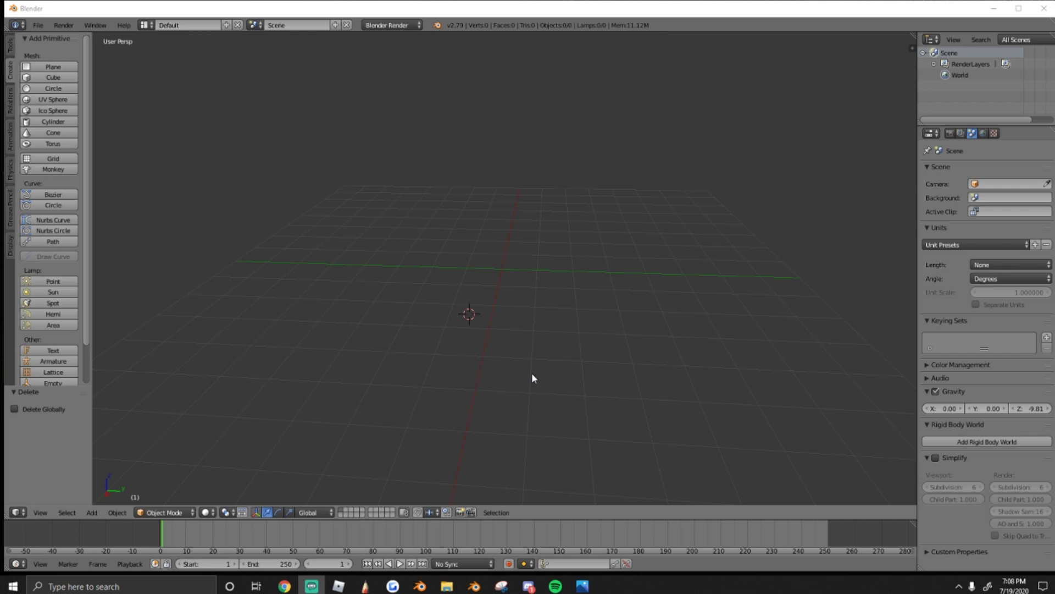
click(49, 117)
scroll(549, 275, up, 2)
key(alt+g)
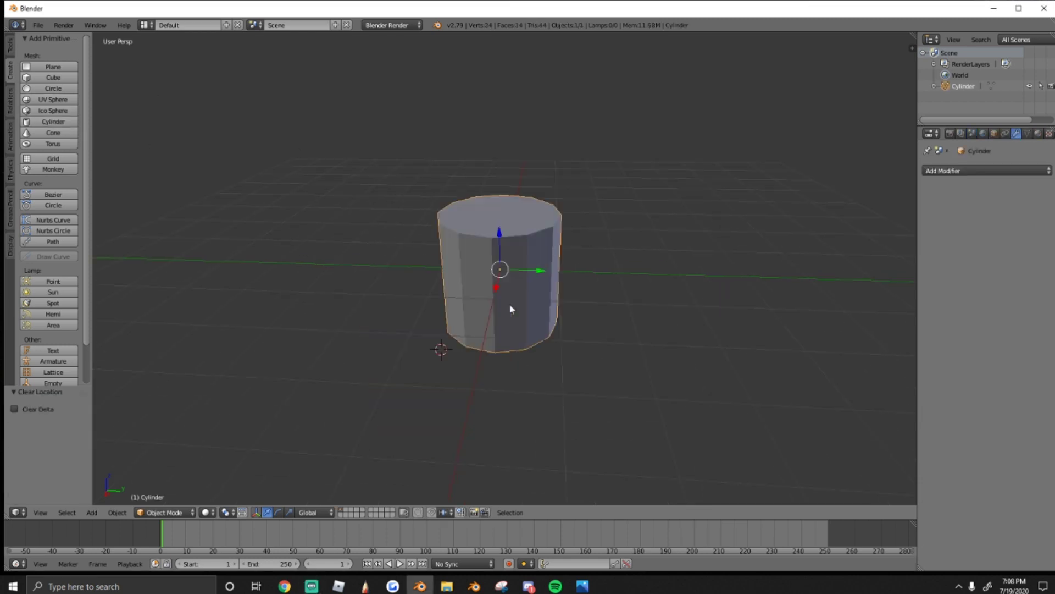
scroll(503, 299, up, 2)
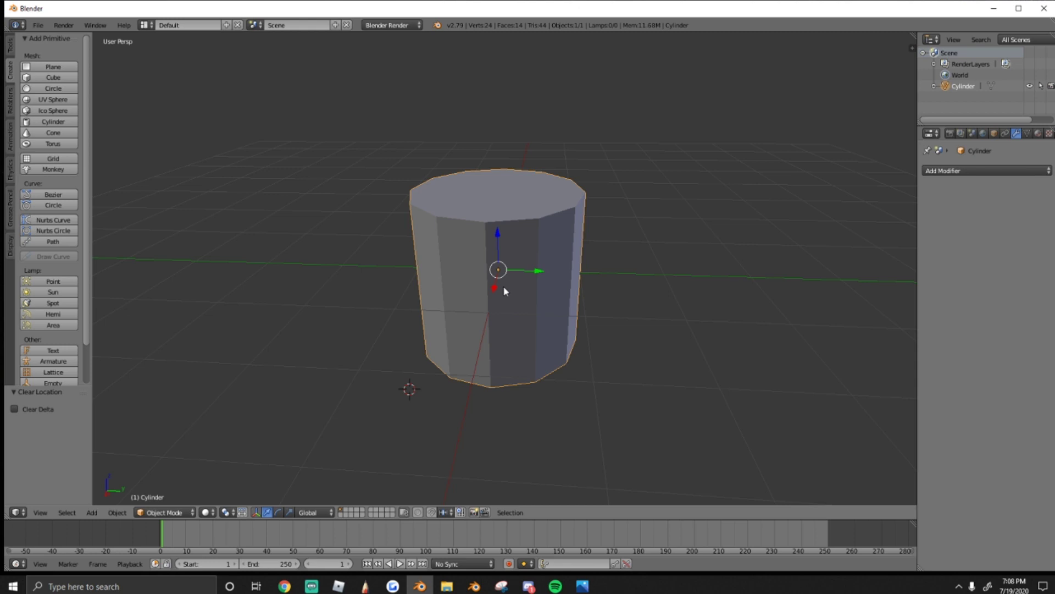
click(506, 273)
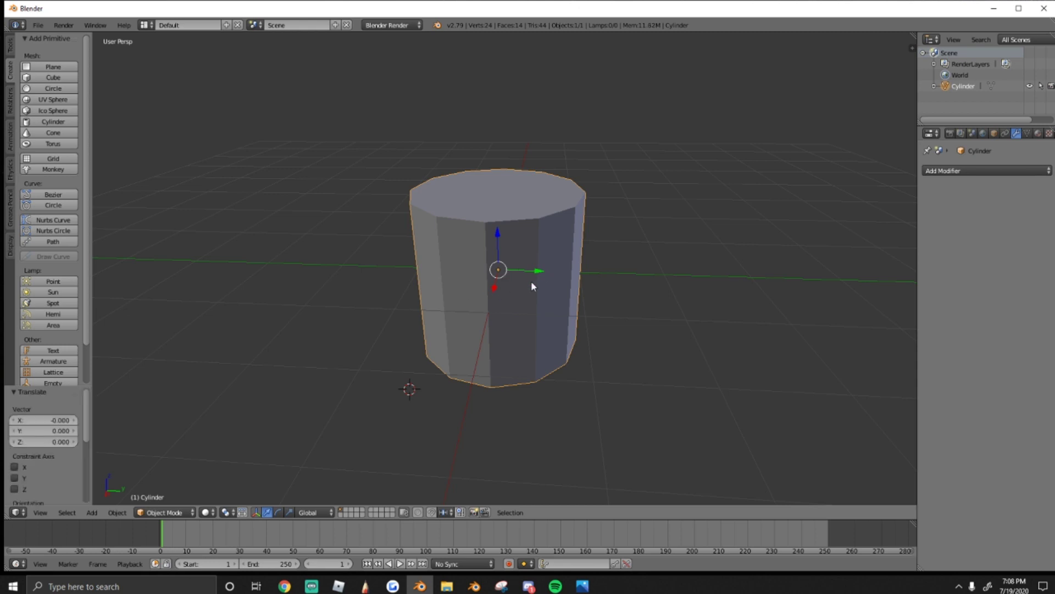
key(x)
click(511, 247)
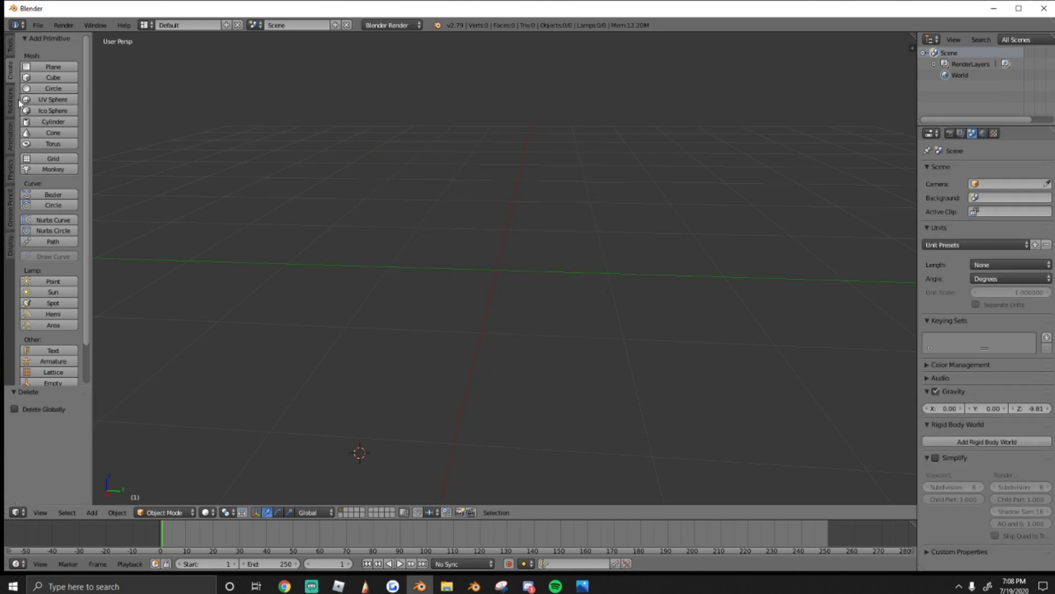
Add a 12-vertex cylinder and reset its location to the world origin
click(44, 122)
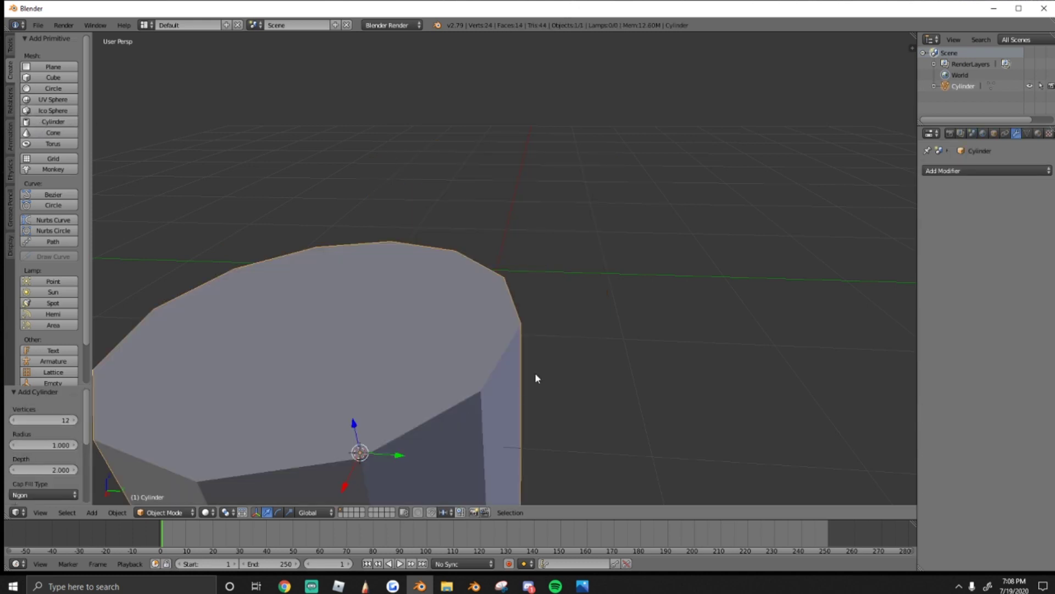
scroll(538, 372, down, 2)
key(alt+g)
scroll(500, 256, up, 3)
middle_drag(503, 252, 382, 275)
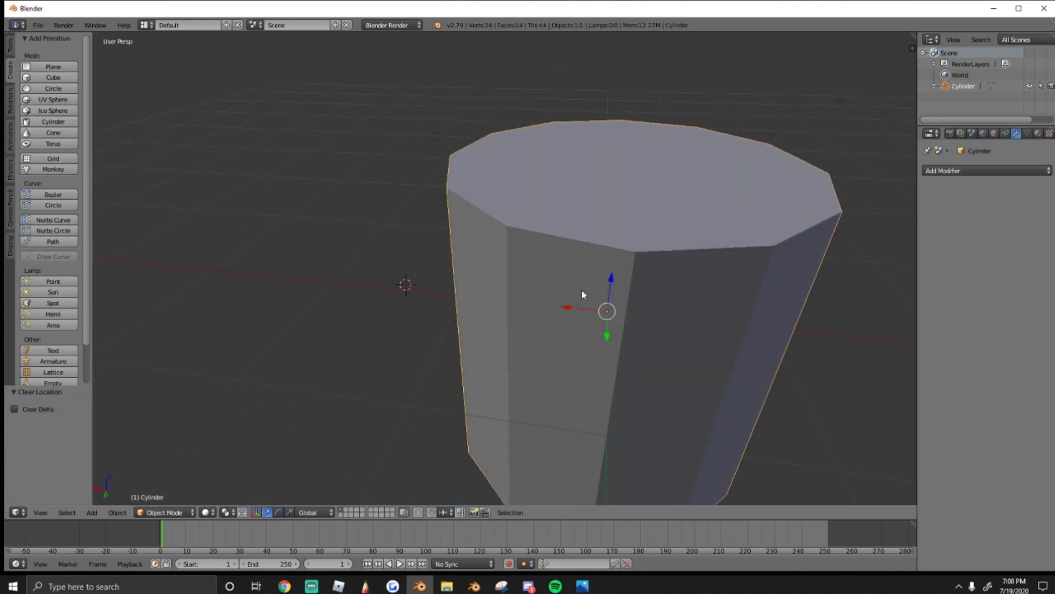
Rotate the cylinder 90° about the global Y axis so that it lies on its side
scroll(581, 290, down, 4)
key(r)
key(x)
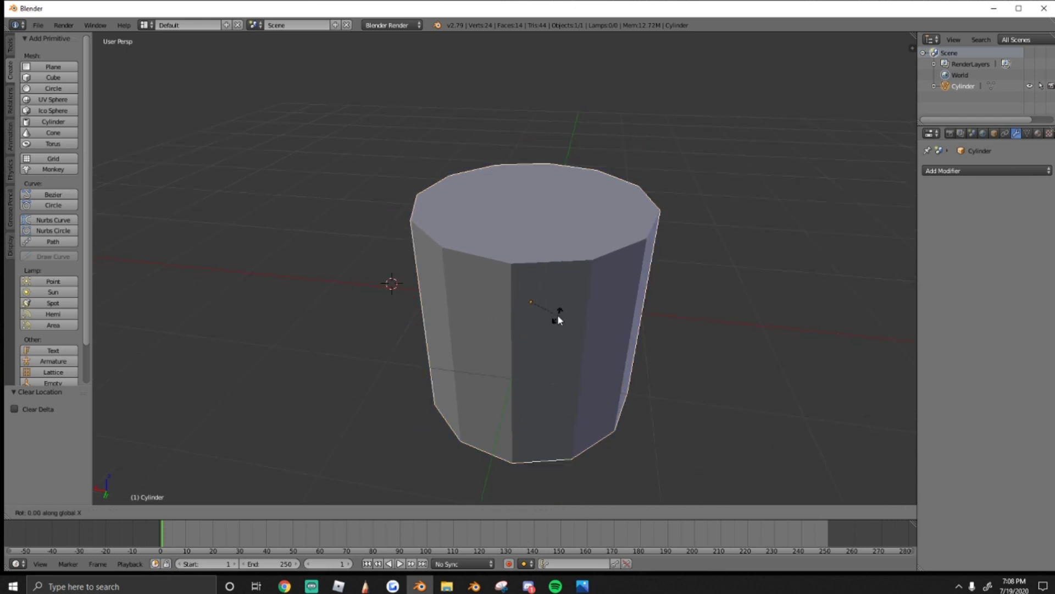
text(90)
key(Return)
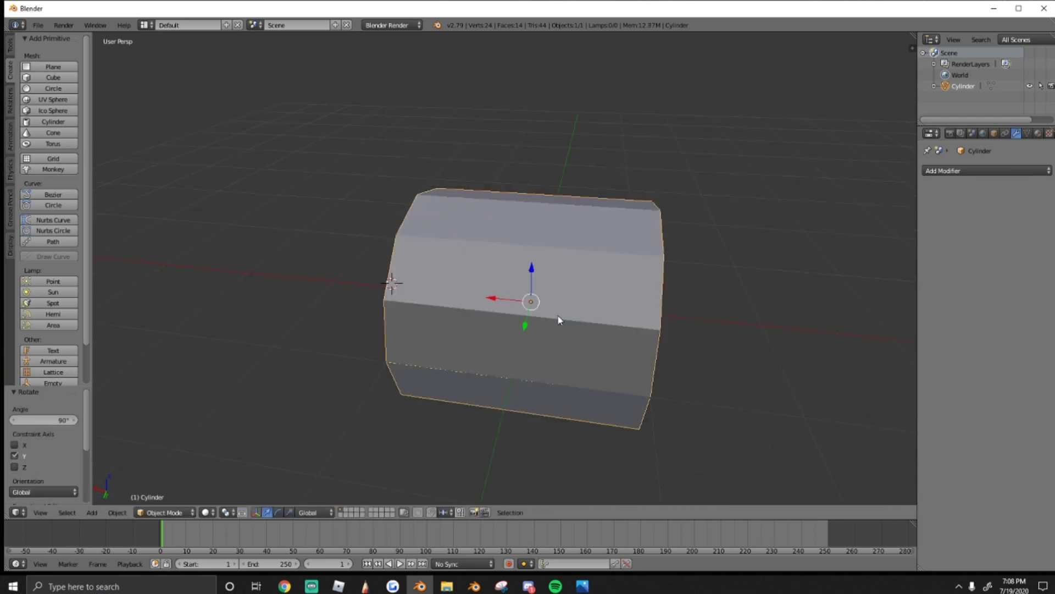
Add a Mirror modifier to the cylinder
middle_drag(555, 314, 281, 328)
scroll(462, 276, down, 2)
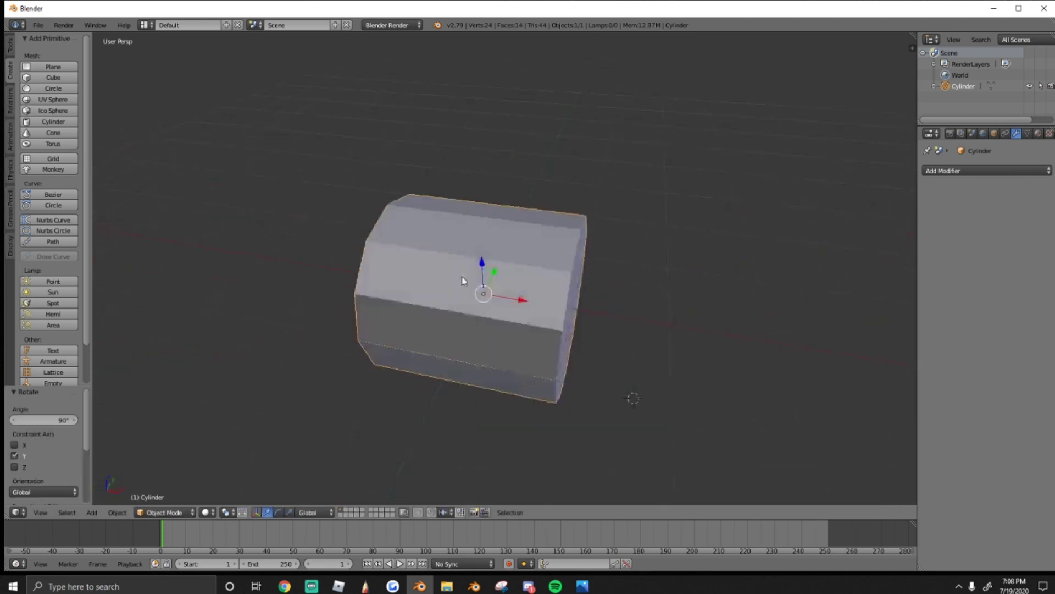
middle_drag(461, 276, 367, 278)
scroll(463, 277, down, 2)
middle_drag(541, 277, 266, 285)
middle_drag(546, 249, 555, 231)
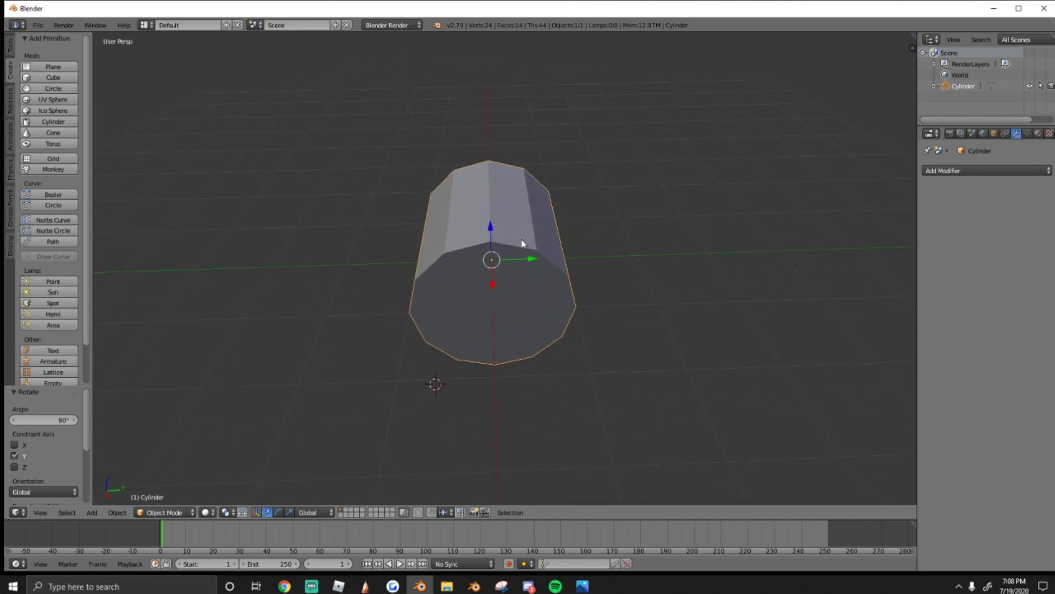
click(953, 171)
click(828, 281)
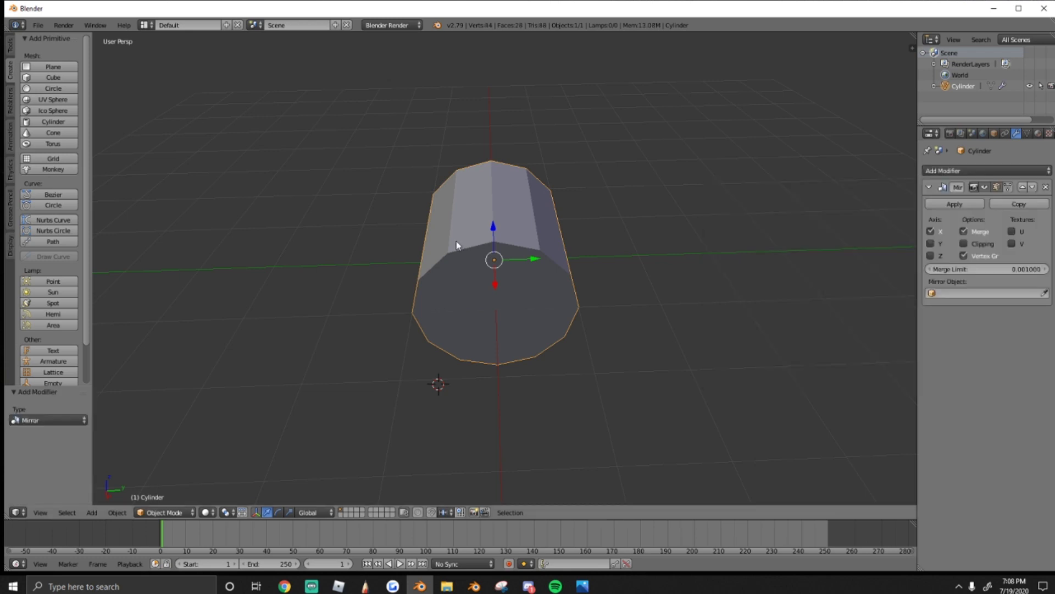
Try moving the cylinder's mesh along Y in Edit Mode with the Mirror modifier's axis set to Z
key(Tab)
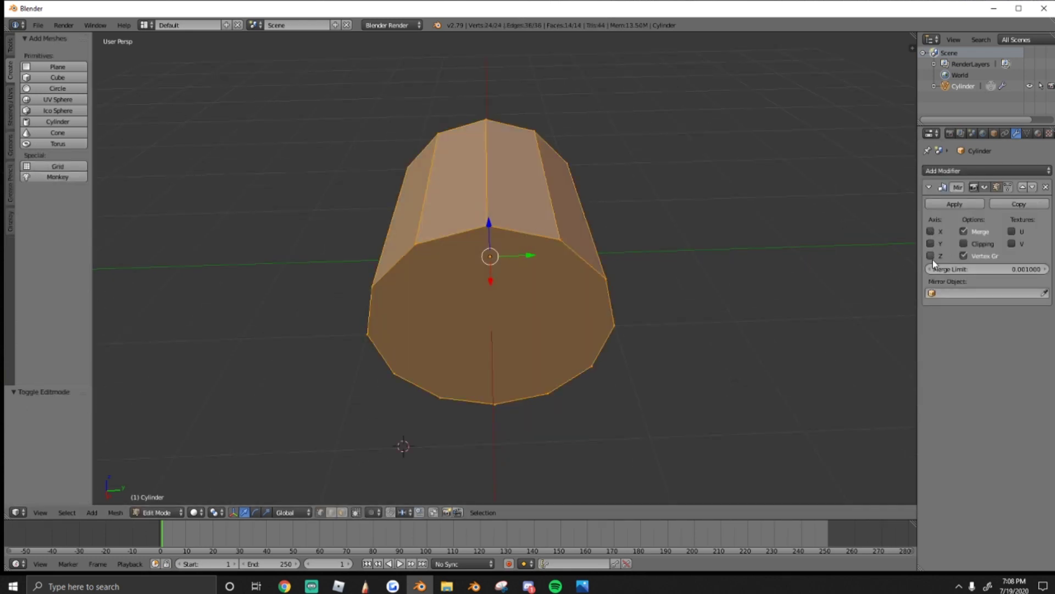
scroll(536, 258, down, 2)
middle_drag(536, 258, 507, 257)
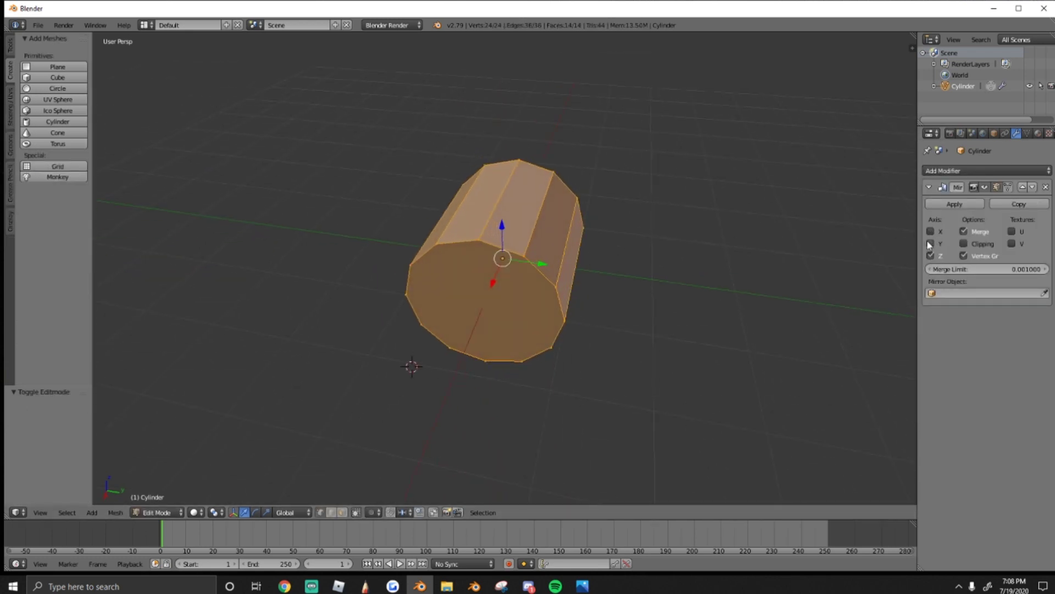
drag(545, 258, 574, 262)
key(ctrl+z)
key(ctrl+z)
key(ctrl+z)
key(ctrl+z)
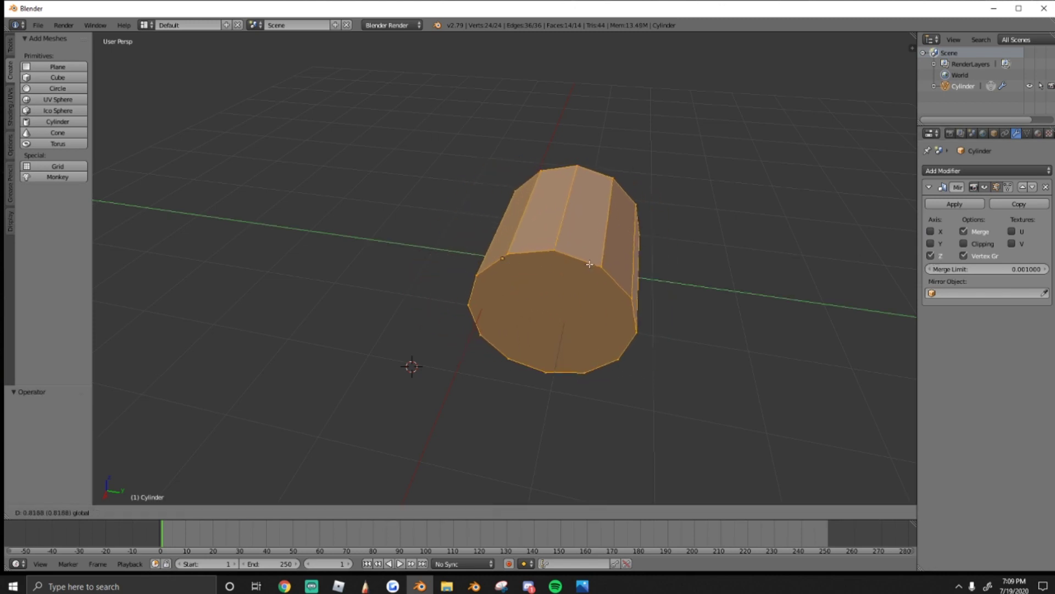
Set the Mirror modifier's axis to Y and move the whole mesh about 2.86 units along Y in Edit Mode
click(930, 256)
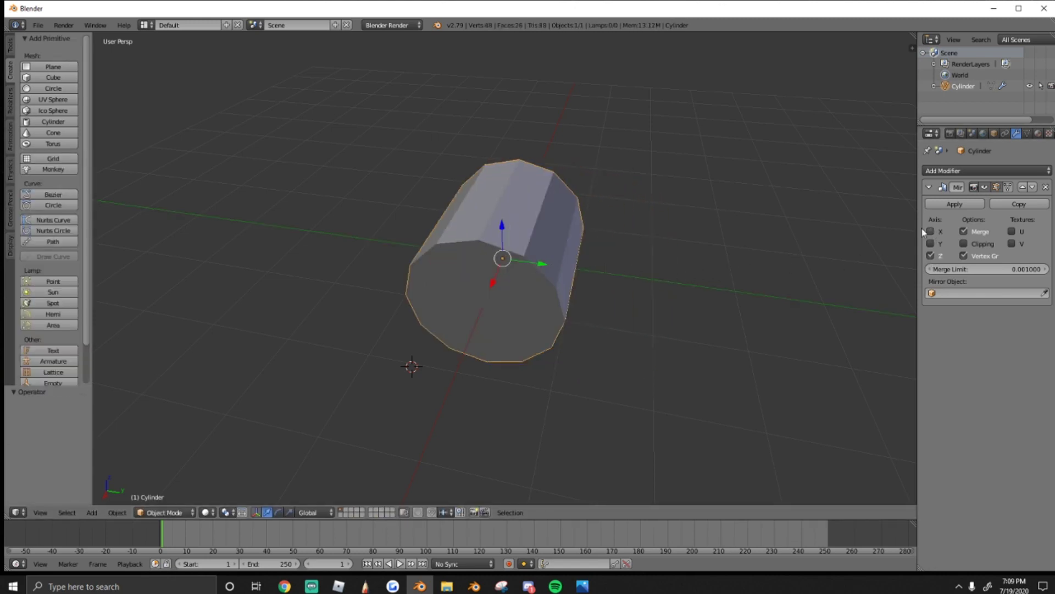
key(Tab)
drag(529, 262, 778, 292)
key(ctrl+z)
key(Tab)
key(Tab)
drag(539, 263, 754, 284)
scroll(725, 285, down, 2)
scroll(694, 285, up, 1)
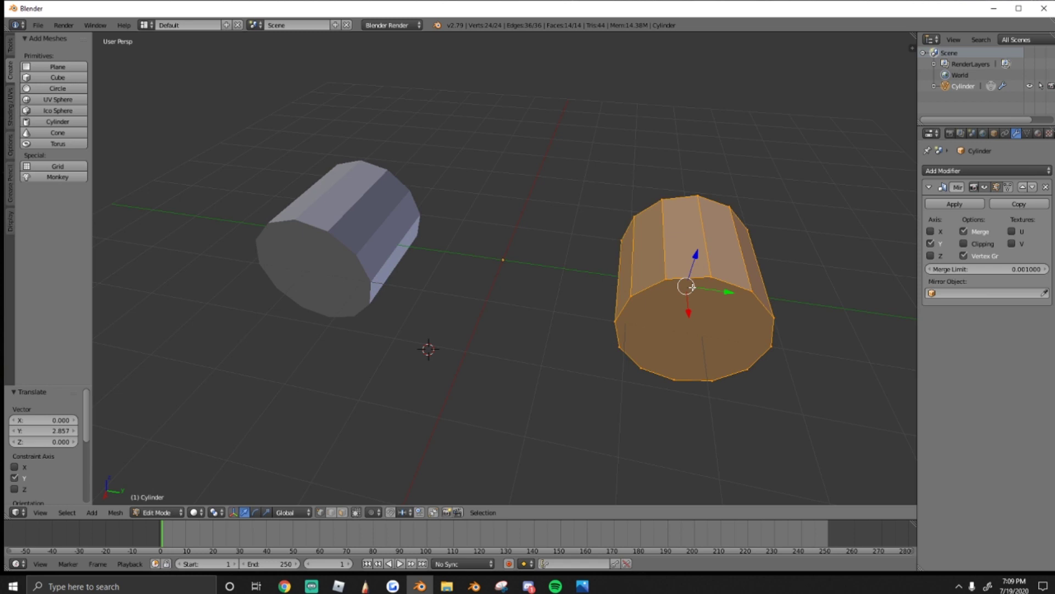
Try rotating the mesh freely about the global Z axis
key(r)
key(z)
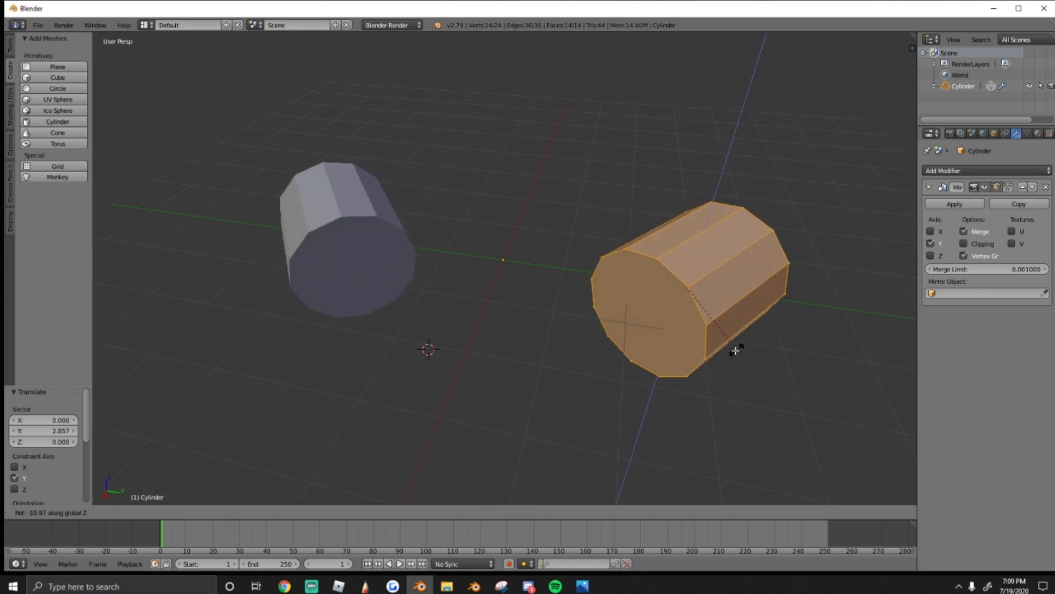
click(753, 339)
key(ctrl+z)
Rotate the whole mesh -45° about the global Z axis
middle_drag(758, 312, 659, 302)
key(r)
key(z)
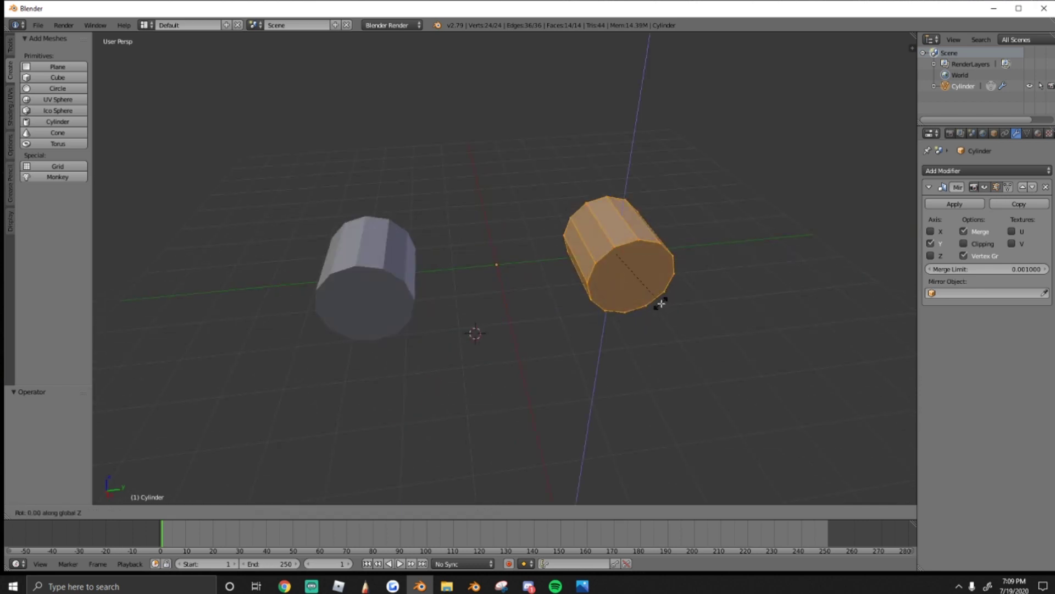
text(90)
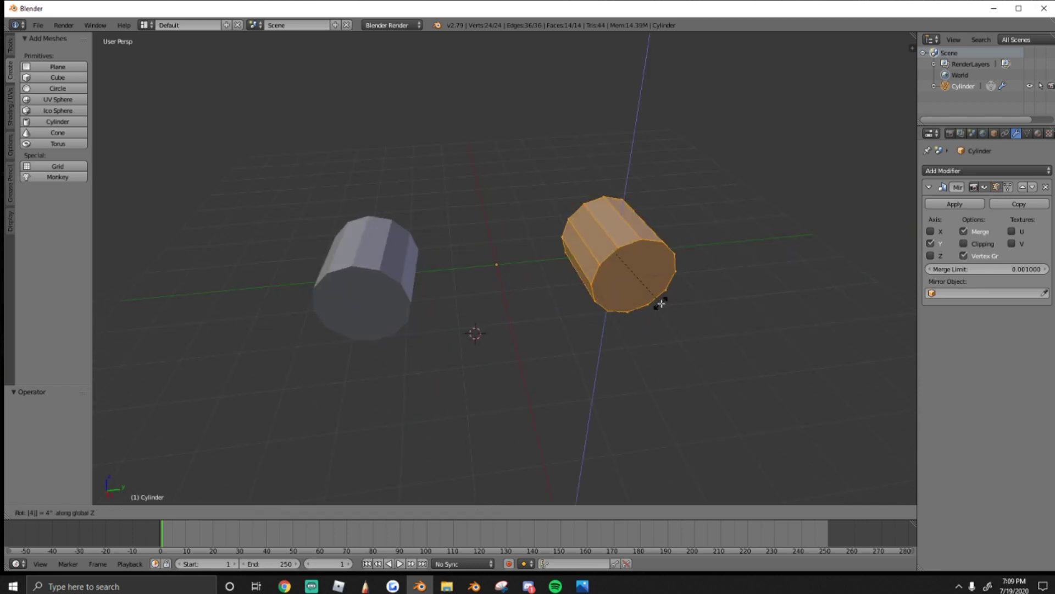
key(BackSpace)
key(BackSpace)
text(-45)
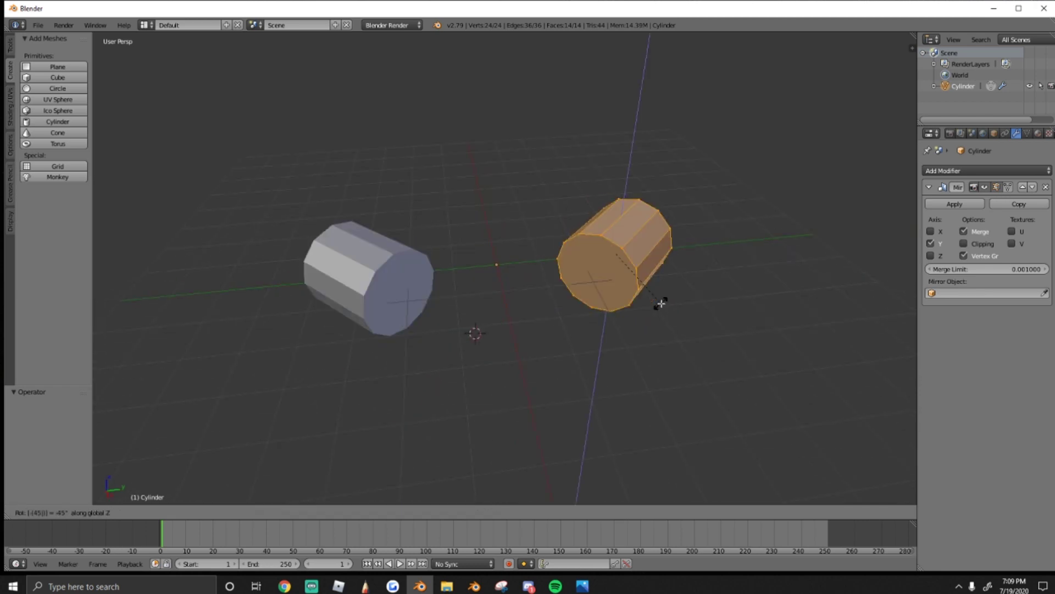
key(Return)
Select the edge loop at the cylinder's inner end and scale it up to about 1.33
middle_drag(660, 302, 525, 353)
alt+right_click(602, 226)
scroll(600, 247, up, 1)
key(s)
click(786, 292)
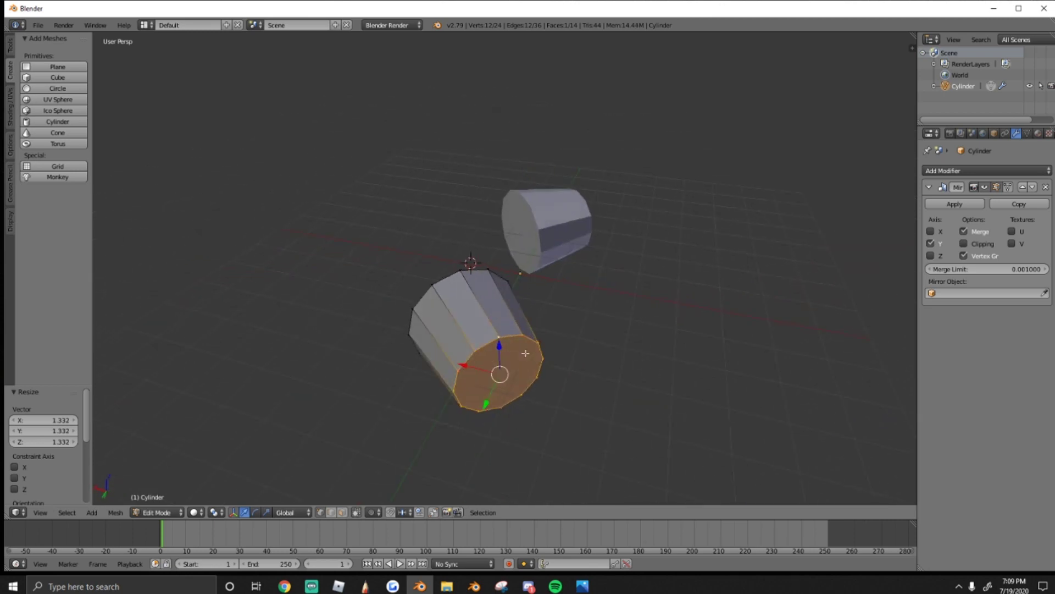
Extrude the cylinder's outer end face along its vertex normals by about 2.97 units
key(alt+e)
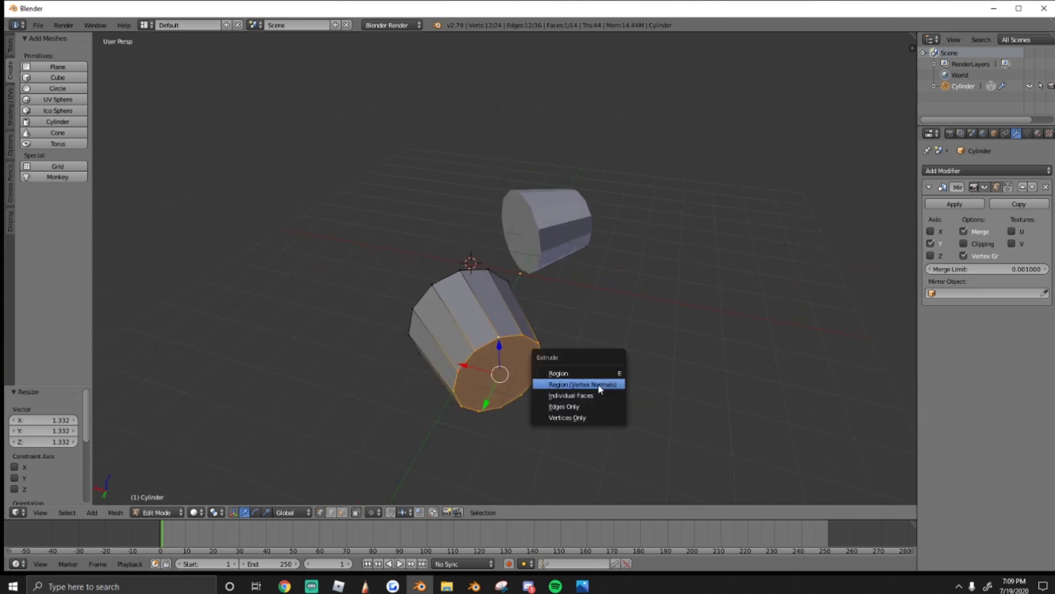
click(600, 383)
click(697, 457)
scroll(608, 418, down, 1)
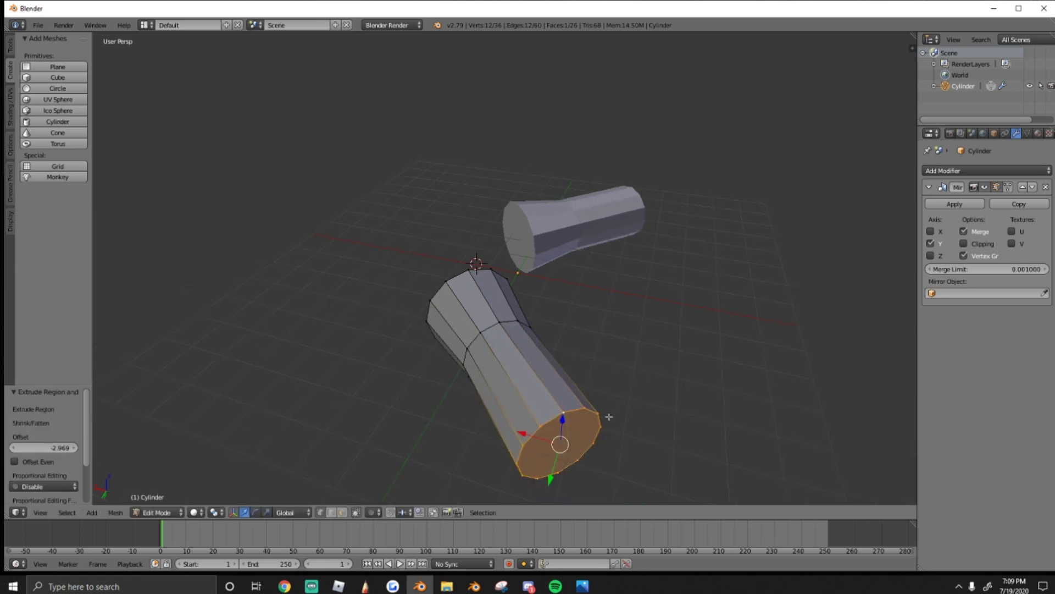
Scale the extruded end face down to about 0.62 and raise it about 0.4 units along Z
middle_drag(608, 417, 542, 422)
key(s)
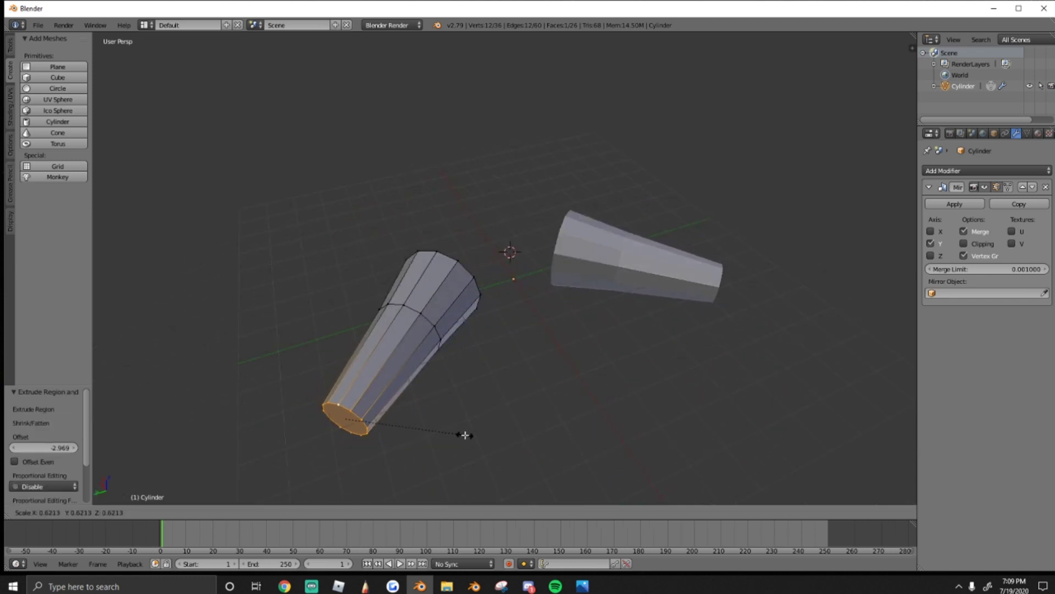
click(463, 434)
middle_drag(463, 434, 356, 257)
drag(350, 252, 351, 237)
Extrude the narrowed end face along its vertex normals by about 2.24 units
middle_drag(275, 231, 580, 275)
scroll(571, 273, up, 4)
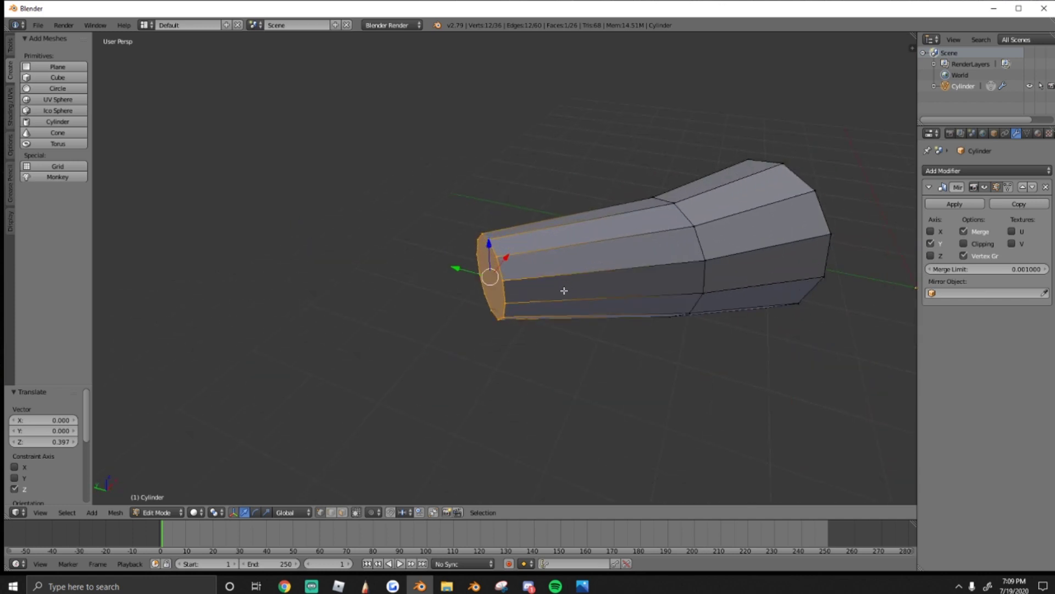
key(alt+e)
click(564, 290)
right_click(564, 291)
key(alt+s)
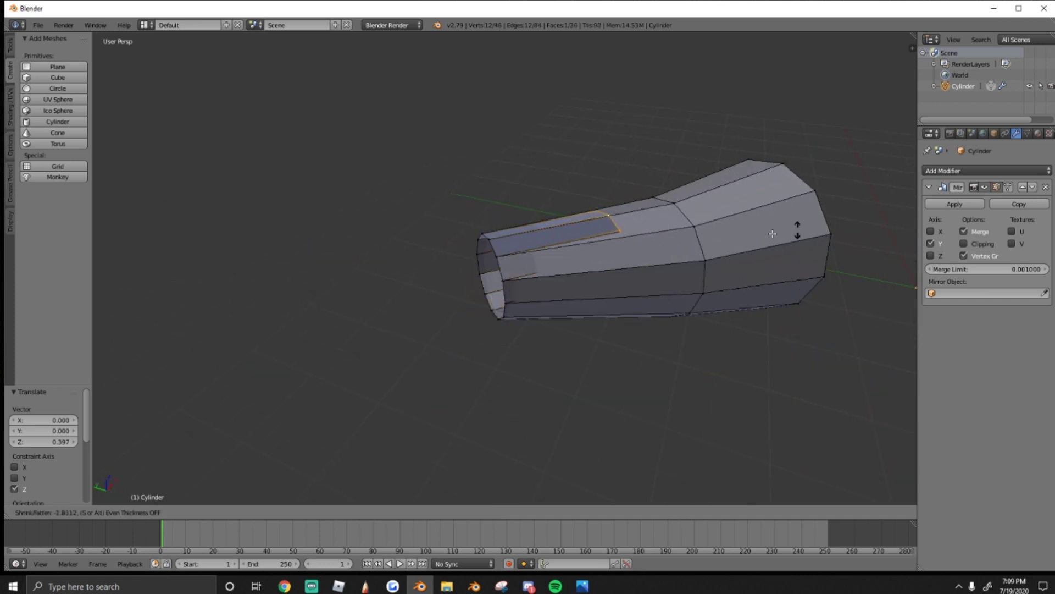
click(211, 365)
Rotate the new end face about 31° around the global Z axis and raise it along Z
middle_drag(434, 338, 597, 367)
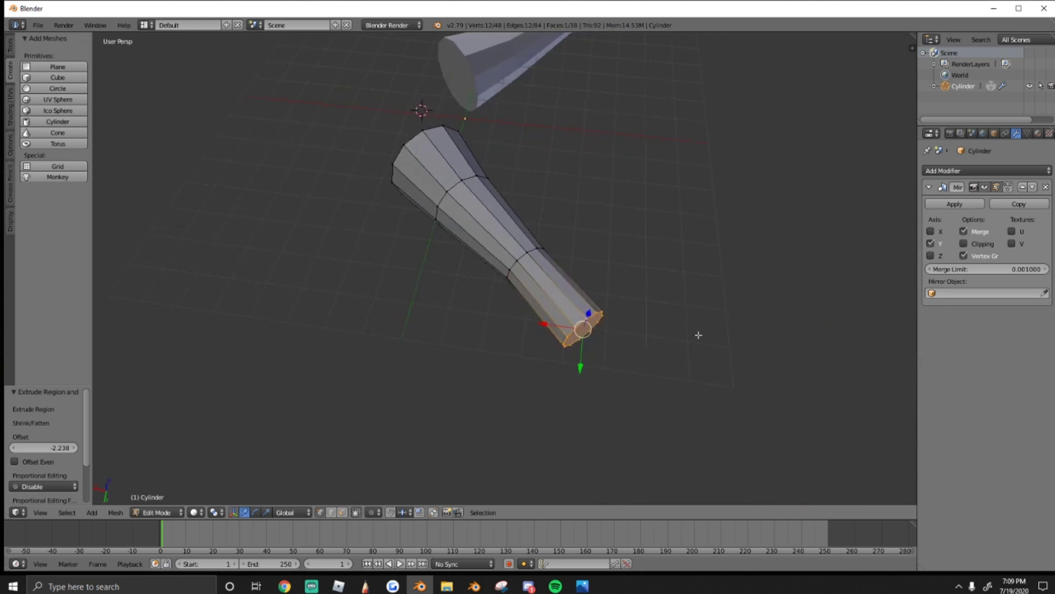
key(r)
key(z)
click(685, 275)
middle_drag(686, 276, 660, 220)
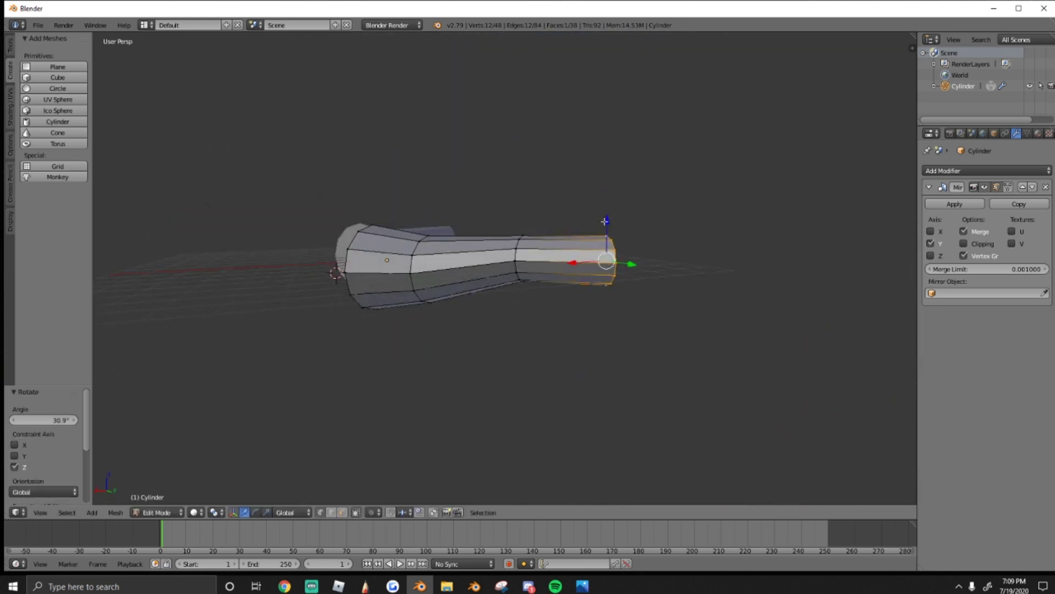
drag(604, 222, 608, 192)
Extrude two more segments of about 2.49 and 2.34 units from the raised end and lower the tip about 0.42 units along Z
key(e)
click(701, 198)
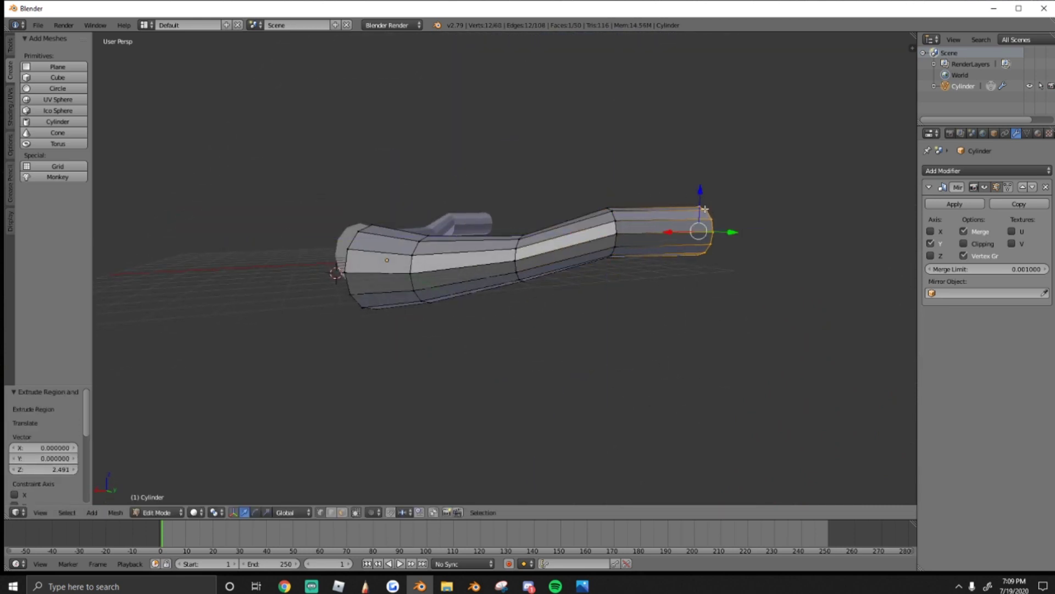
key(e)
click(795, 201)
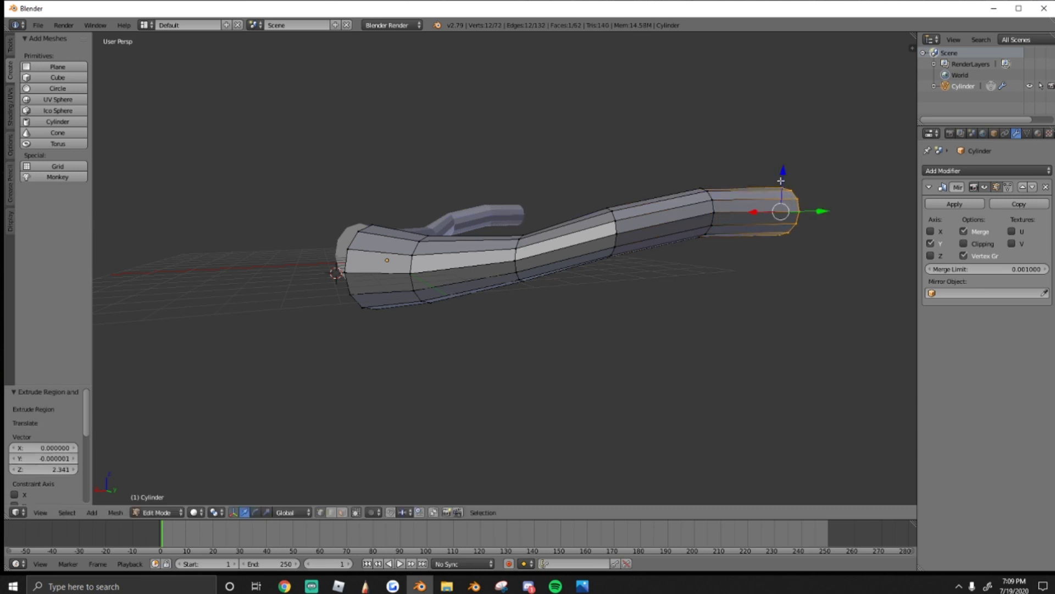
drag(781, 181, 786, 195)
Try tilting the tip face with a free trackball rotation
middle_drag(786, 194, 393, 287)
scroll(466, 306, down, 4)
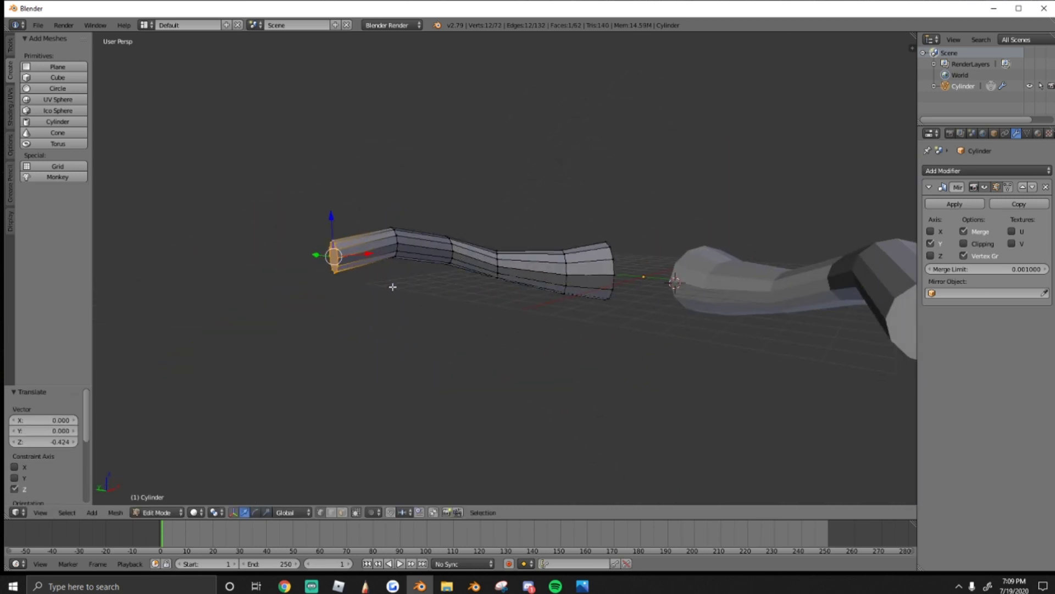
key(r)
key(r)
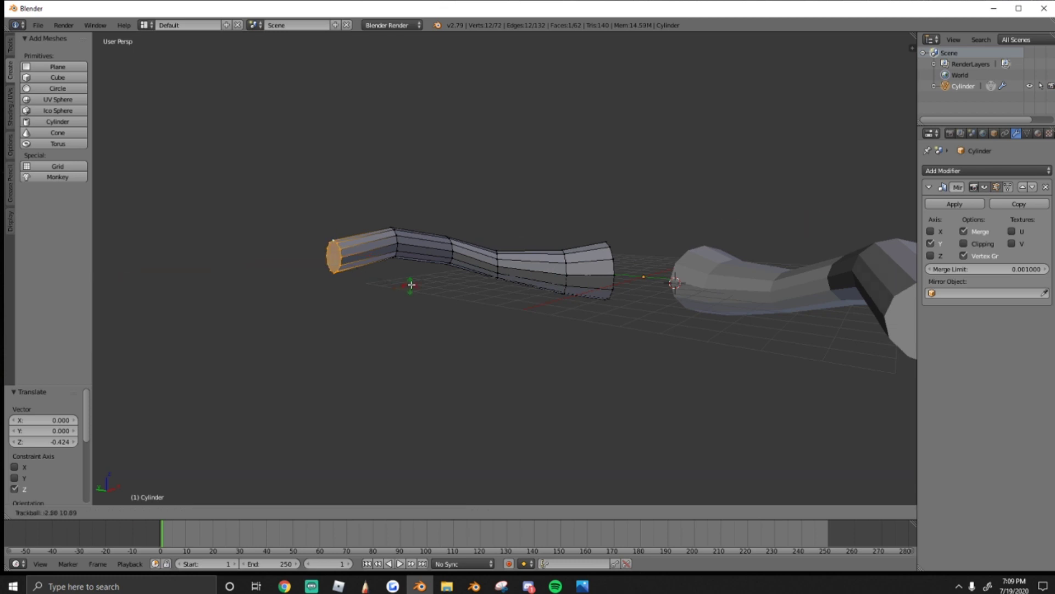
click(408, 271)
key(ctrl+z)
Rotate the tip face about -22° around the global Y axis
key(r)
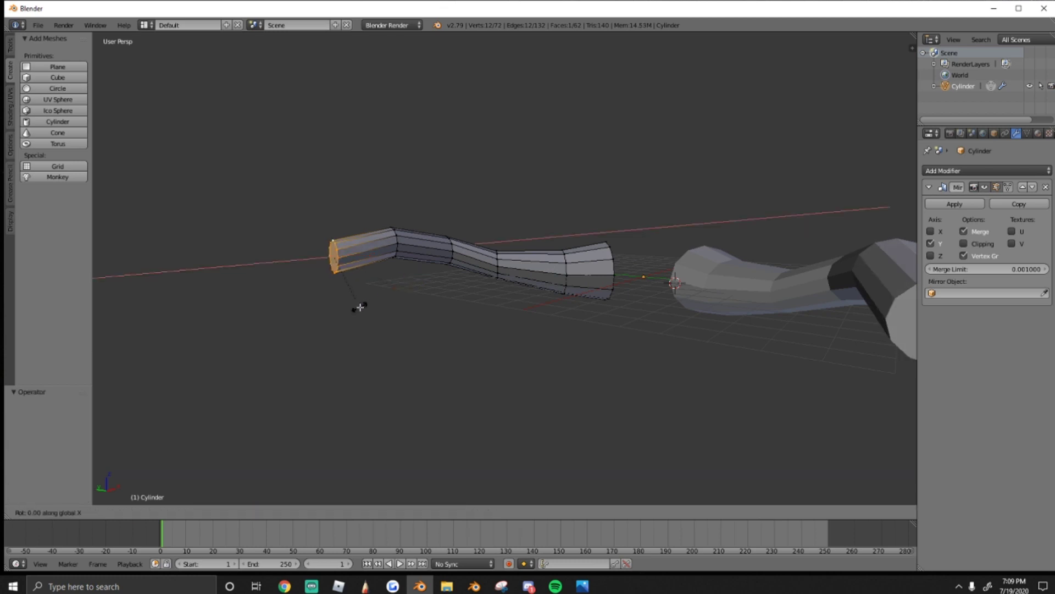
key(z)
key(y)
click(382, 297)
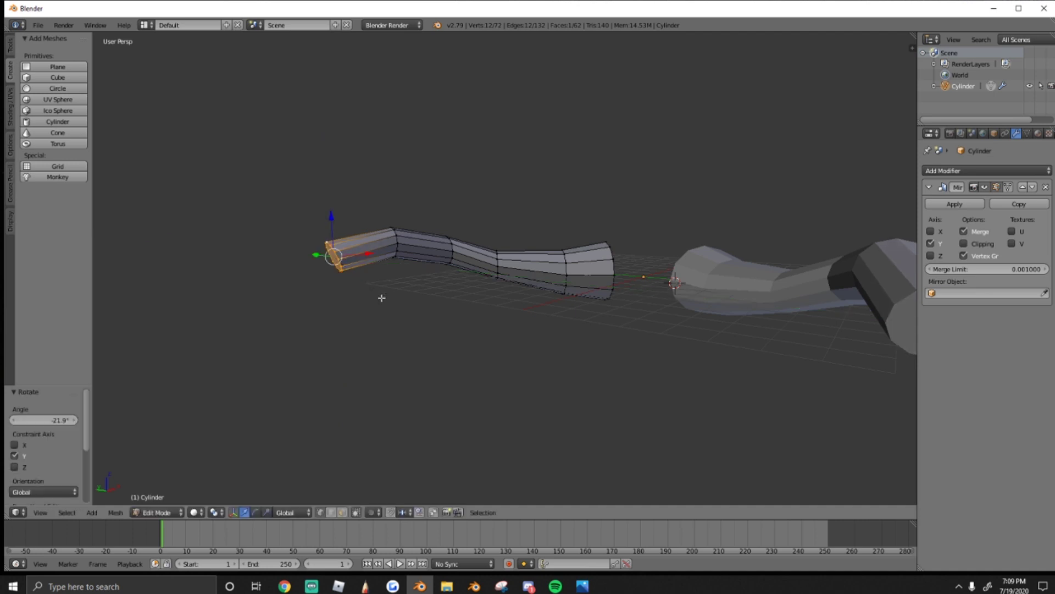
Extrude two more segments from the limb's tip face, scaling the first to about 0.678 and narrowing the second further
key(e)
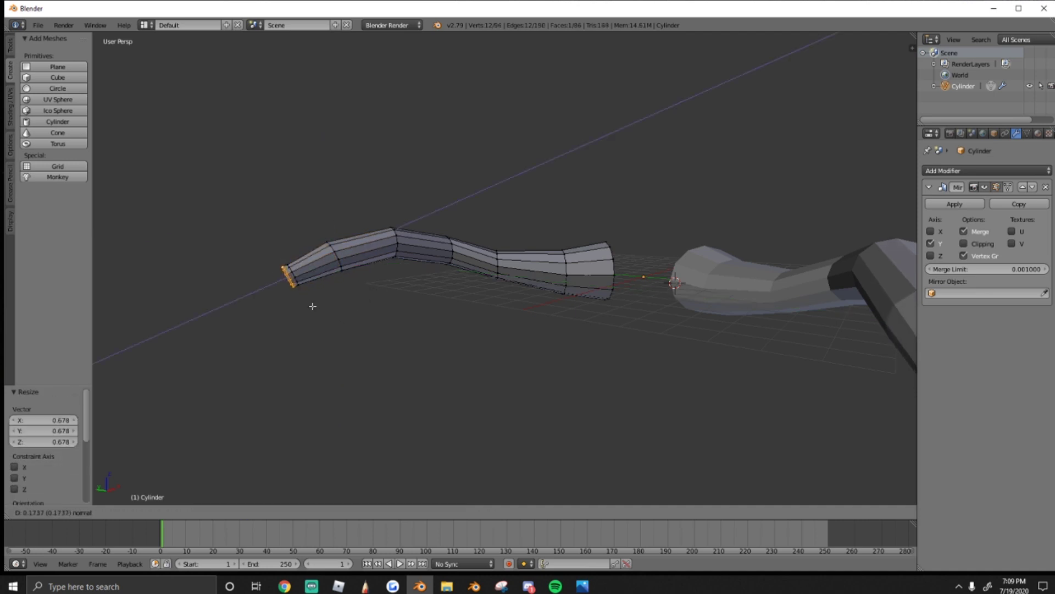
click(280, 333)
key(s)
click(259, 306)
Bevel the edge loop around the limb's thick base end with two segments at an offset of about 0.47, and clear the selection
middle_drag(259, 306, 524, 318)
key(Tab)
key(Tab)
scroll(459, 343, up, 3)
alt+right_click(431, 378)
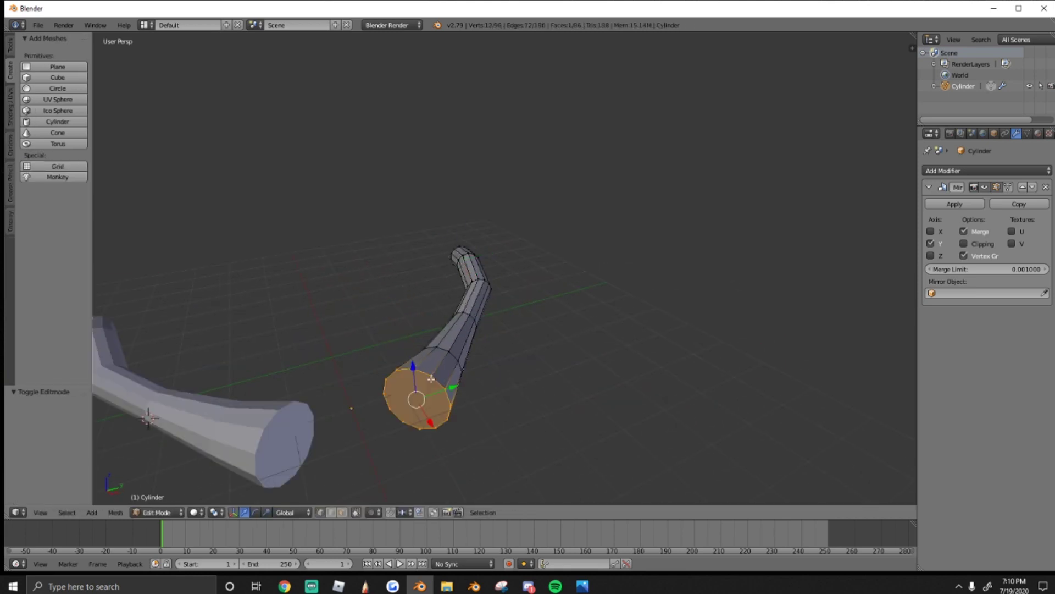
key(ctrl+b)
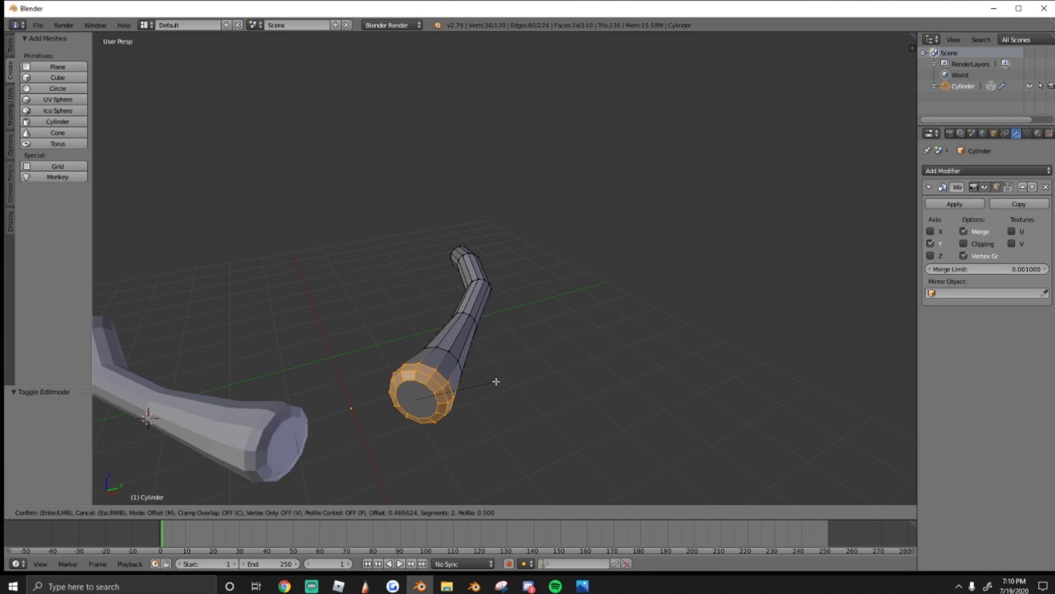
click(499, 381)
key(a)
Extrude the limb's narrow end loop about 0.5 units and collapse its edges into a single point
key(shift+f)
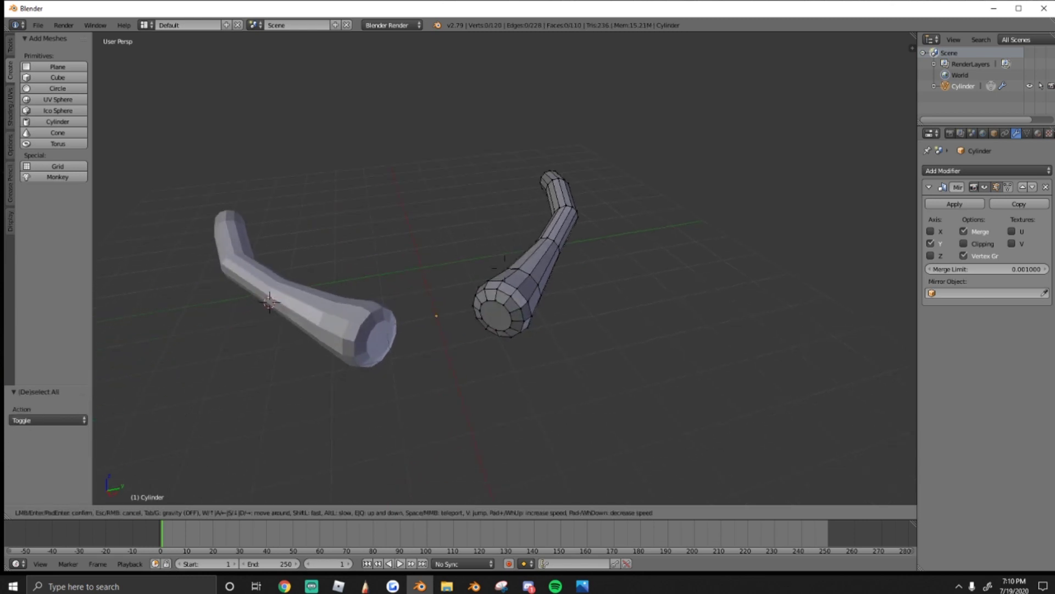
key(w)
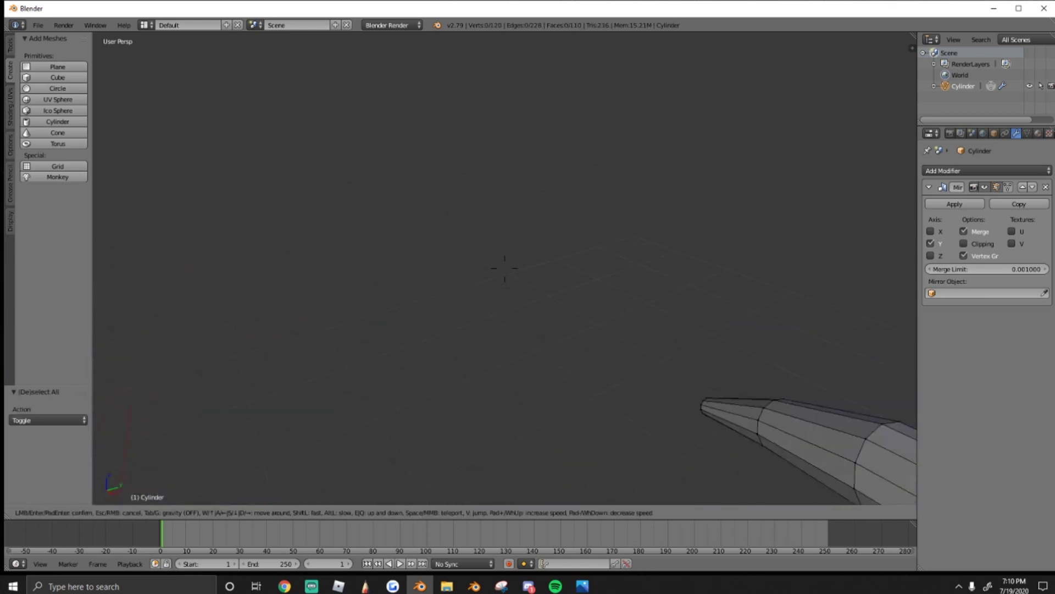
click(529, 269)
right_click(524, 269)
alt+right_click(524, 269)
key(shift+f)
key(w)
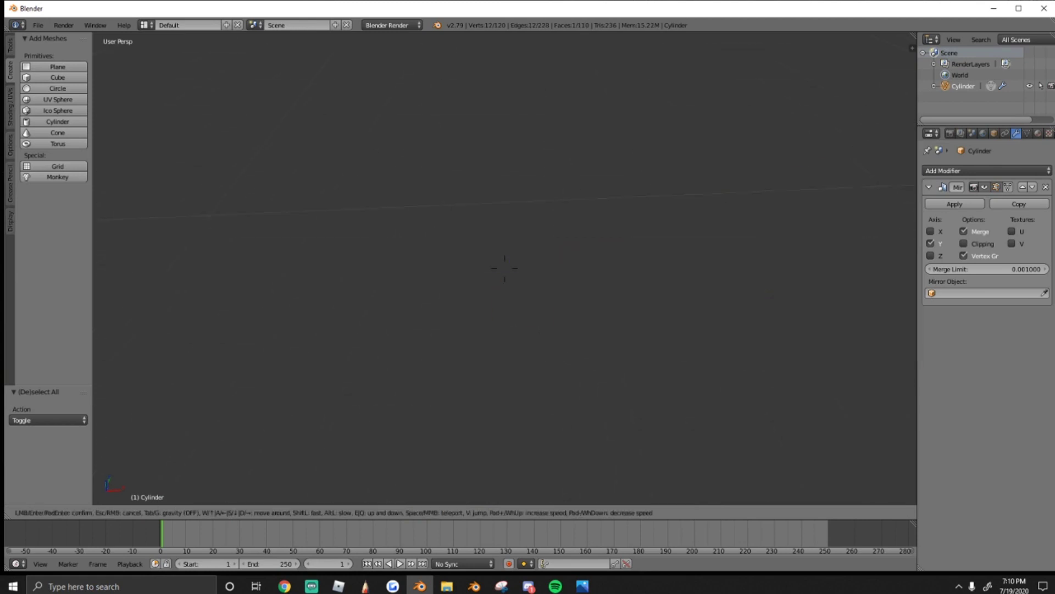
click(504, 268)
key(e)
click(367, 347)
key(x)
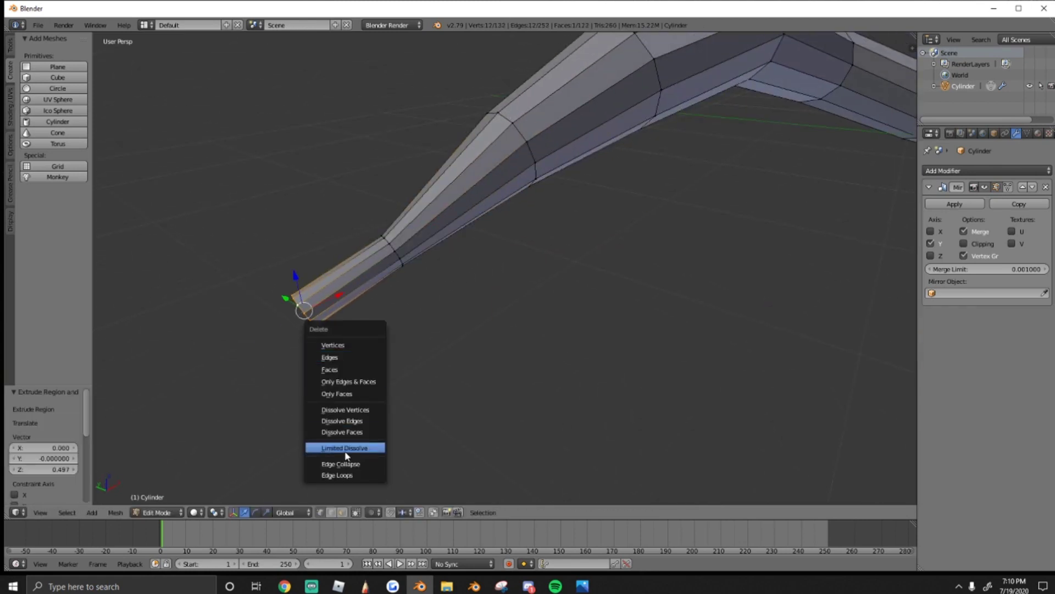
click(341, 468)
Lower the pointed tip about 0.05 units along Z, shift it along X, and fine-tune its height
key(g)
key(z)
click(301, 289)
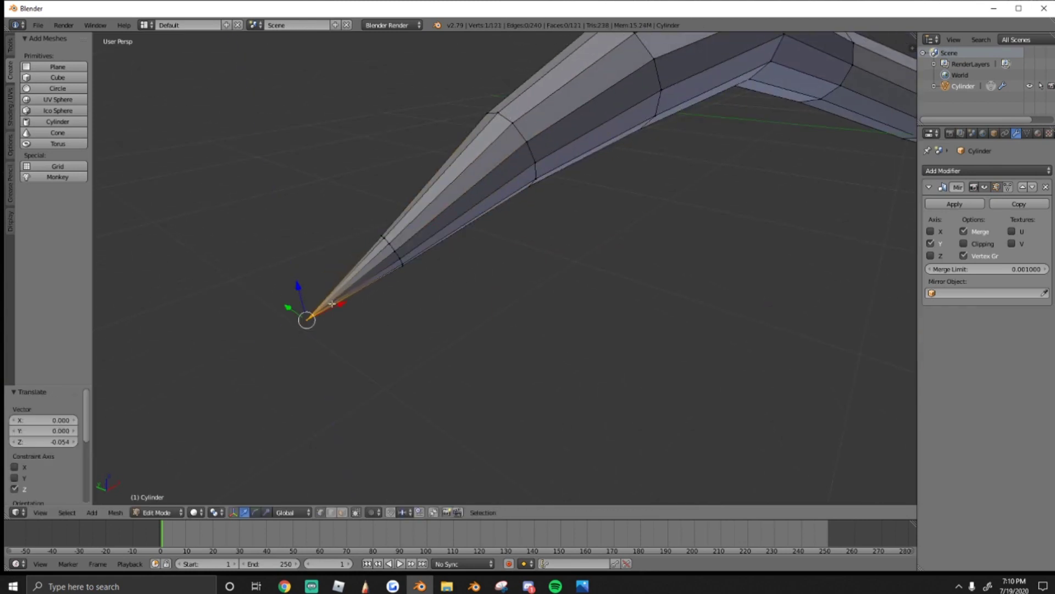
key(g)
key(x)
click(349, 306)
drag(312, 281, 316, 291)
Select the entire limb mesh, shade its faces smooth, and return to Object Mode
key(Tab)
key(shift+f)
key(s)
click(511, 268)
key(Tab)
key(a)
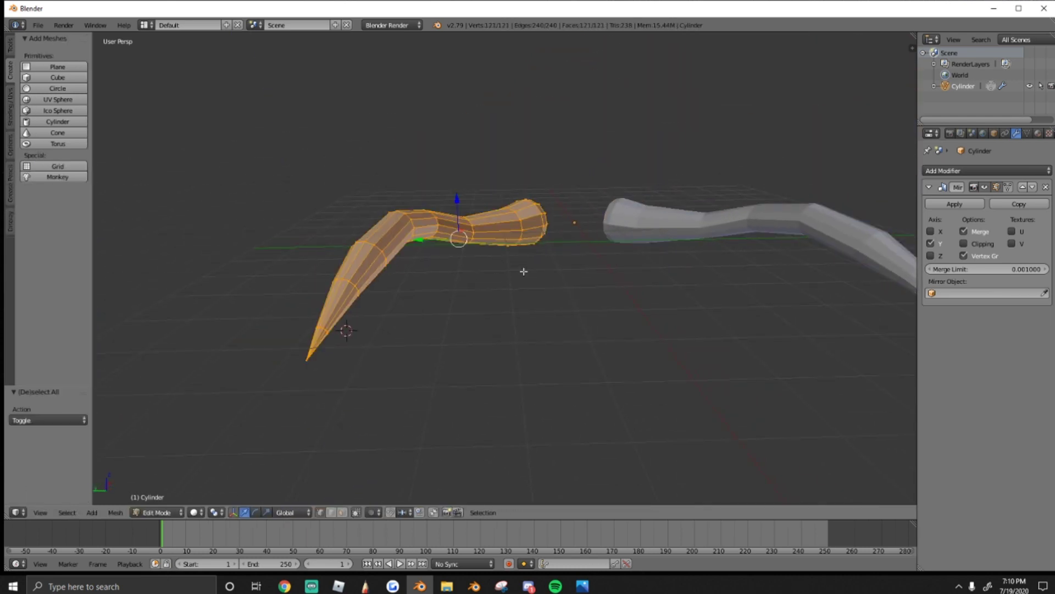
middle_drag(522, 269, 495, 274)
click(10, 106)
click(35, 68)
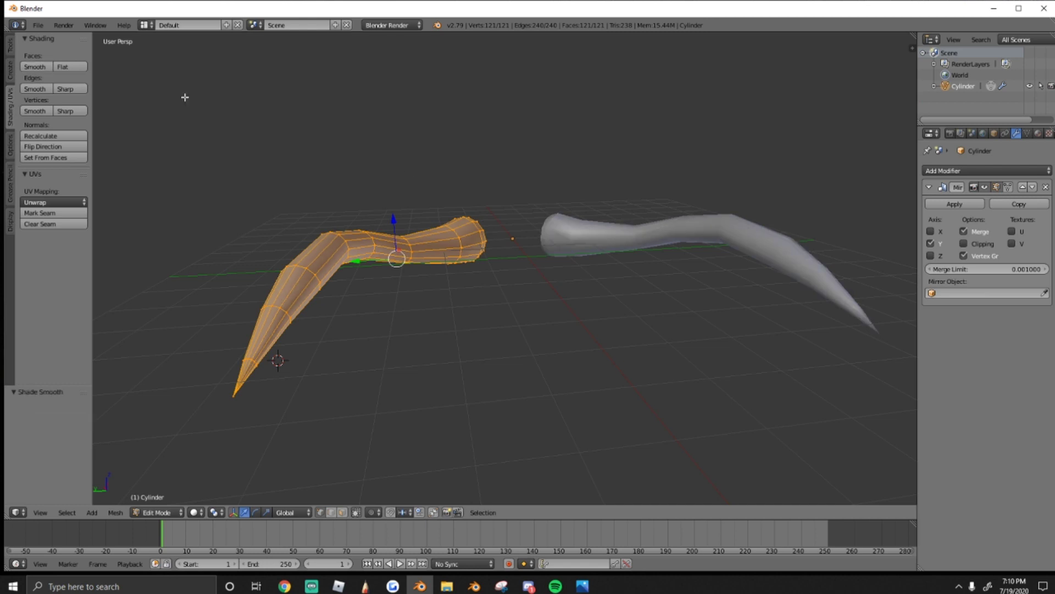
key(Tab)
Examine the smooth-shaded pair of limbs from several sides, with the object deselected
key(shift+f)
key(a)
key(s)
key(w)
key(a)
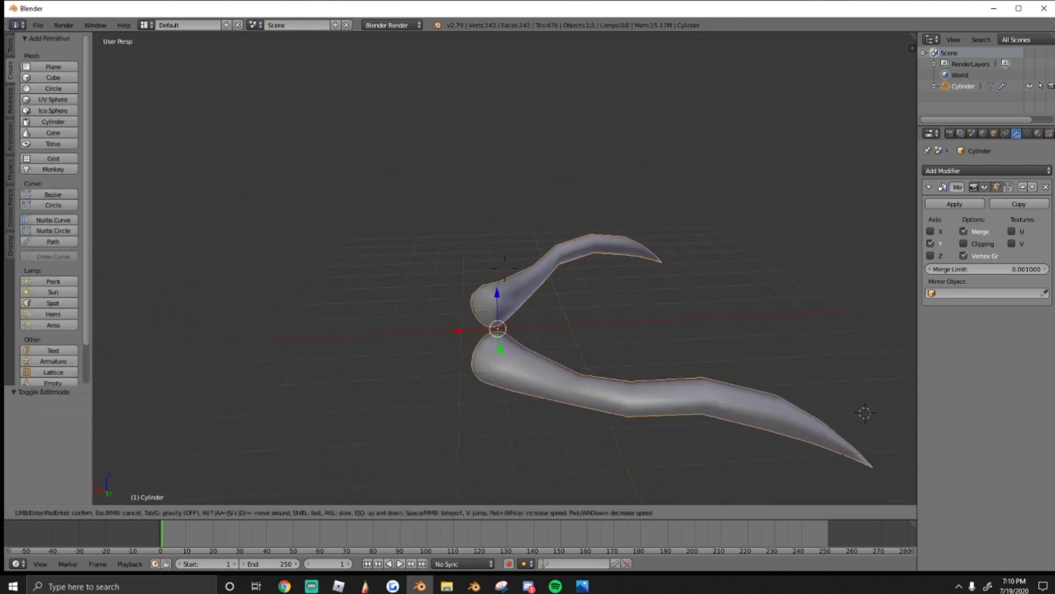
click(511, 279)
key(a)
key(shift+f)
key(s)
key(d)
key(q)
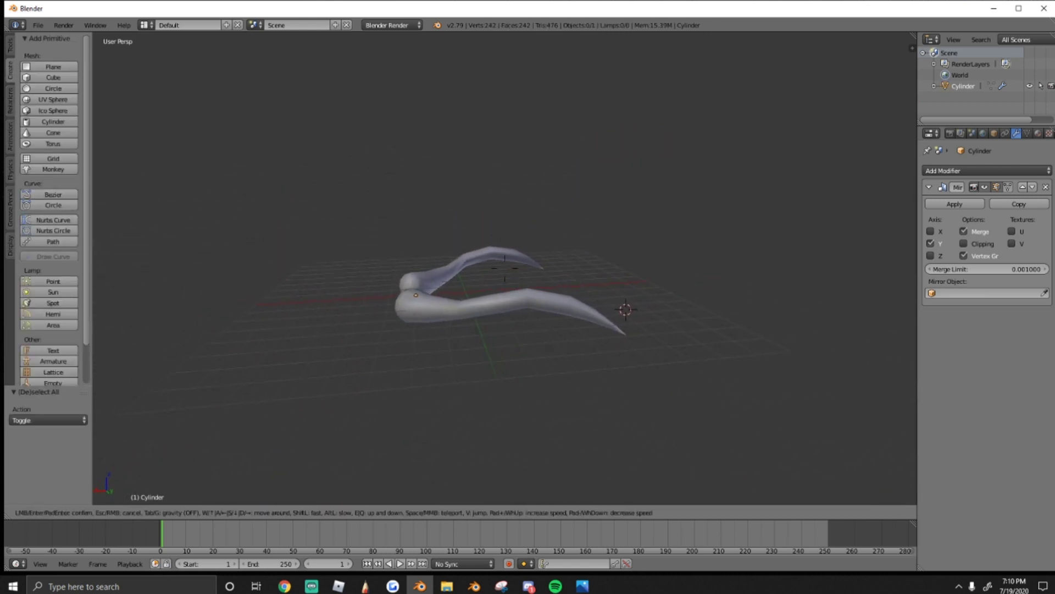
click(505, 268)
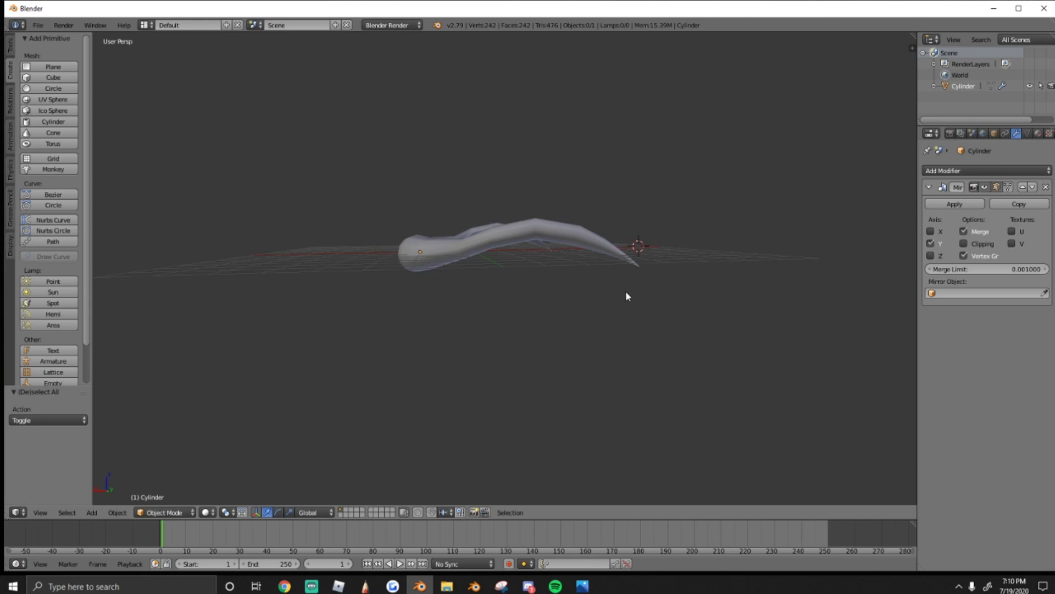
middle_drag(452, 241, 406, 245)
Apply the limb object's Mirror modifier and deselect the object
key(a)
click(938, 205)
key(a)
Add a plane and clear its location so it sits at the world origin between the limbs
key(shift+f)
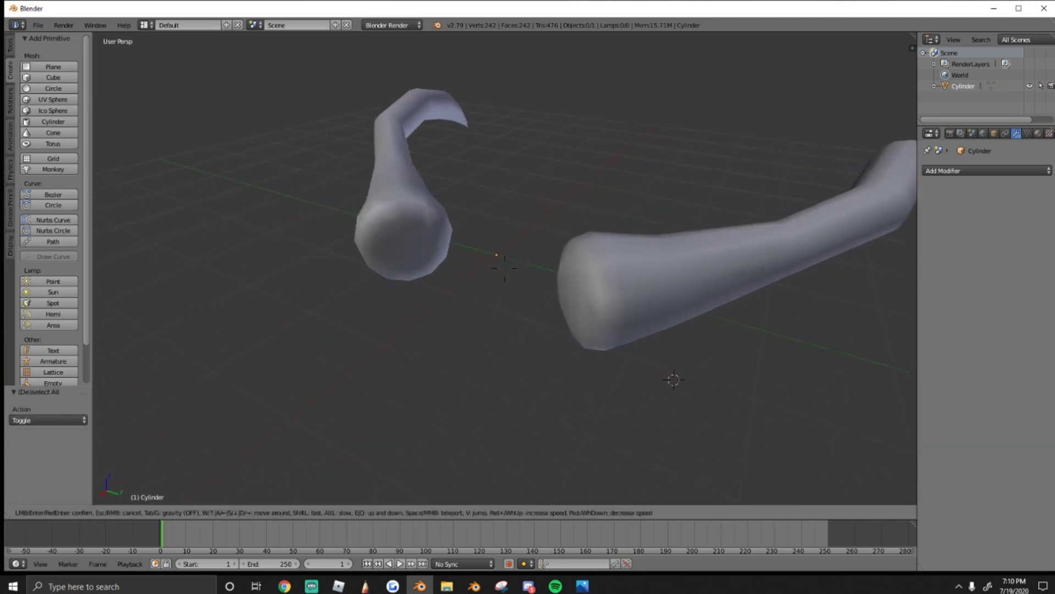
click(506, 273)
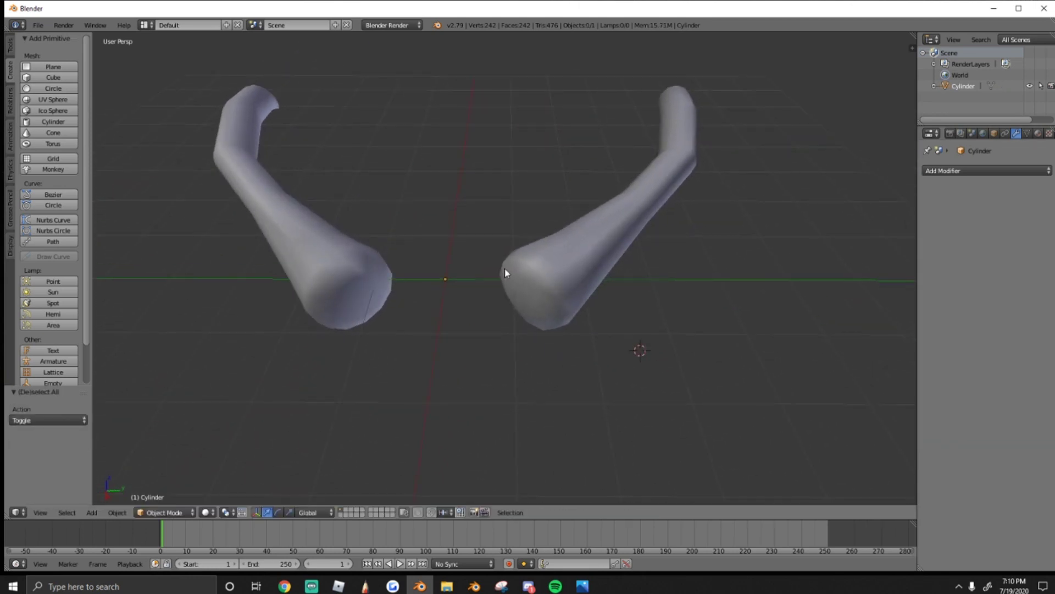
click(55, 68)
middle_drag(306, 200, 516, 324)
key(alt+g)
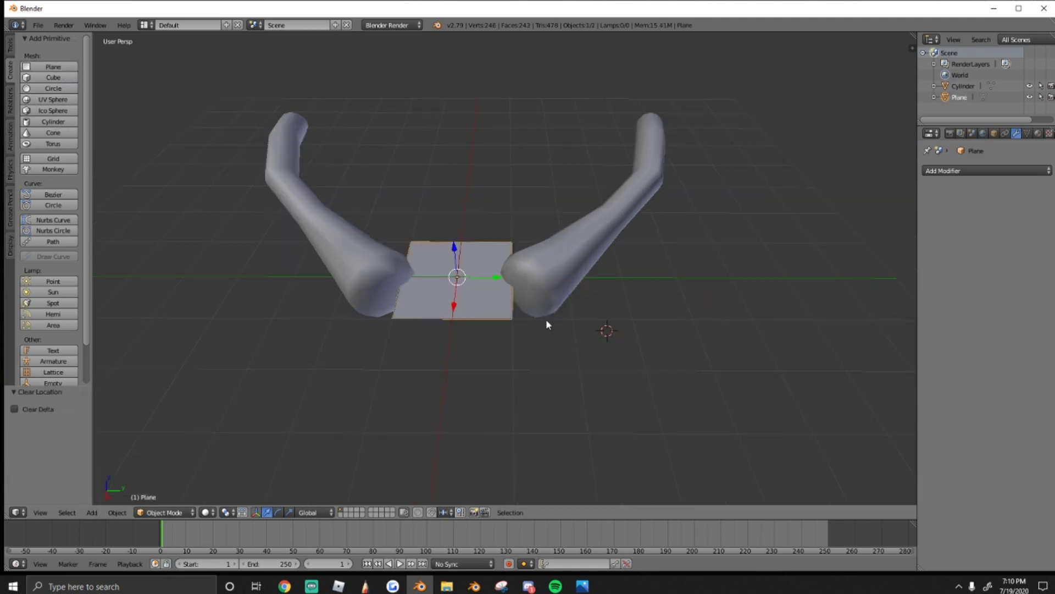
Give the plane a Mirror modifier that mirrors across Y instead of X
scroll(517, 307, up, 3)
click(984, 170)
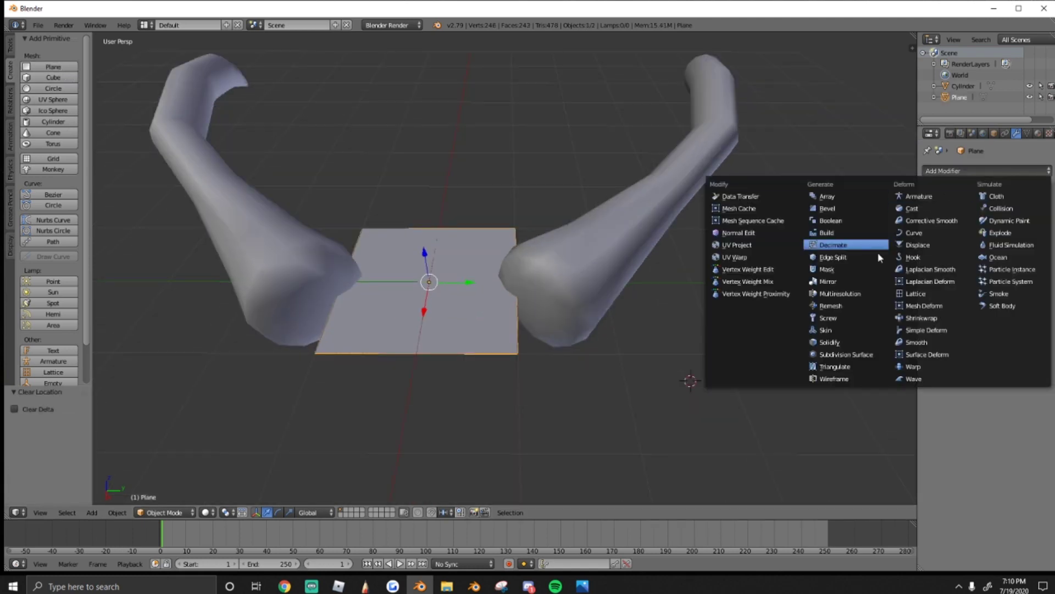
click(840, 280)
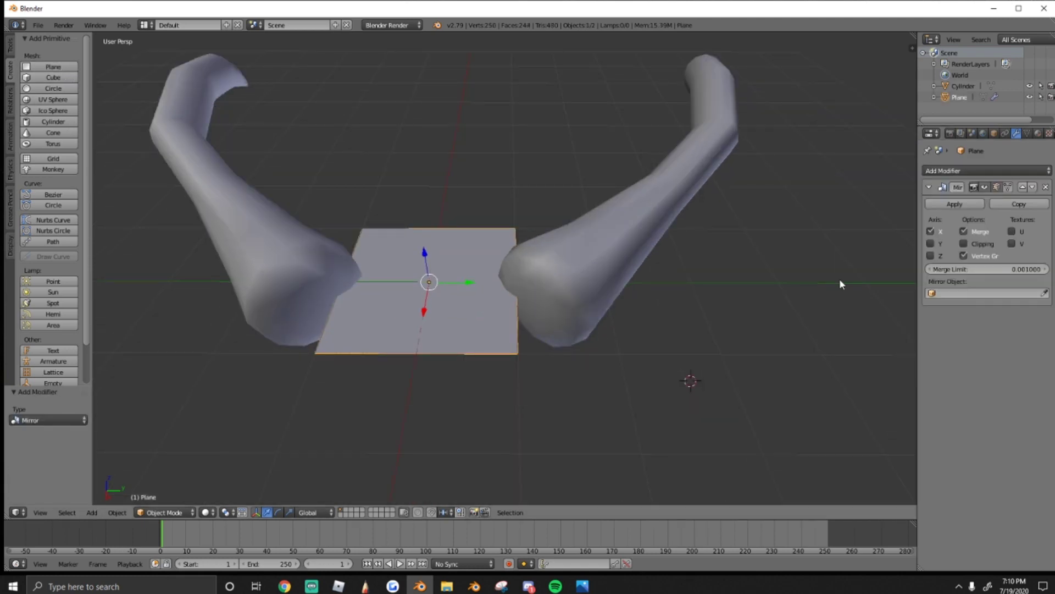
click(931, 244)
In Edit Mode, move the plane's mesh about 2.68 units along Y and rotate it -90° around global X
key(Tab)
drag(471, 283, 704, 285)
key(shift+f)
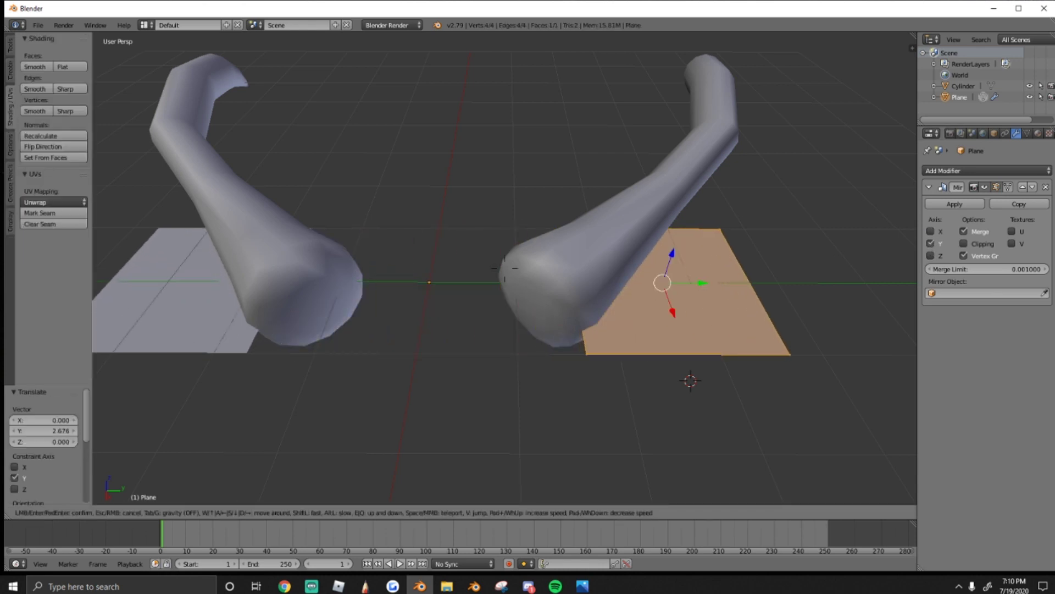
click(504, 268)
key(r)
key(y)
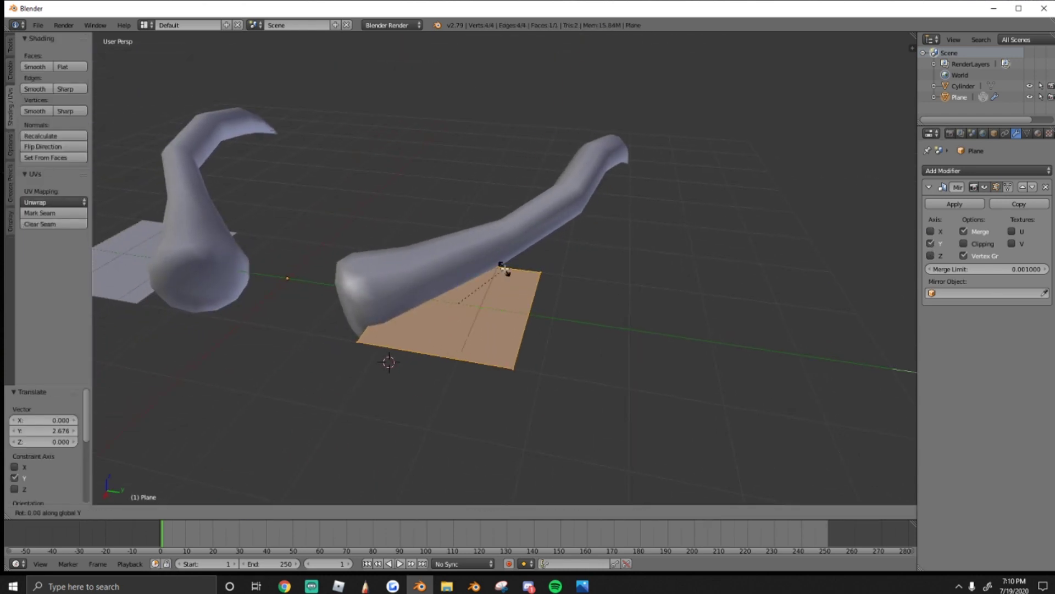
text(90)
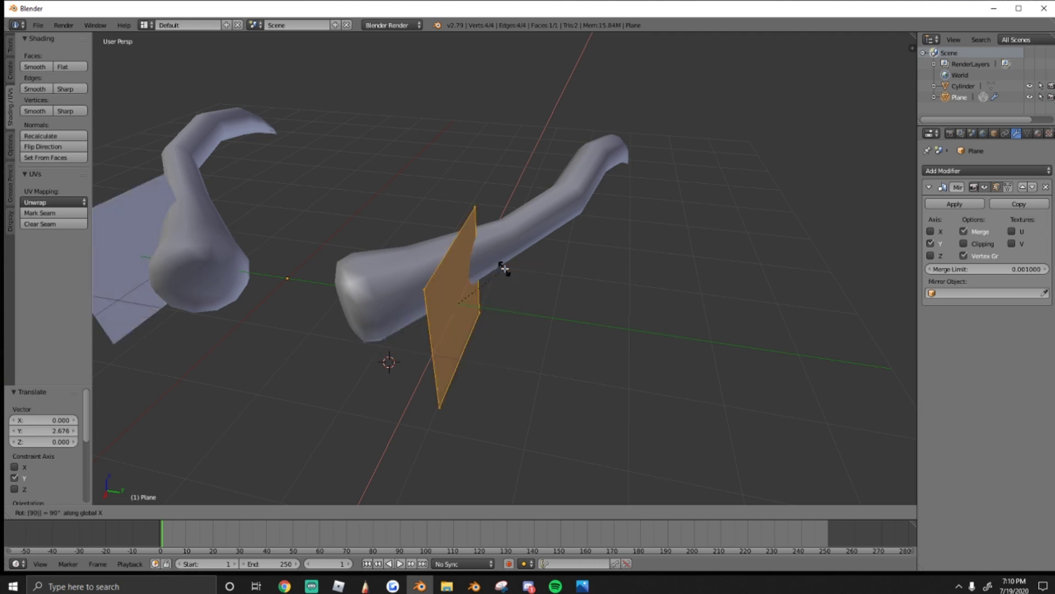
key(BackSpace)
key(BackSpace)
text(-90)
key(Return)
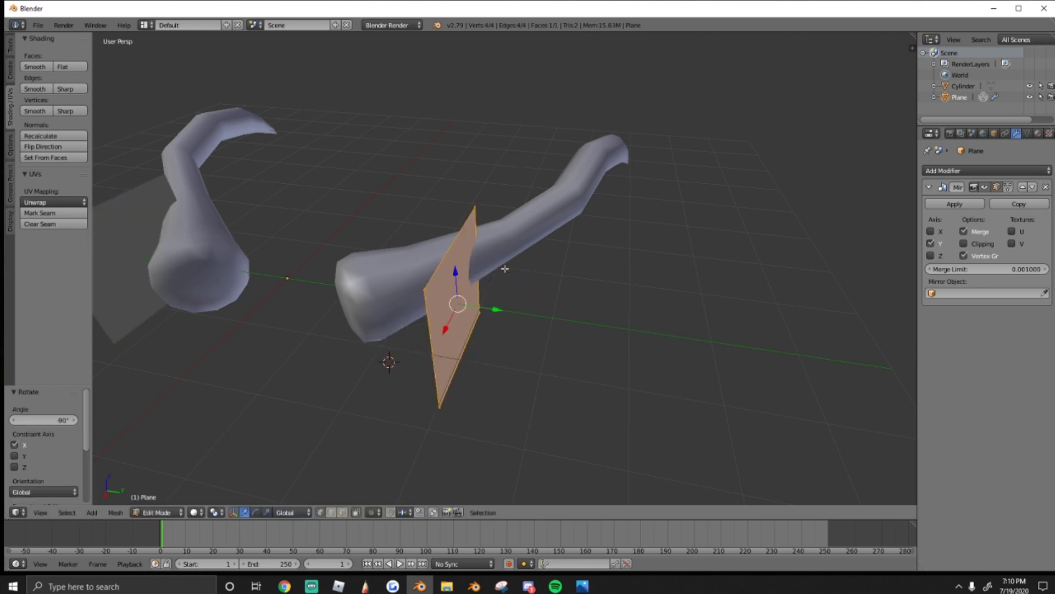
Rotate the upright plane -45° around global Z and move it about -0.48 units along X into the limb
key(r)
key(z)
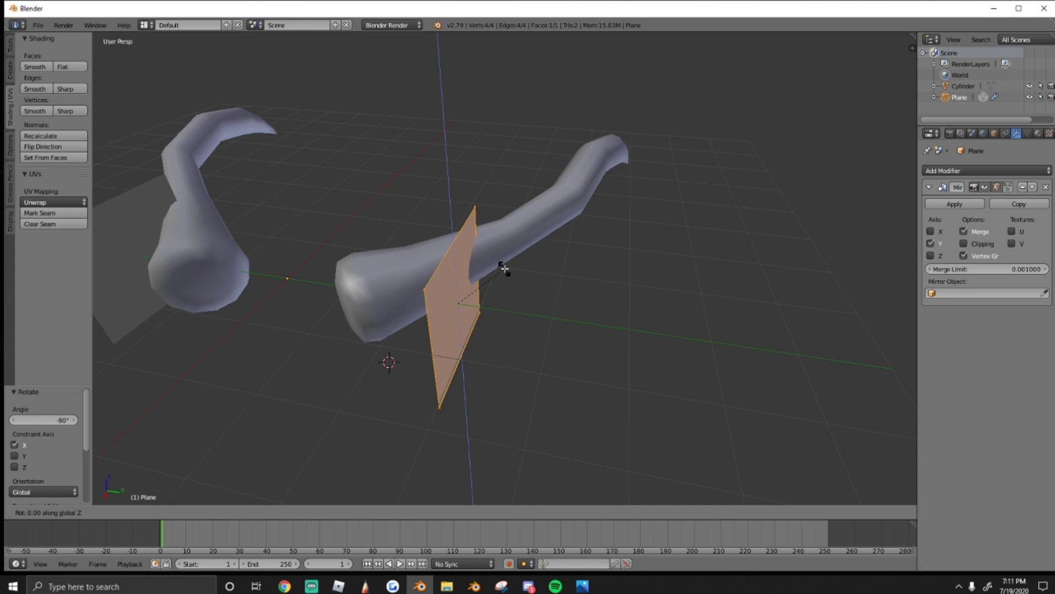
text(-45)
key(Return)
key(shift+f)
key(a)
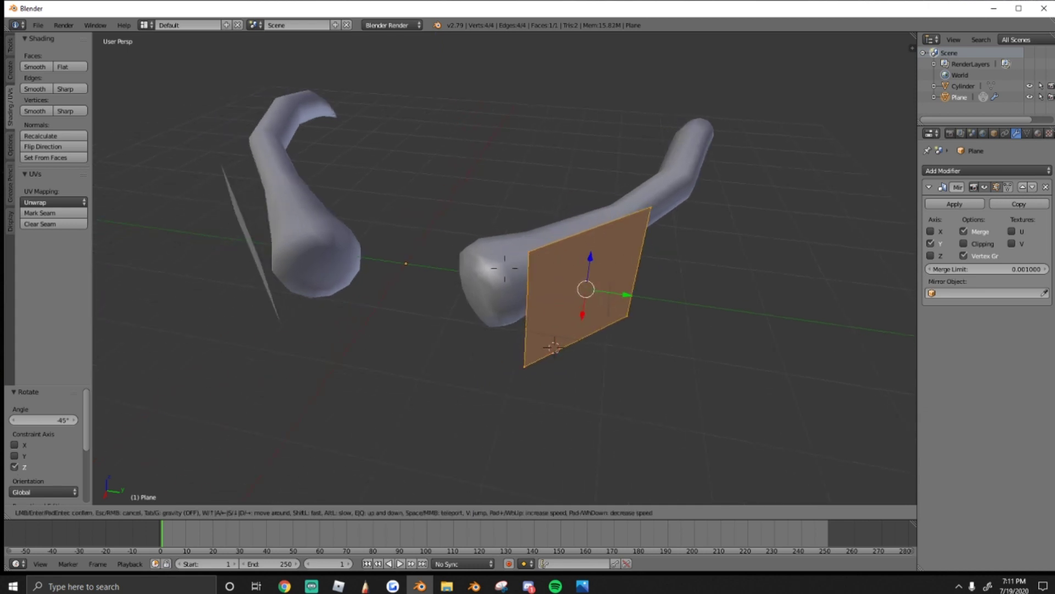
click(505, 269)
drag(720, 305, 657, 302)
Lower the upright plane along Z so it hangs beneath the limb
key(shift+f)
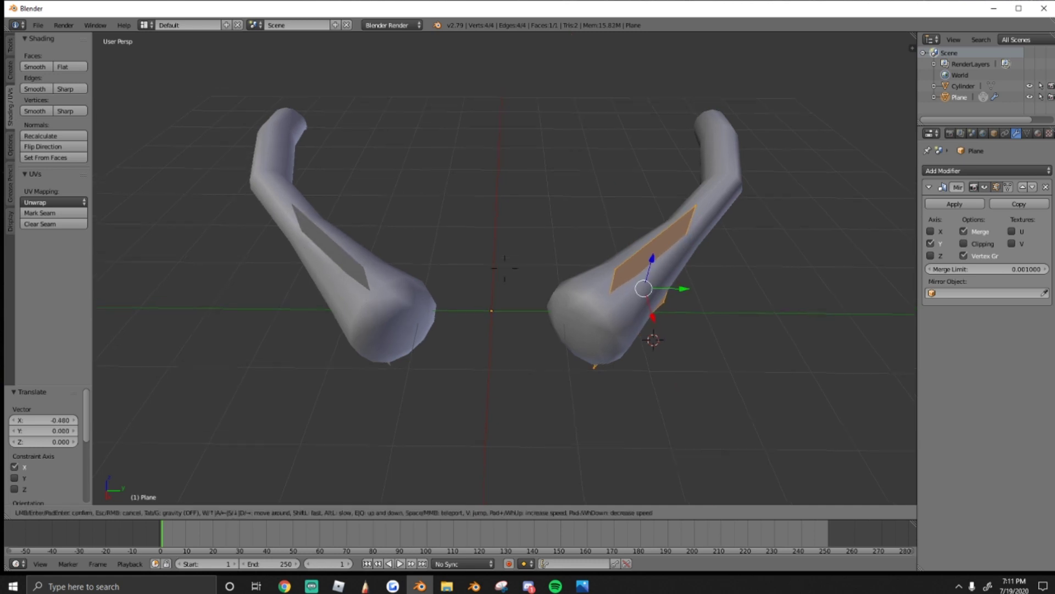
key(q)
key(s)
click(505, 269)
drag(516, 273, 523, 340)
Raise the hanging plane's lower corner near the limb base about 0.745 units along Z
right_click(444, 442)
right_drag(443, 443, 453, 401)
click(460, 393)
key(ctrl+z)
drag(453, 392, 453, 344)
Extrude the hanging plane's far vertical edge toward the limb tip along X and shift it about 0.72 units along Y
middle_drag(574, 435, 487, 300)
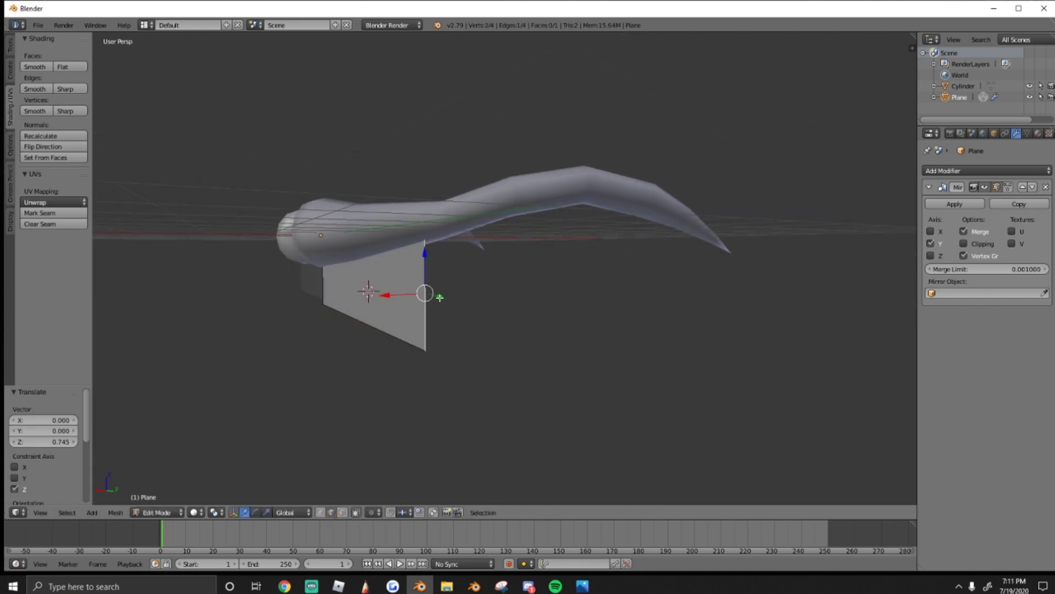
key(e)
right_click(437, 297)
drag(391, 294, 451, 296)
key(g)
key(y)
click(509, 304)
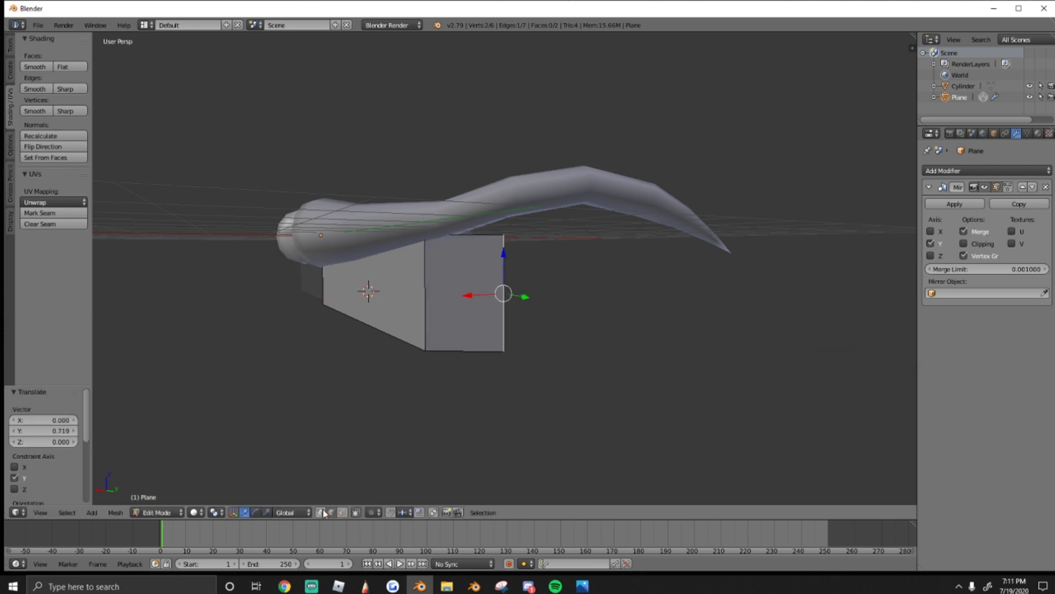
Raise the new edge's top toward the limb and the lower middle vertex about 0.27 units along Z
drag(504, 209, 515, 191)
right_click(424, 354)
drag(426, 327, 430, 313)
Extrude the far vertical edge again, moving it about -1.33 units along X and 0.765 units along Y
key(shift+f)
key(d)
click(505, 267)
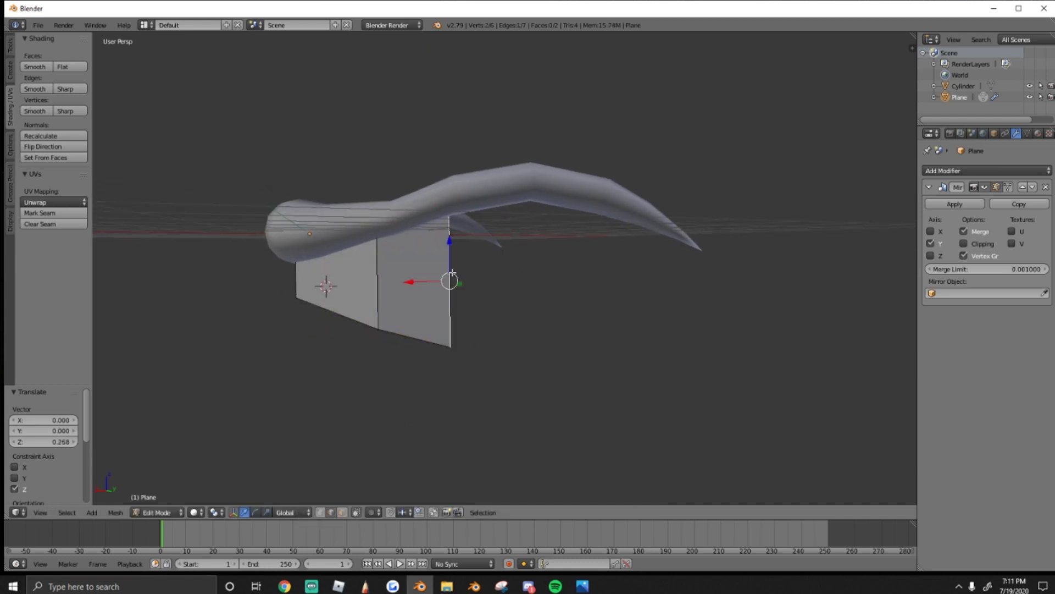
key(e)
click(453, 272)
drag(431, 284, 549, 281)
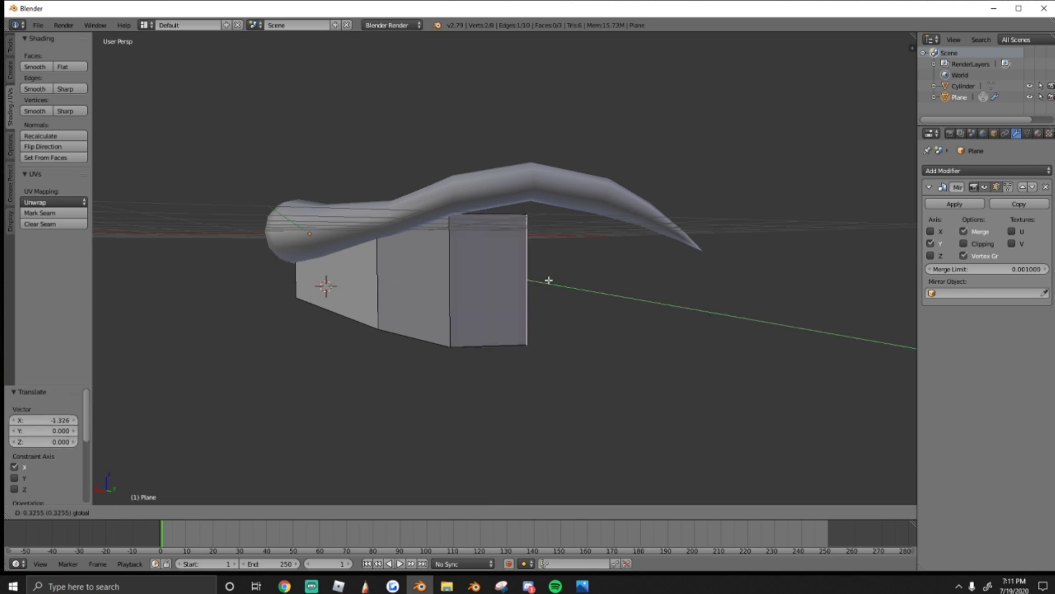
click(556, 282)
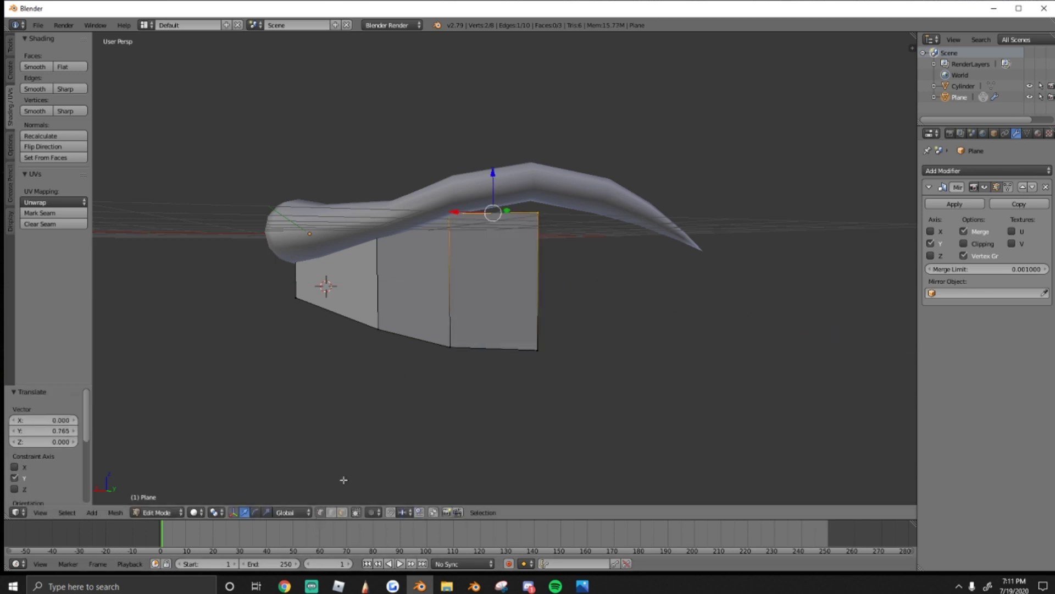
Raise the top vertex of the newest edge about 0.41 units along Z to meet the limb's underside
right_click(538, 214)
key(g)
key(z)
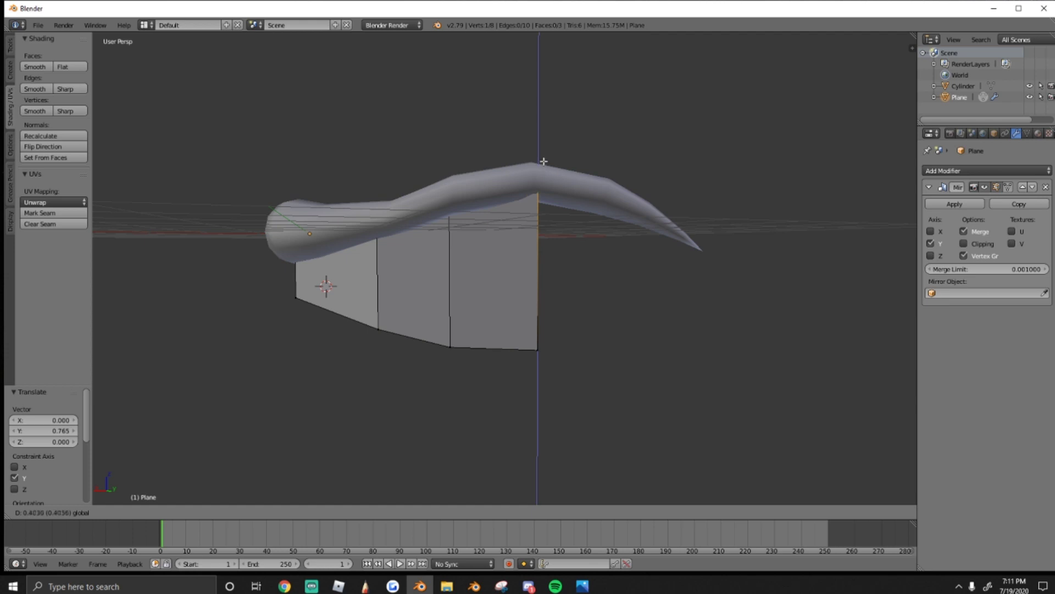
click(543, 161)
Shift the membrane's far vertical edge about -0.15 units along Y
middle_drag(572, 269, 505, 268)
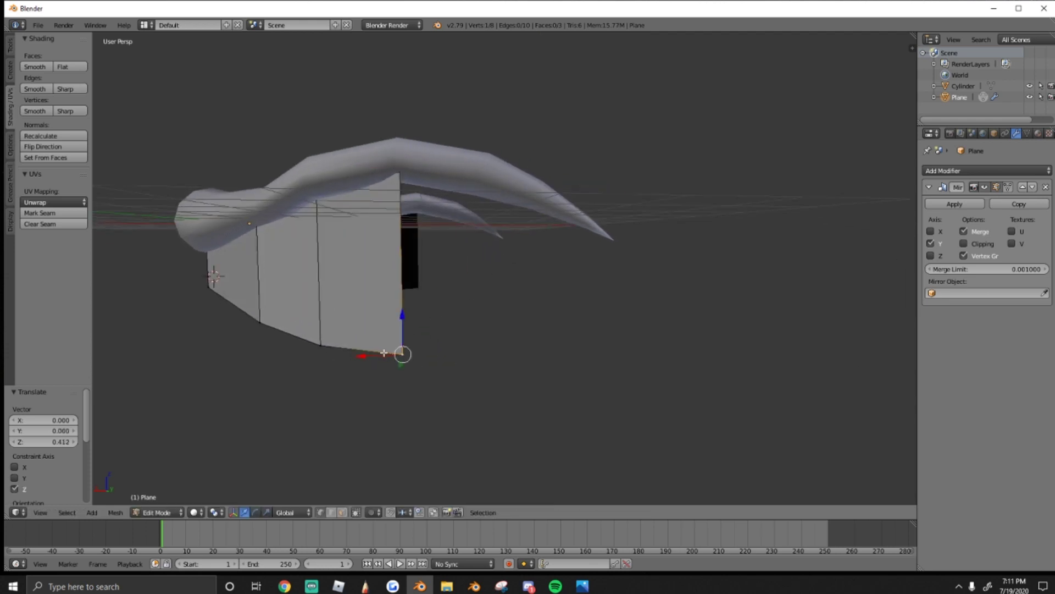
key(shift+f)
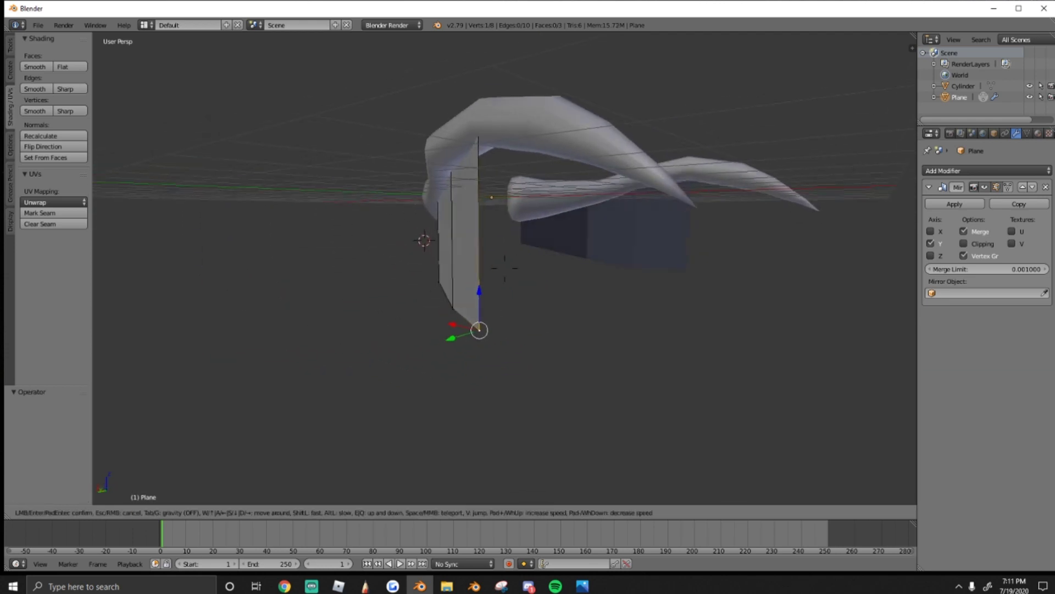
click(504, 268)
click(465, 339)
key(ctrl+z)
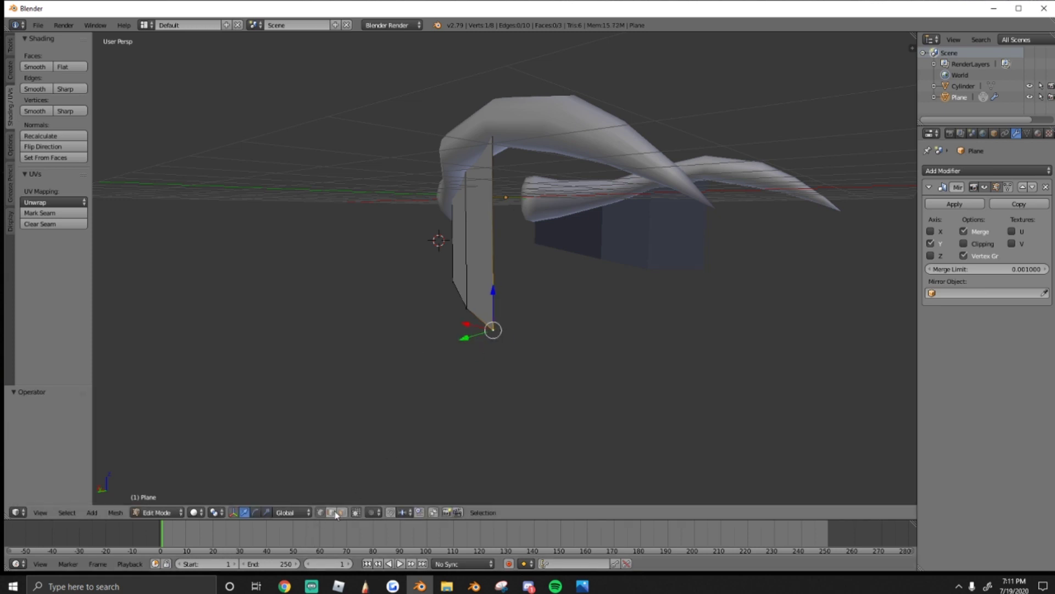
drag(471, 237, 469, 232)
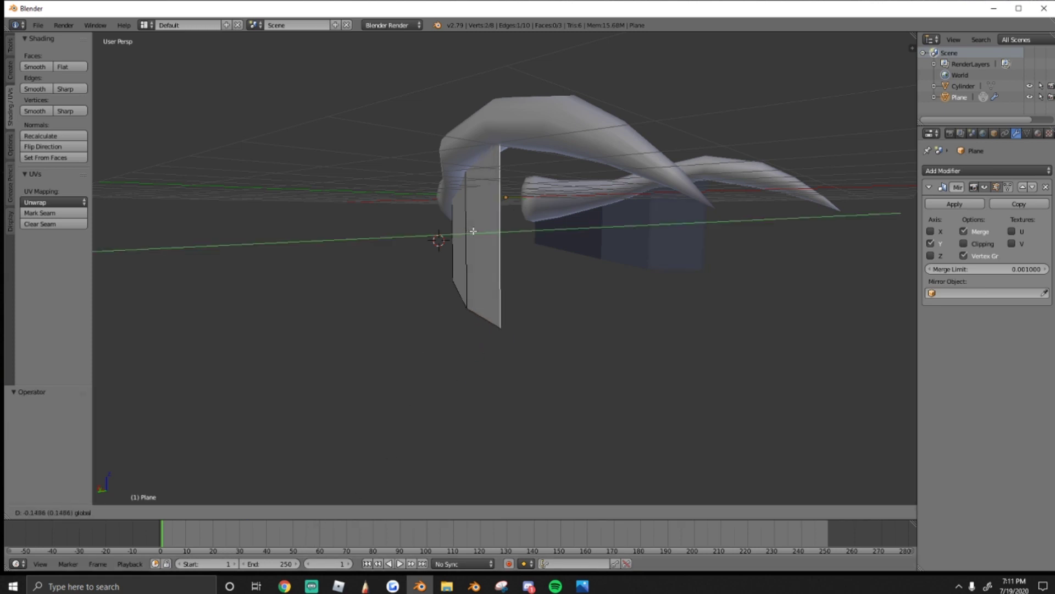
click(475, 231)
Extrude the far vertical edge about -1.75 units along X and shift the new edge about 0.34 units along Y
middle_drag(500, 235, 528, 255)
key(e)
key(x)
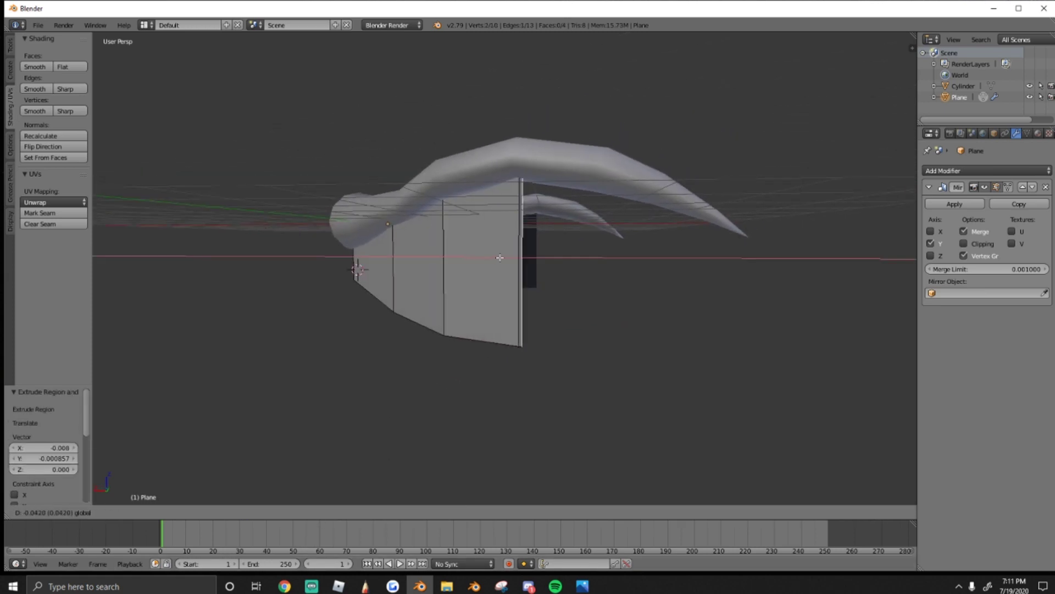
drag(500, 257, 612, 266)
key(shift+f)
key(w)
key(e)
click(505, 268)
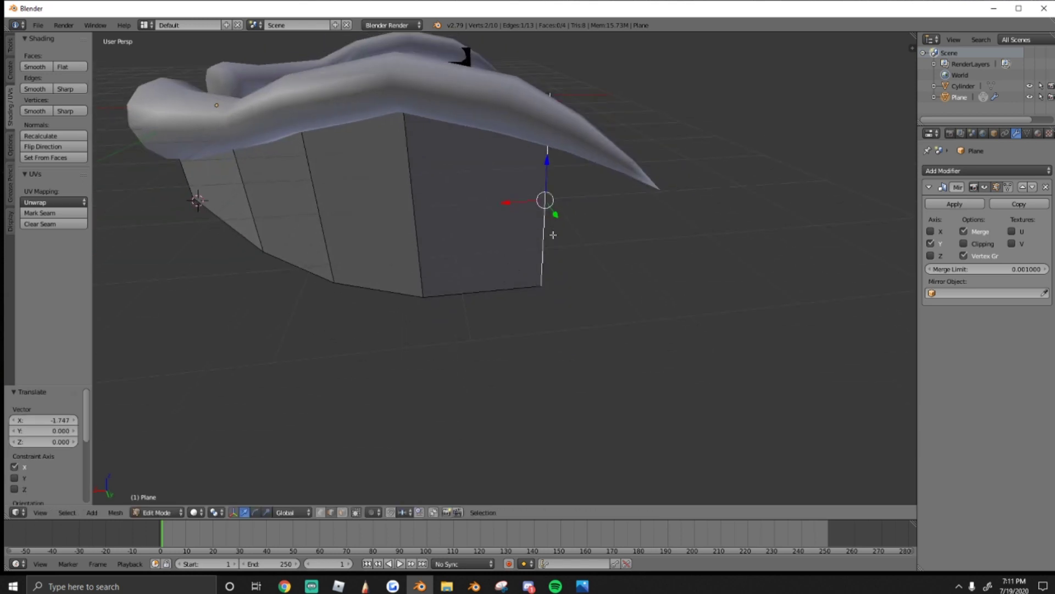
key(g)
key(y)
click(753, 495)
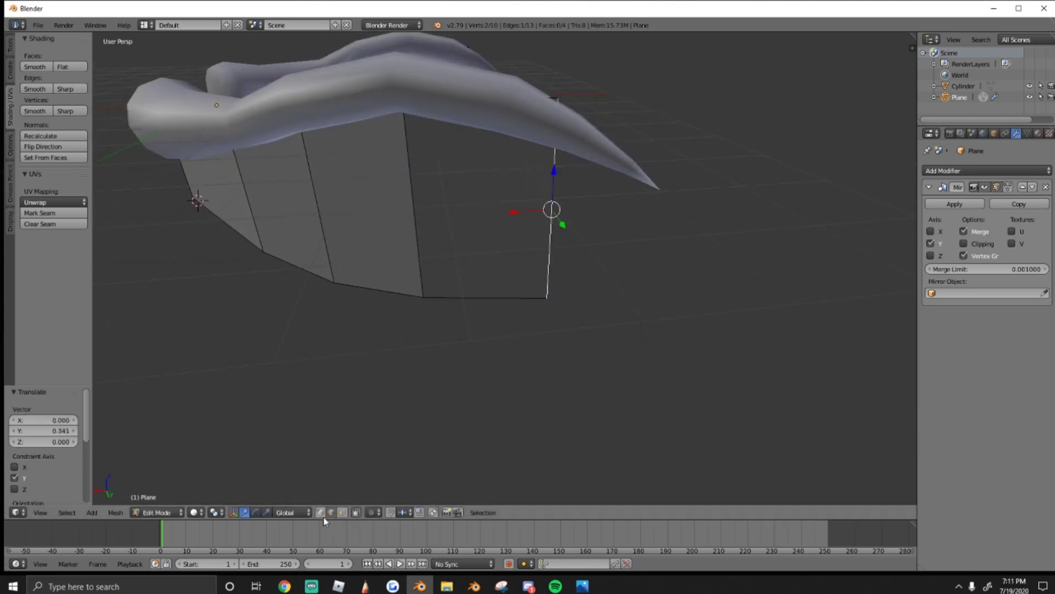
Lower the newest edge's top vertex about 0.51 units along Z to meet the limb's underside
middle_drag(571, 102, 558, 170)
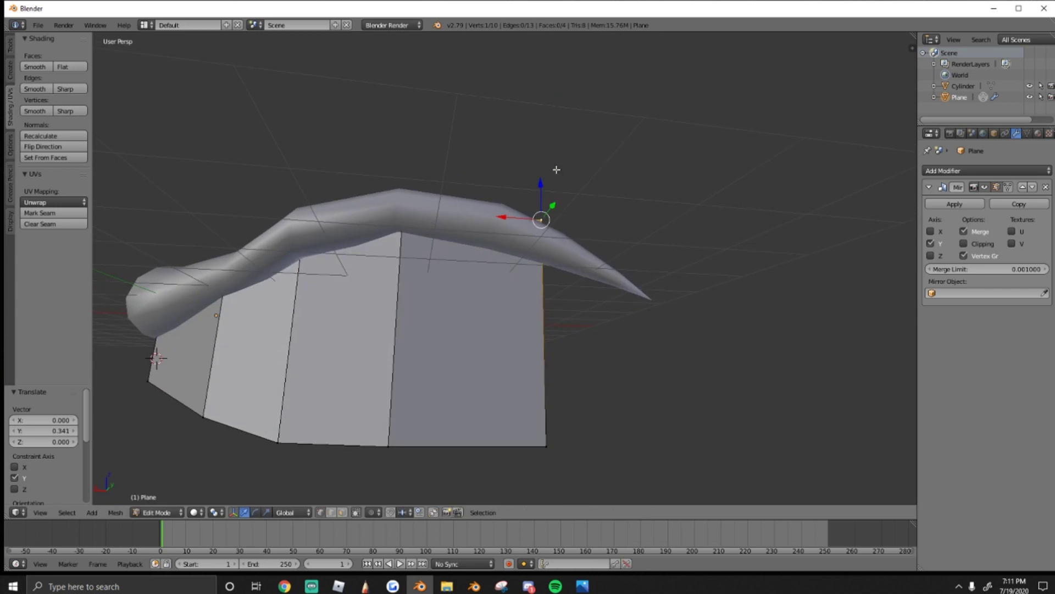
key(g)
key(z)
click(544, 221)
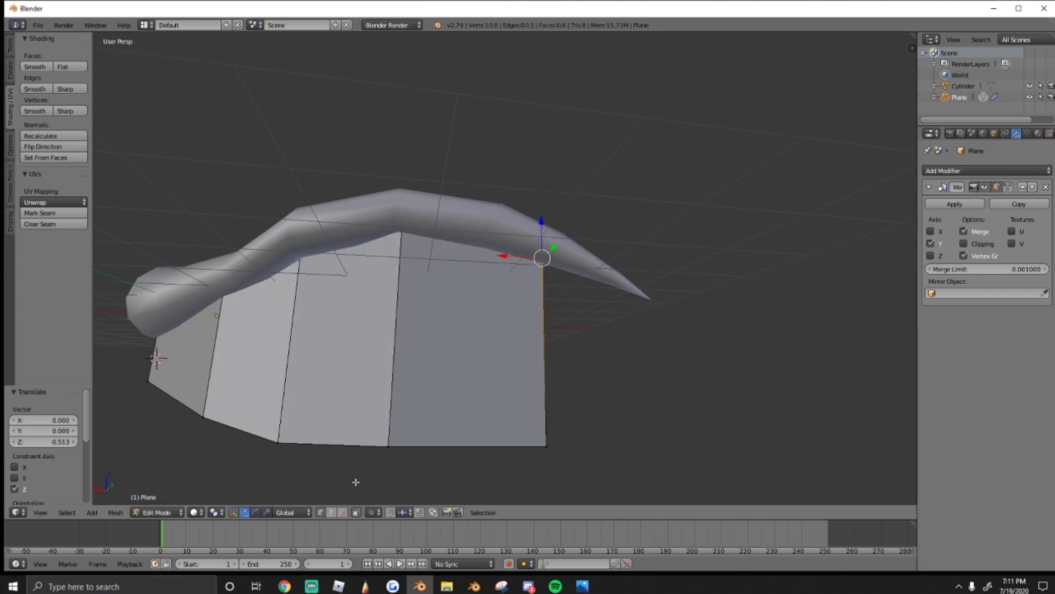
Lower the bottom vertex beneath the limb's peak about 0.3 units along Z
right_drag(388, 446, 388, 429)
click(389, 420)
key(ctrl+z)
drag(393, 411, 394, 434)
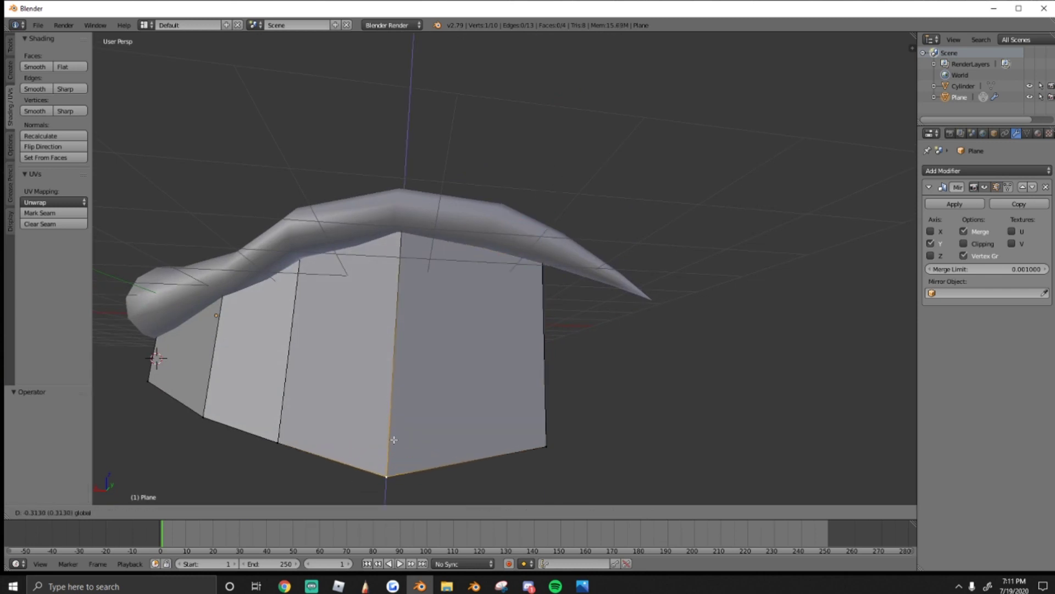
click(392, 440)
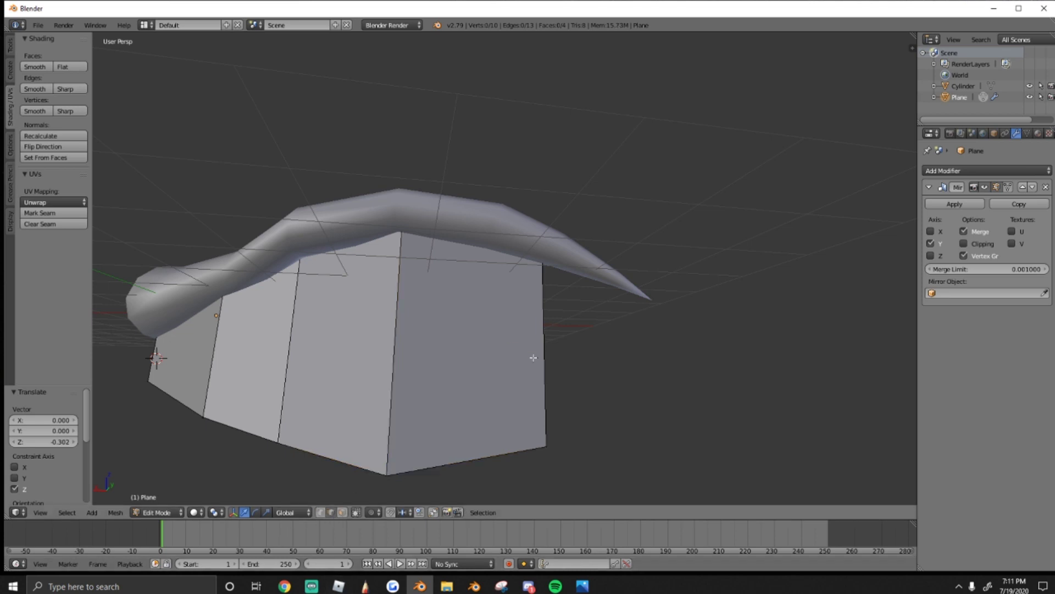
Extrude the far vertical edge about -1.51 units along X, past the limb's tip
key(e)
key(x)
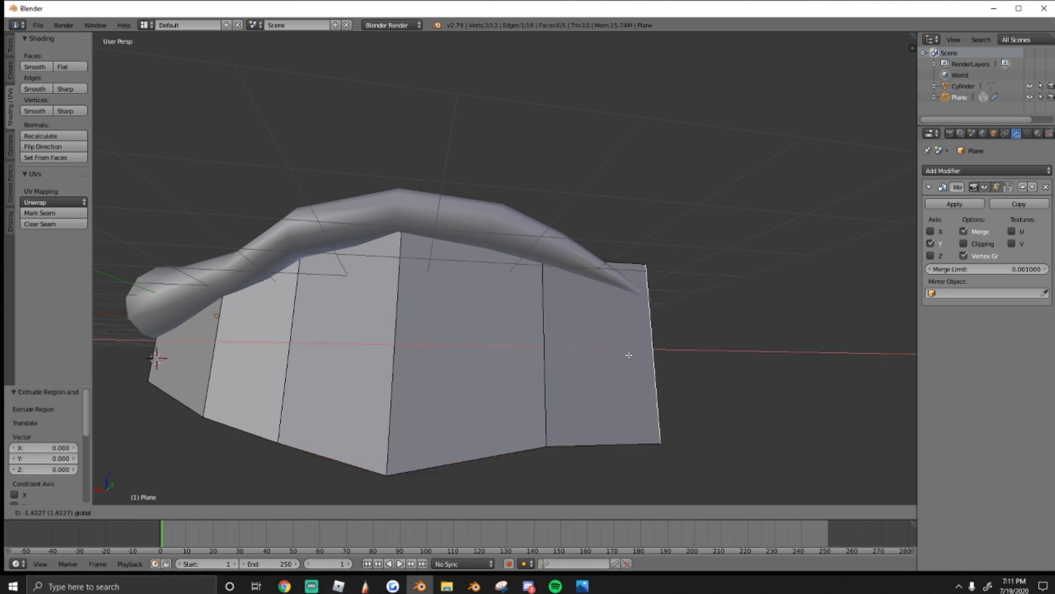
click(654, 352)
key(shift+f)
key(w)
key(d)
key(e)
click(504, 268)
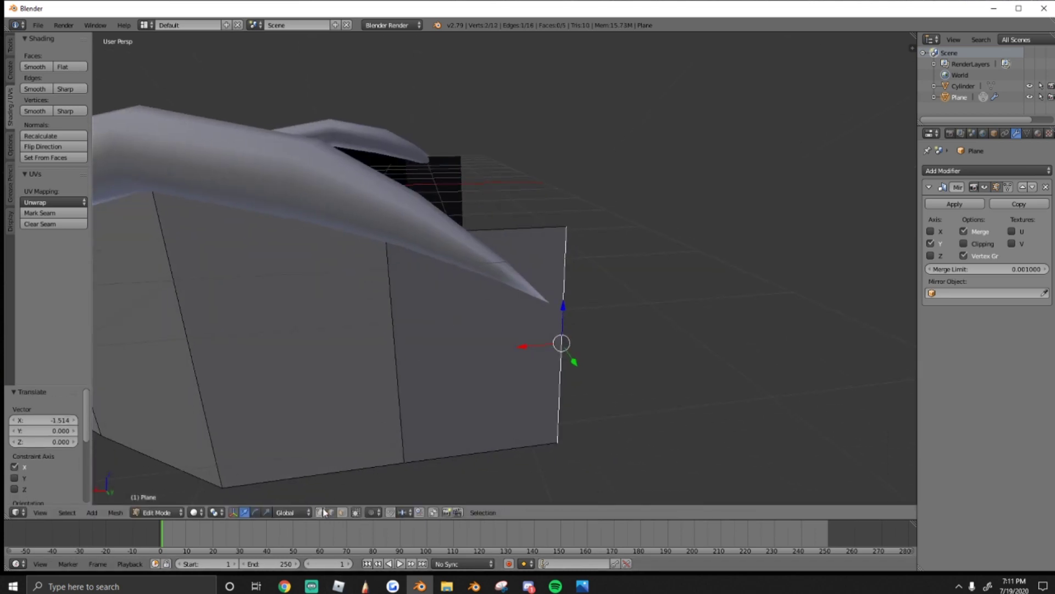
Lower the top vertex of the outermost edge about 0.74 units along Z to the height of the limb's tip
key(g)
key(z)
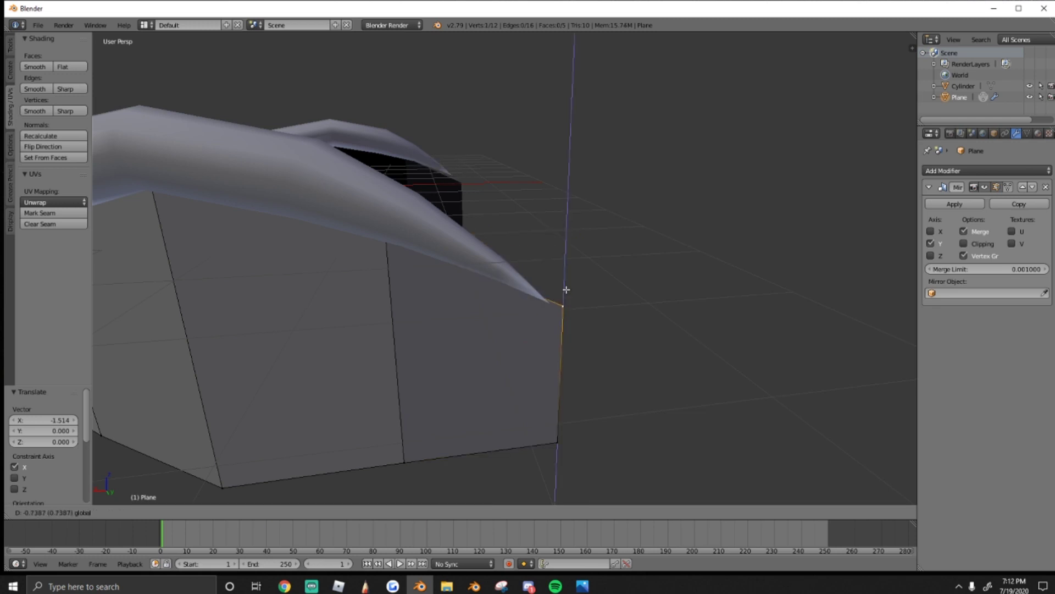
drag(566, 289, 566, 291)
drag(529, 309, 516, 309)
key(ctrl+z)
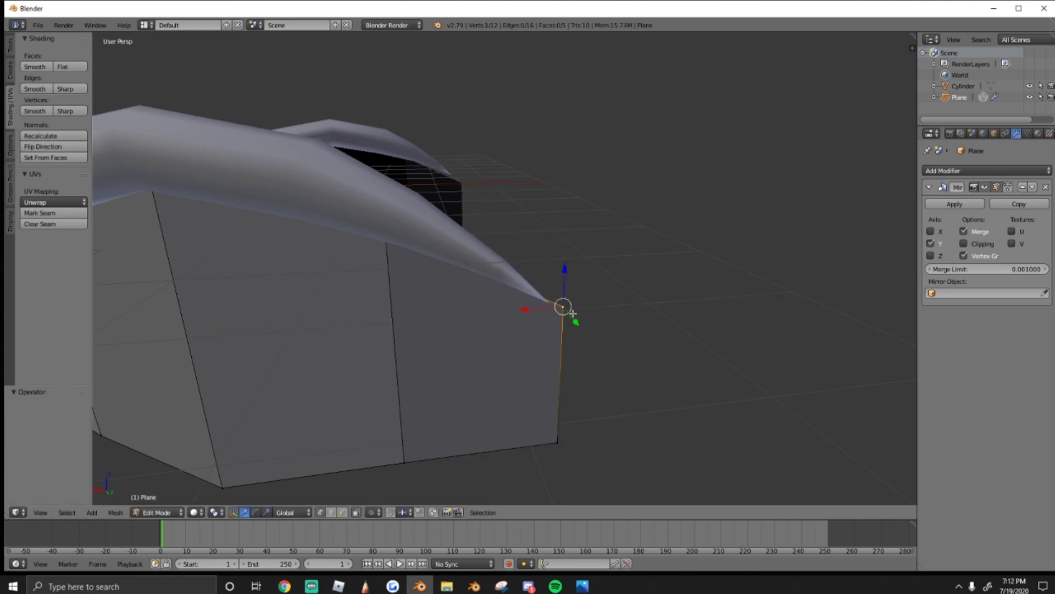
key(g)
right_click(581, 313)
Move the outermost edge about 0.19 units along X and raise it about 0.1 units along Z
key(g)
key(x)
click(522, 382)
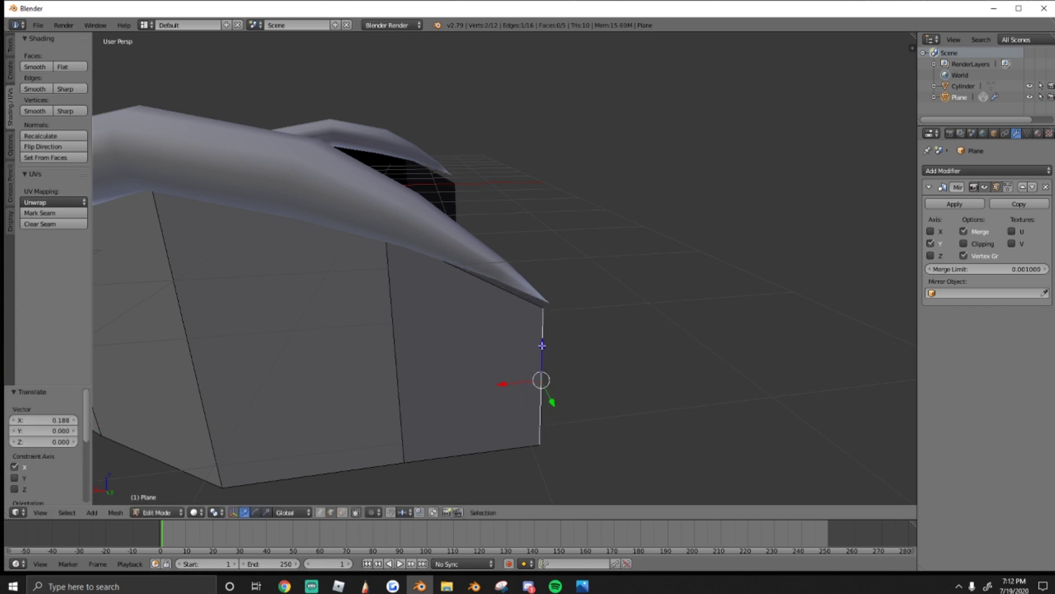
key(g)
key(z)
click(544, 338)
Shift the outermost edge about 0.37 units along Y toward the limb's tip
key(shift+f)
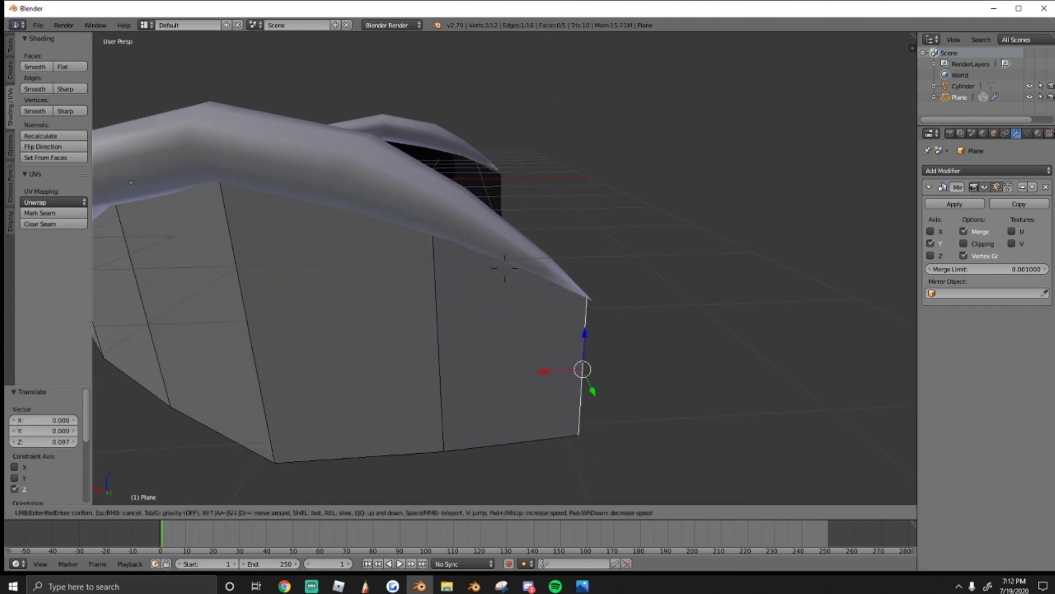
key(d)
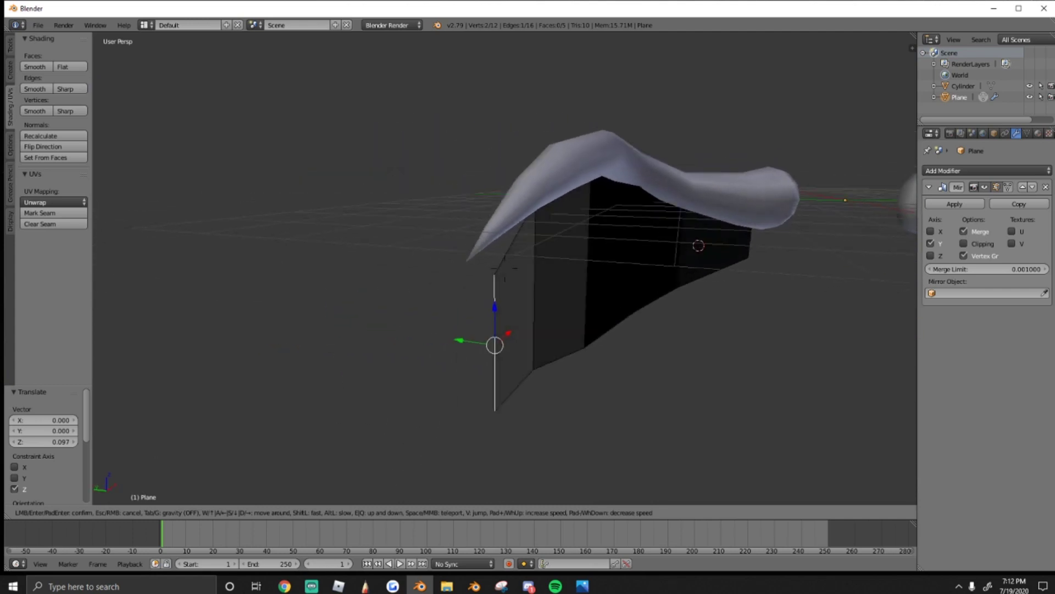
key(a)
key(e)
click(521, 289)
drag(576, 389, 571, 389)
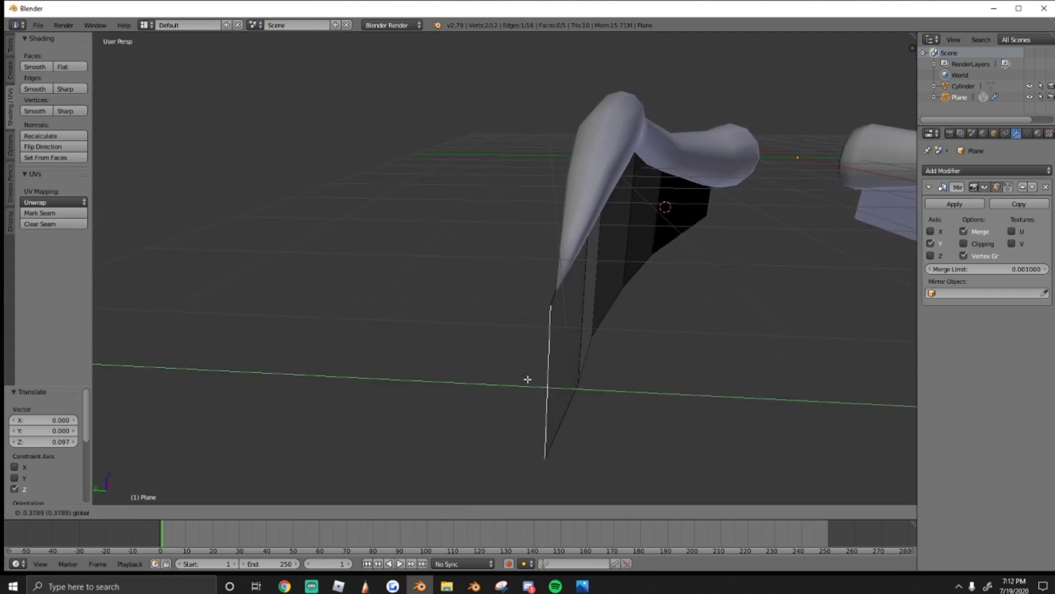
click(528, 377)
Align the outermost edge with the limb's tip by moving it about 0.185 and -0.065 units along X and raising it along Z
key(shift+f)
click(506, 269)
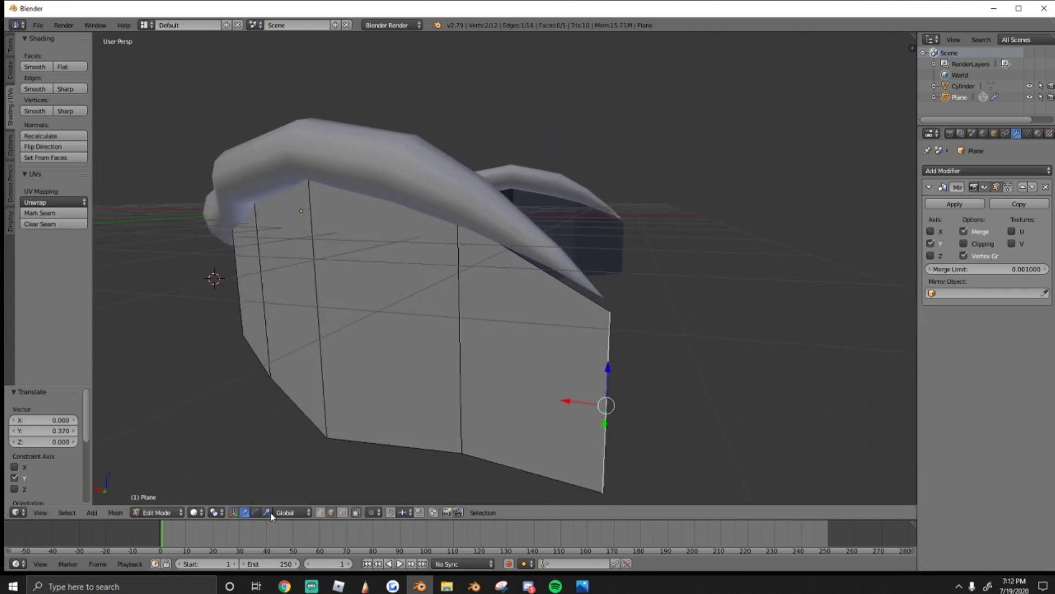
key(g)
key(x)
click(568, 394)
key(g)
key(z)
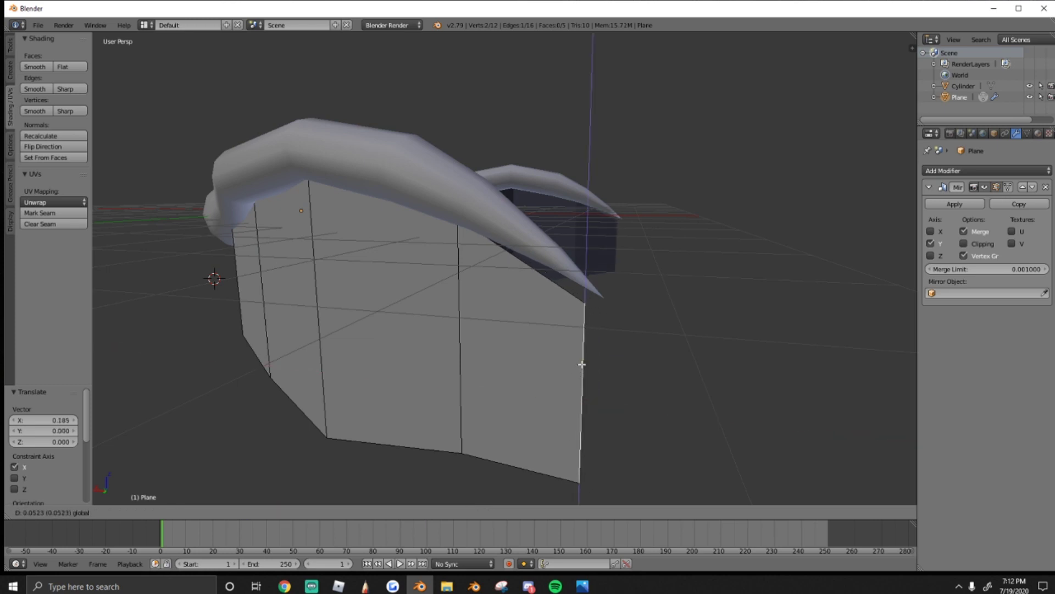
drag(588, 357, 588, 358)
drag(579, 405, 550, 374)
click(555, 373)
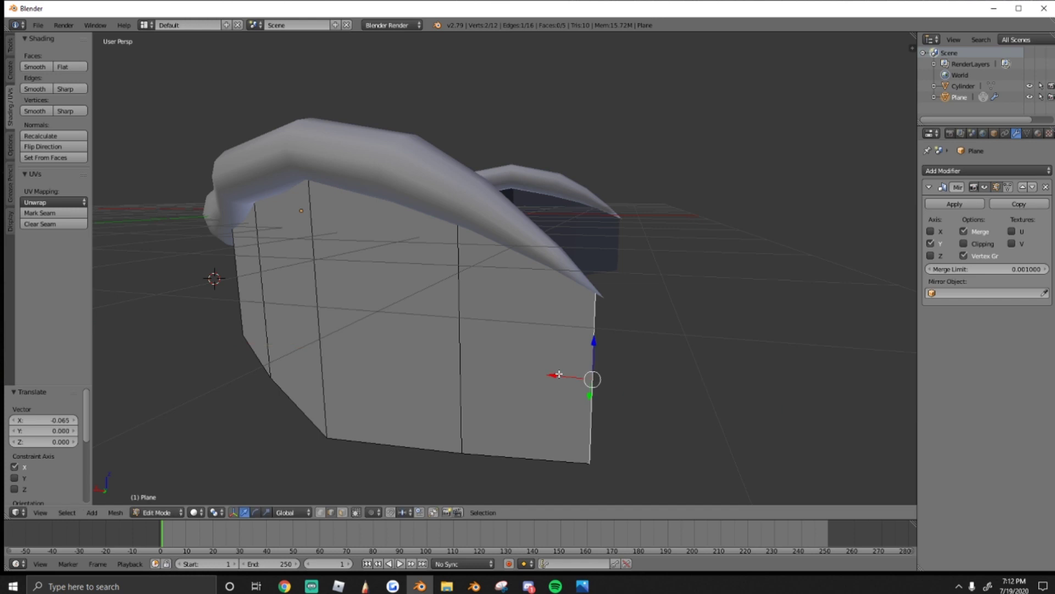
Shift the outermost edge about 0.13 units along Y and nudge it about -0.04 units along X
middle_drag(555, 374, 497, 302)
key(g)
key(y)
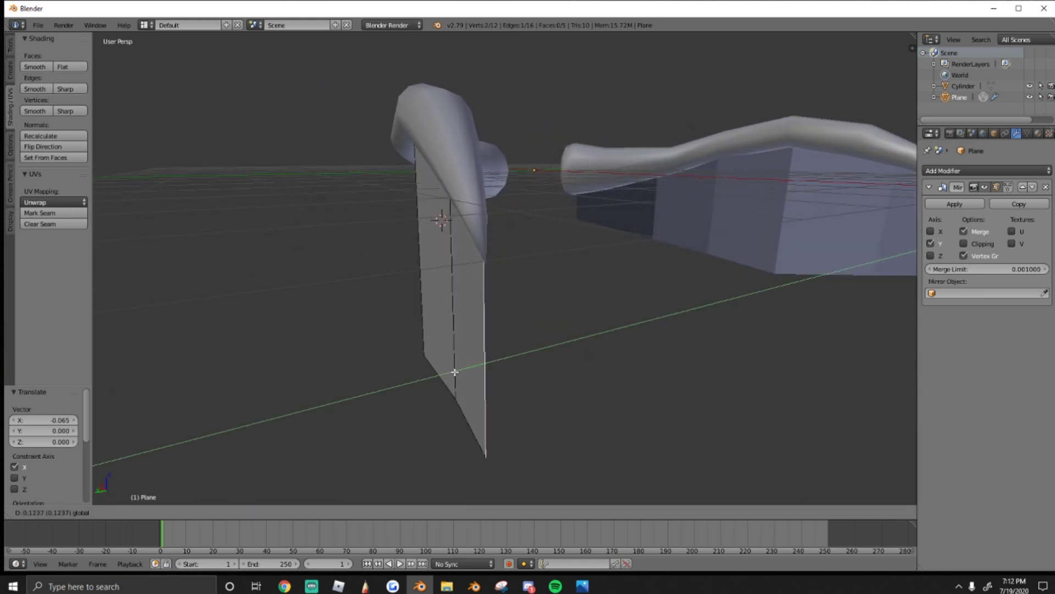
drag(454, 372, 456, 372)
key(k)
middle_drag(456, 373, 541, 352)
scroll(541, 352, up, 2)
shift+middle_drag(676, 344, 537, 341)
key(Escape)
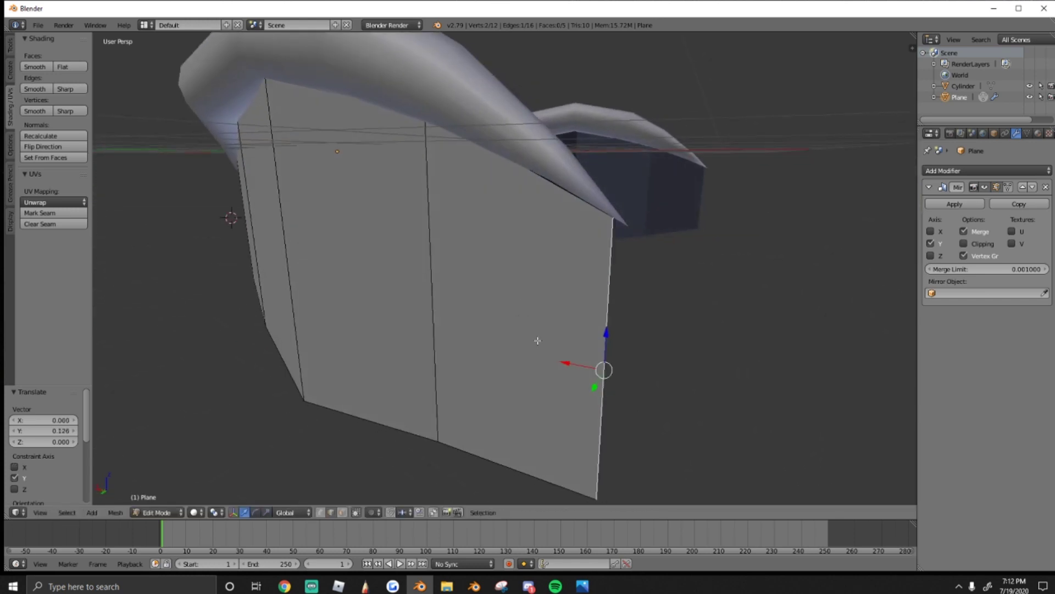
drag(565, 361, 568, 361)
click(570, 360)
Examine the membrane's fit beneath the limbs from several angles, switching to Object Mode
key(shift+f)
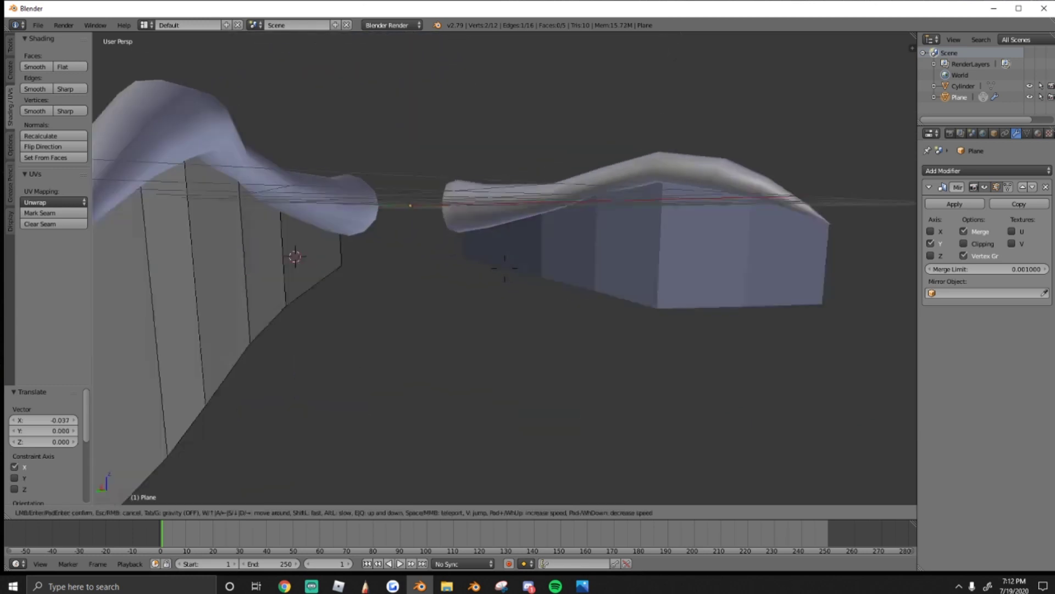
key(a)
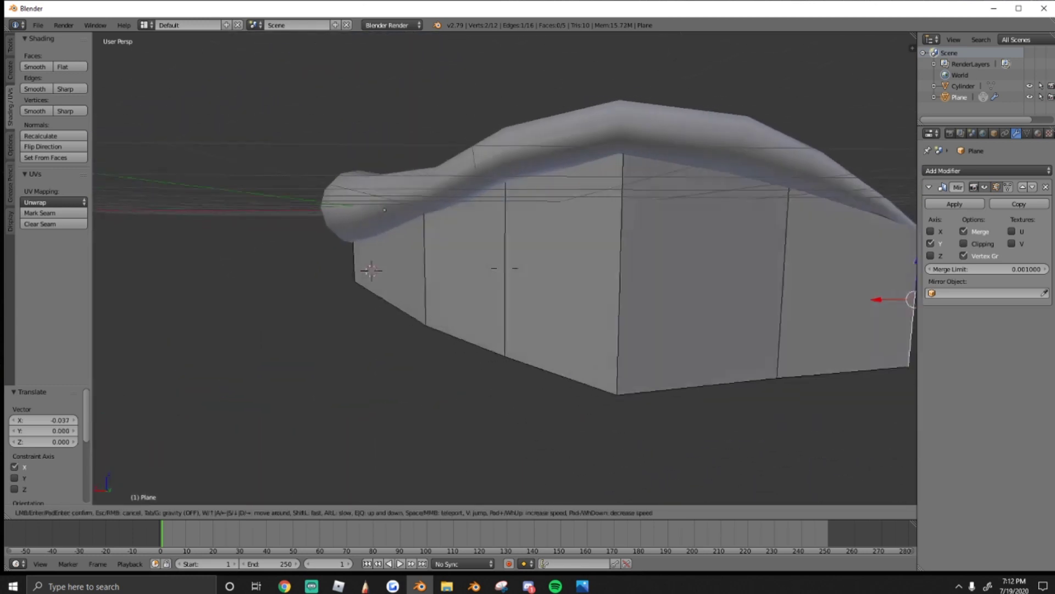
click(505, 268)
key(Tab)
key(shift+f)
key(d)
key(s)
key(a)
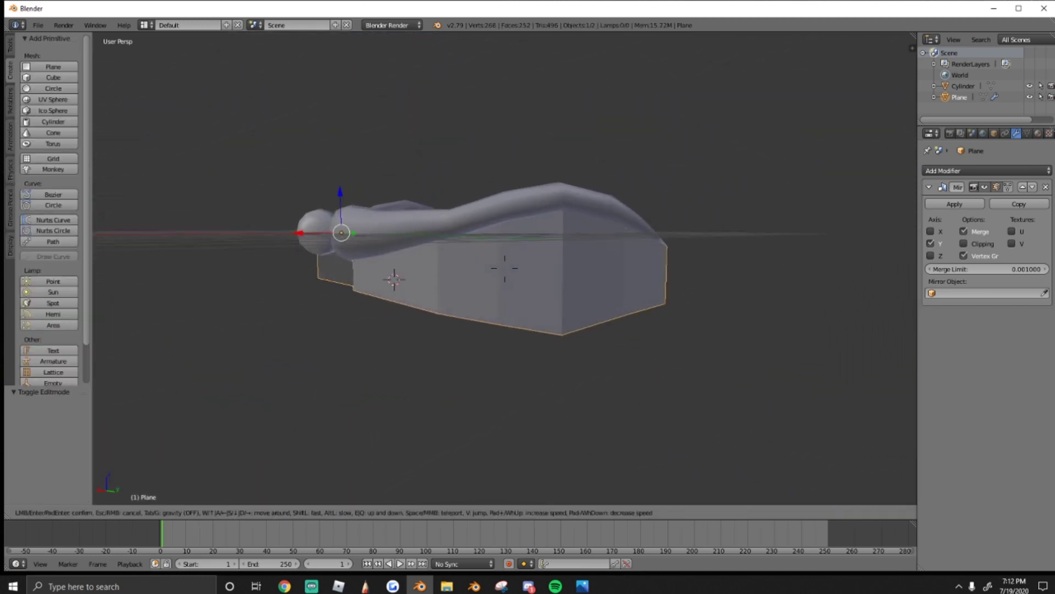
key(w)
click(504, 268)
Add two vertical loop cuts to the third membrane panel from the base and raise their lower vertices about 0.3 units along Z
key(Tab)
key(a)
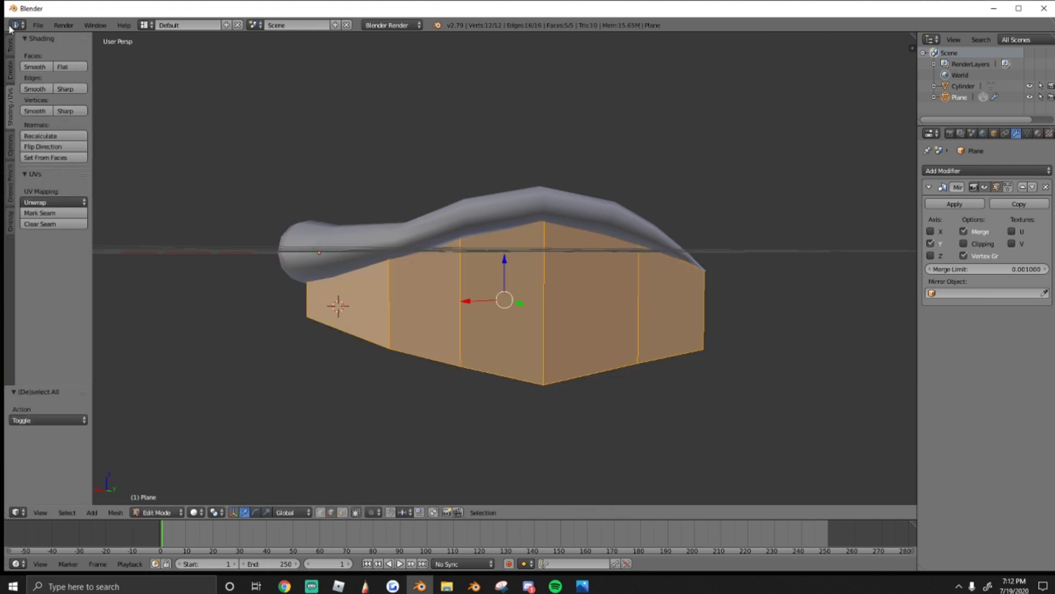
click(10, 48)
click(48, 268)
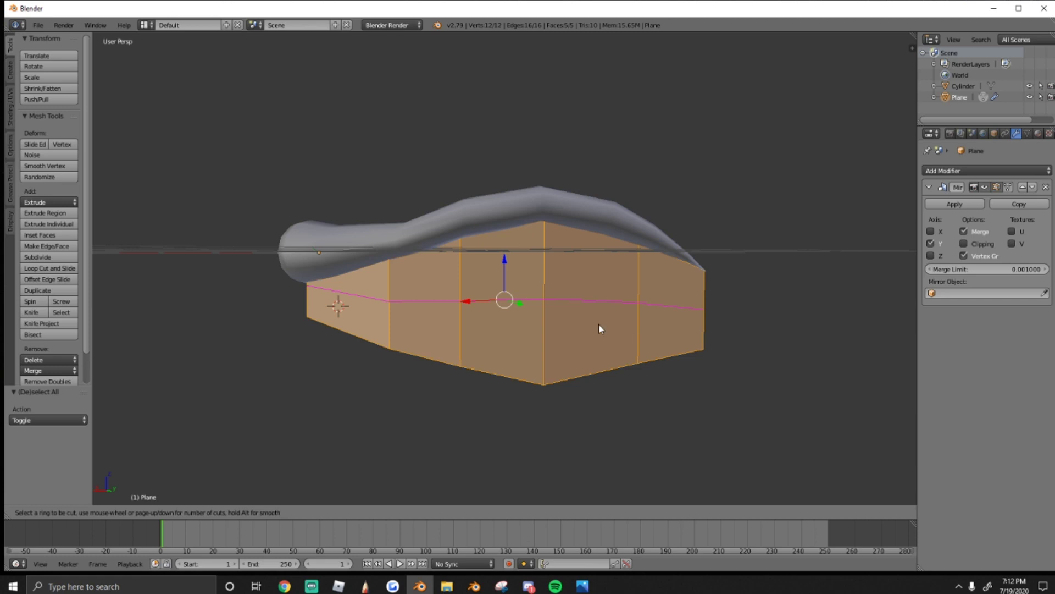
scroll(483, 376, up, 1)
click(483, 377)
right_click(483, 377)
right_click(490, 389)
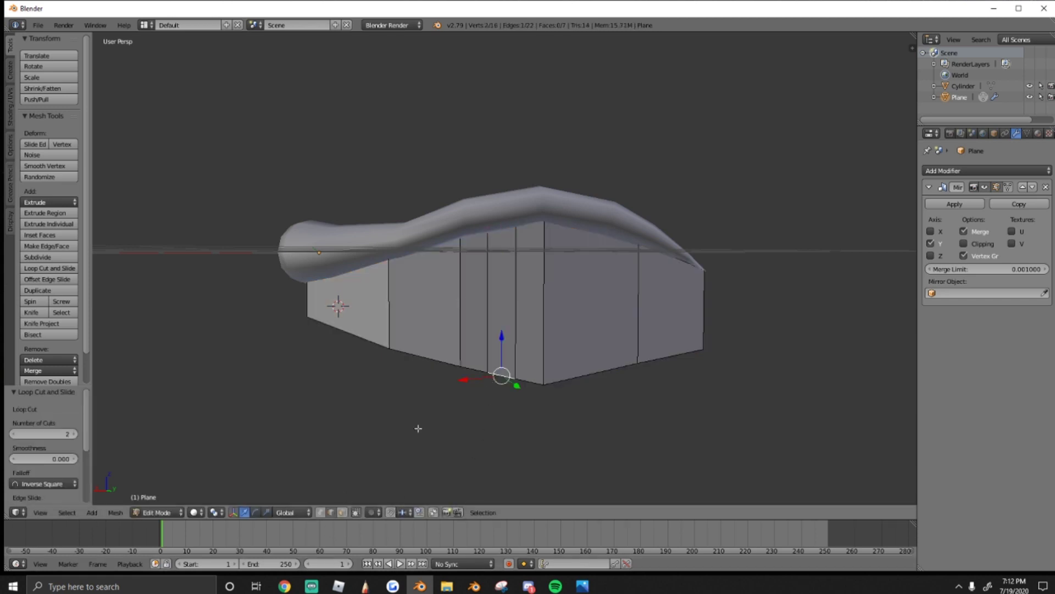
drag(500, 336, 501, 320)
Add two vertical loop cuts to the second membrane panel and raise their lower vertices about 0.33 units along Z
click(49, 268)
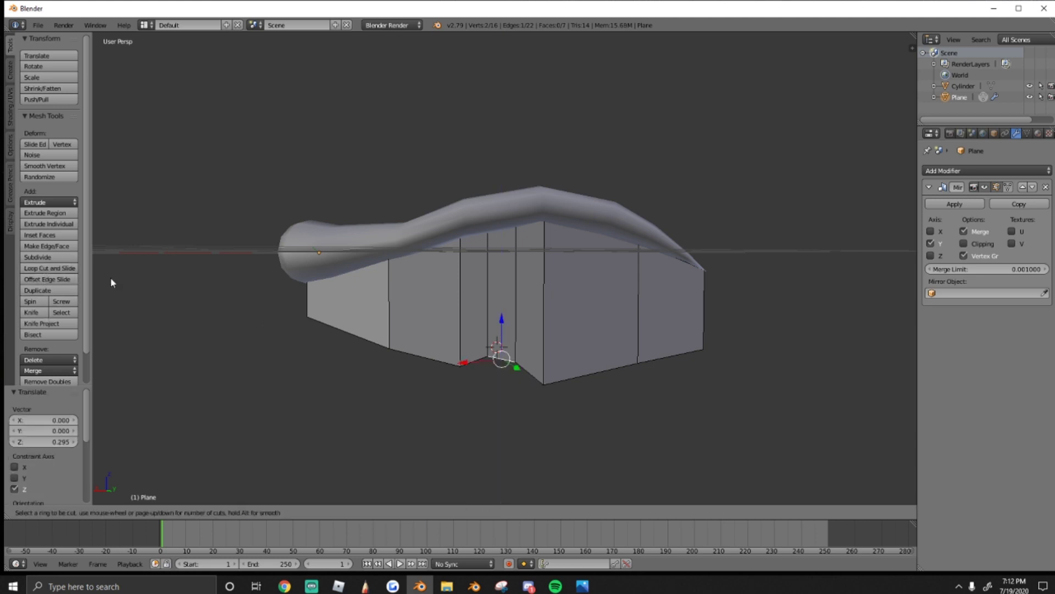
click(419, 344)
drag(427, 334, 429, 315)
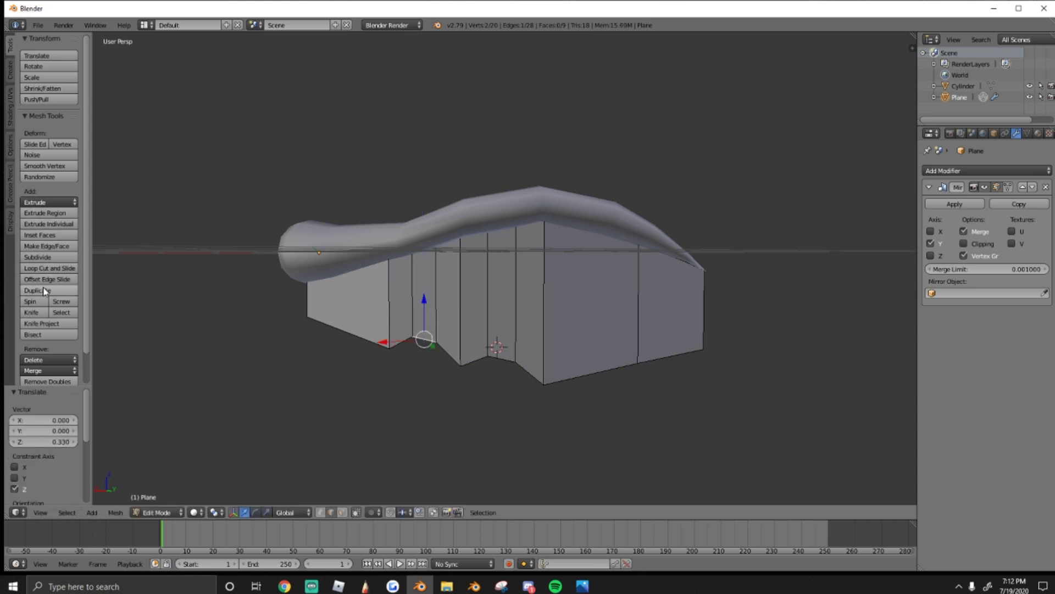
Add two vertical loop cuts to the first membrane panel and raise their lower vertices about 0.36 units along Z
click(49, 268)
click(344, 338)
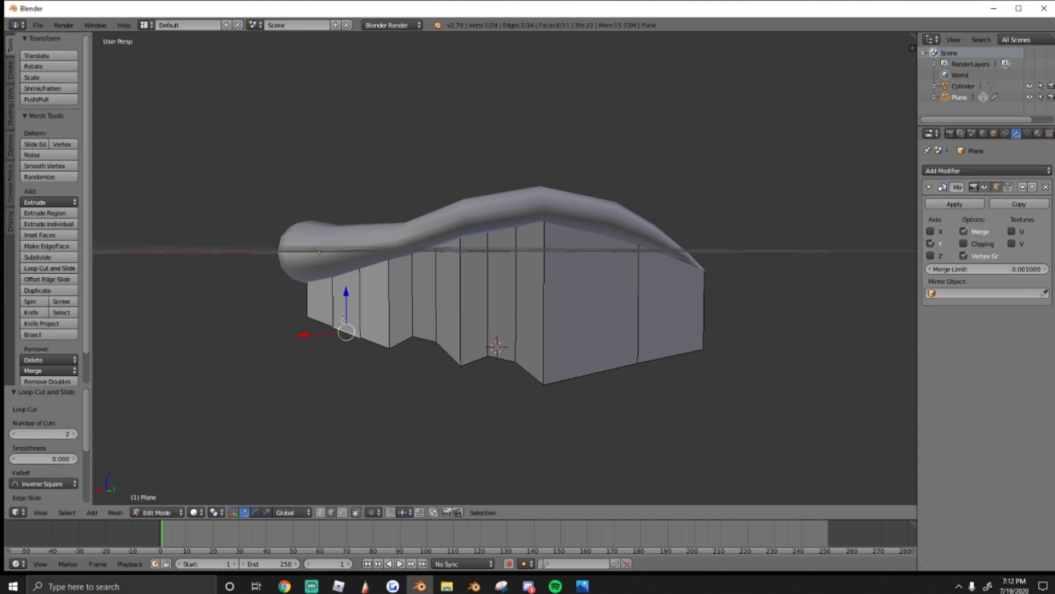
click(355, 289)
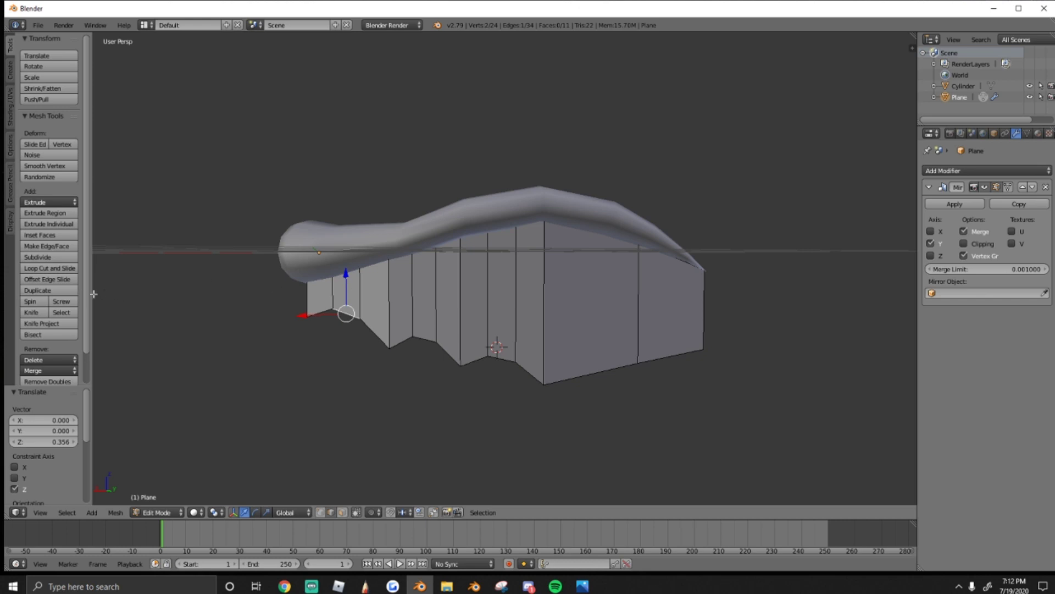
Add a vertical loop cut to the large outer membrane panel and raise its lower edge about 0.6 units along Z
click(50, 269)
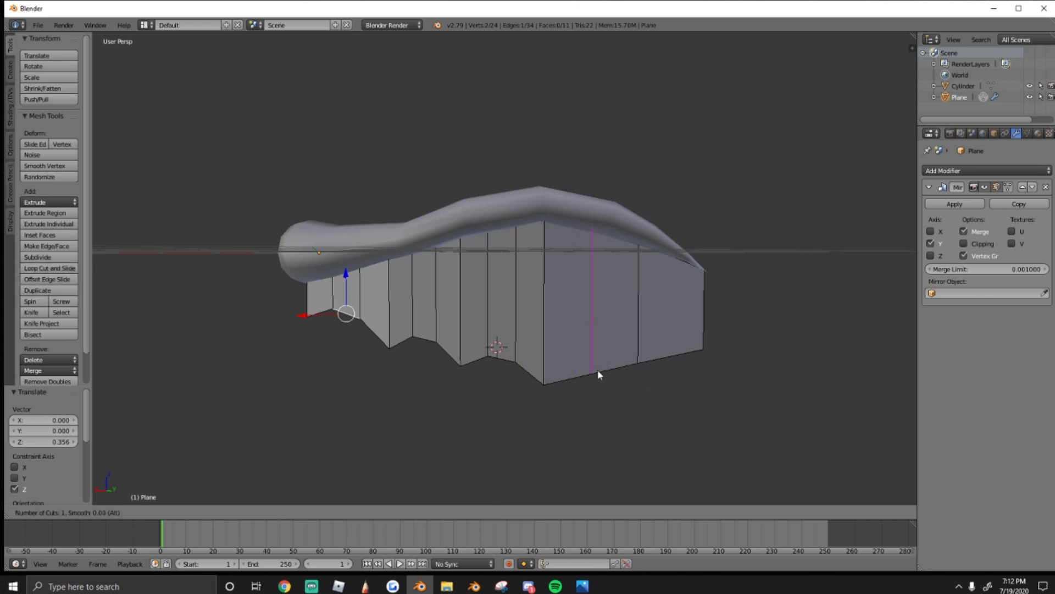
click(598, 370)
click(599, 368)
key(g)
key(z)
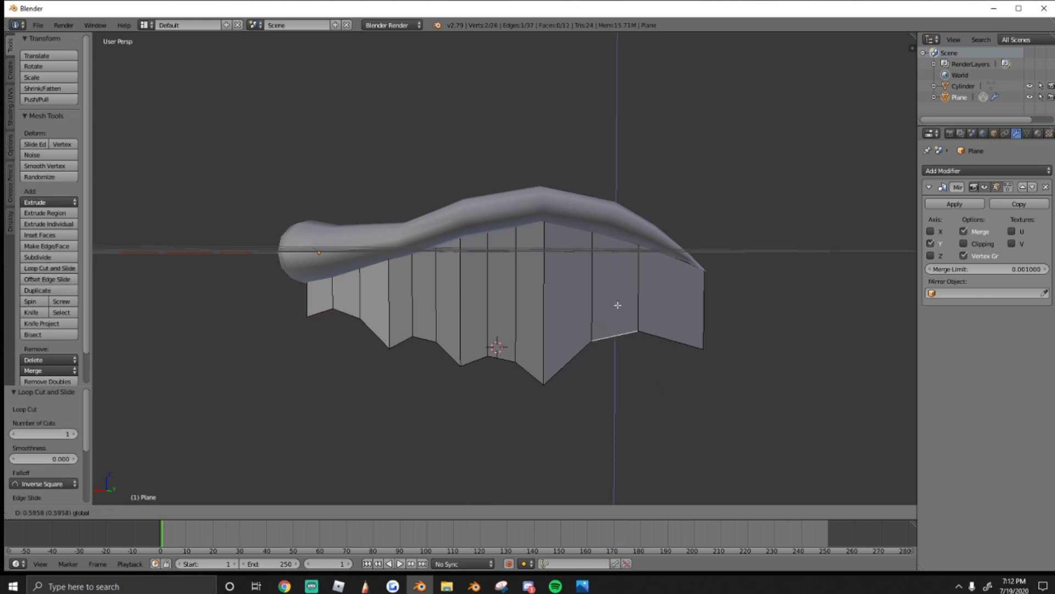
click(618, 306)
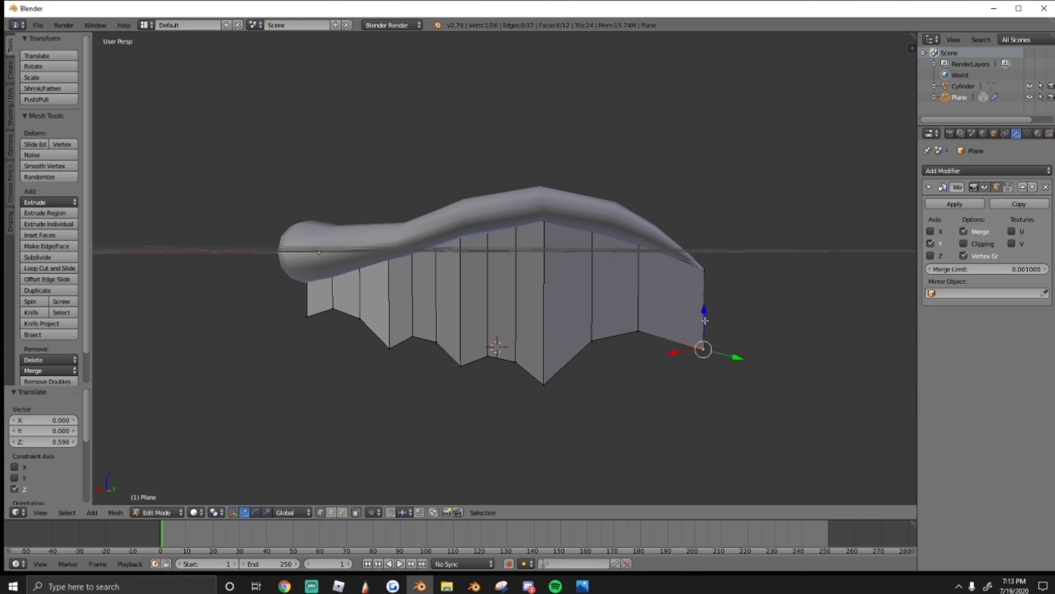
Raise the outer panel's two inner lower vertices about 0.63 and 0.59 units along Z, then settle the tip's lower vertex about 0.35 units lower
drag(705, 320, 642, 284)
right_click(591, 341)
drag(592, 326, 591, 316)
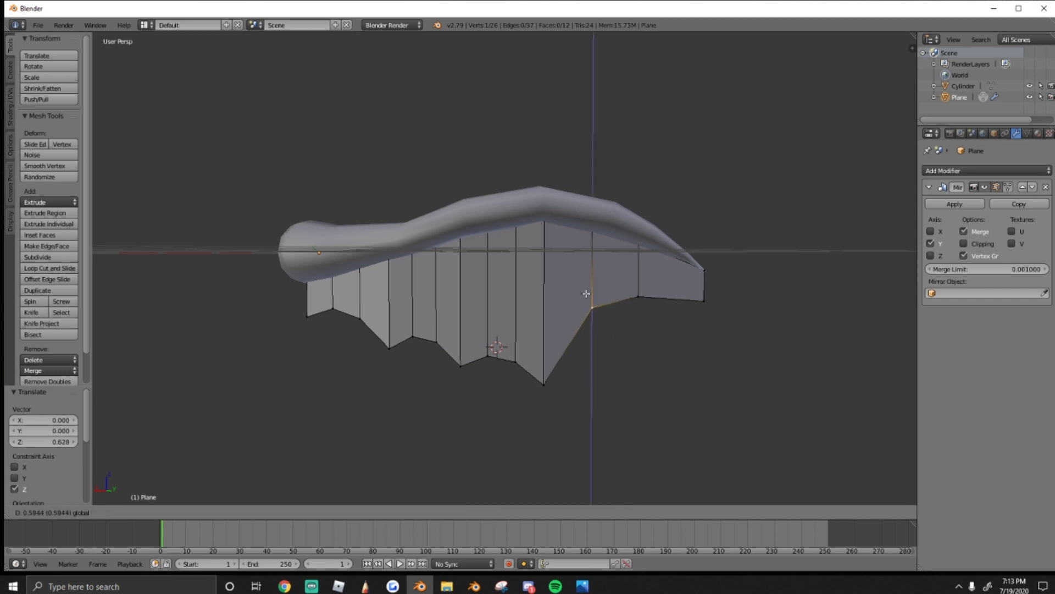
click(586, 294)
key(g)
key(z)
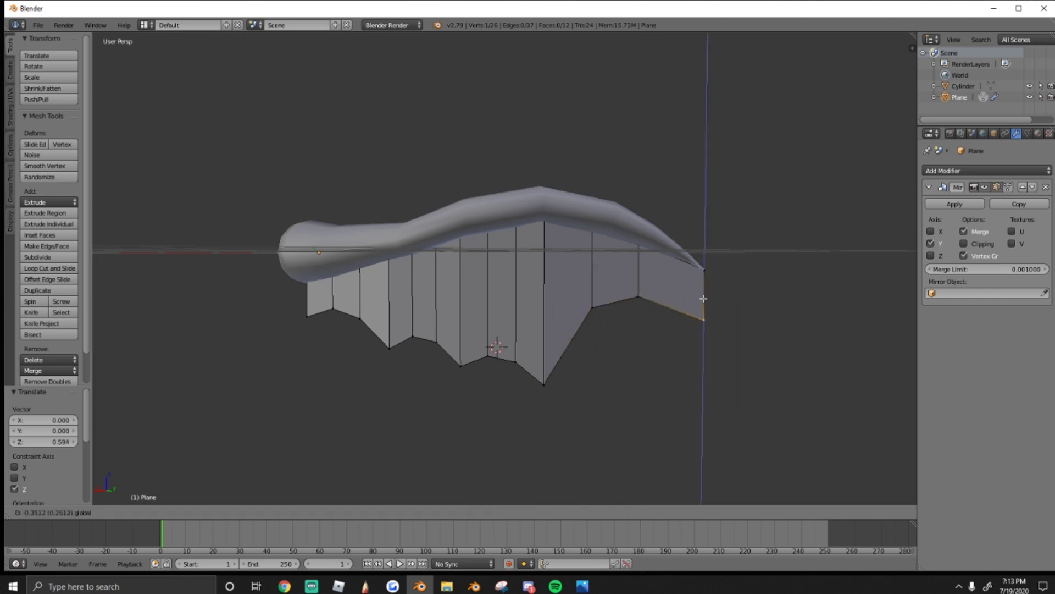
click(703, 298)
Examine the scalloped membrane on both wings from several angles in Object Mode
key(Tab)
key(shift+f)
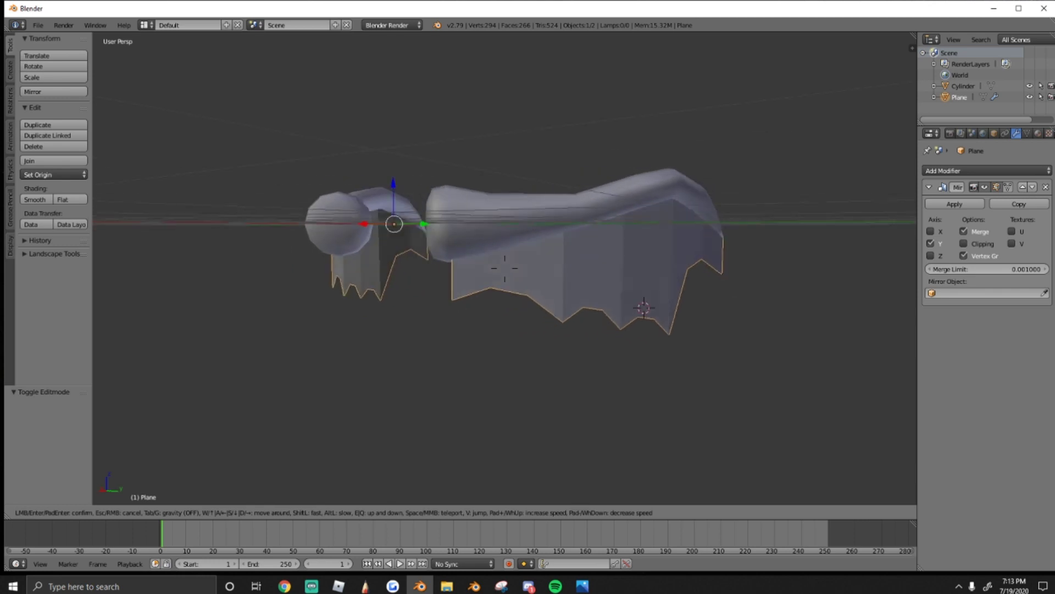
key(d)
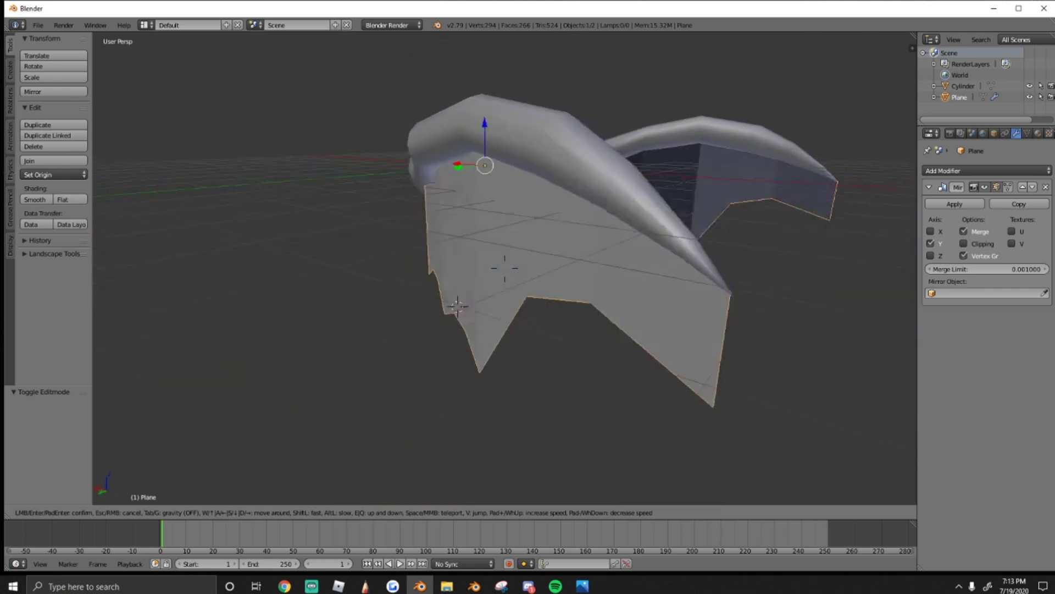
key(a)
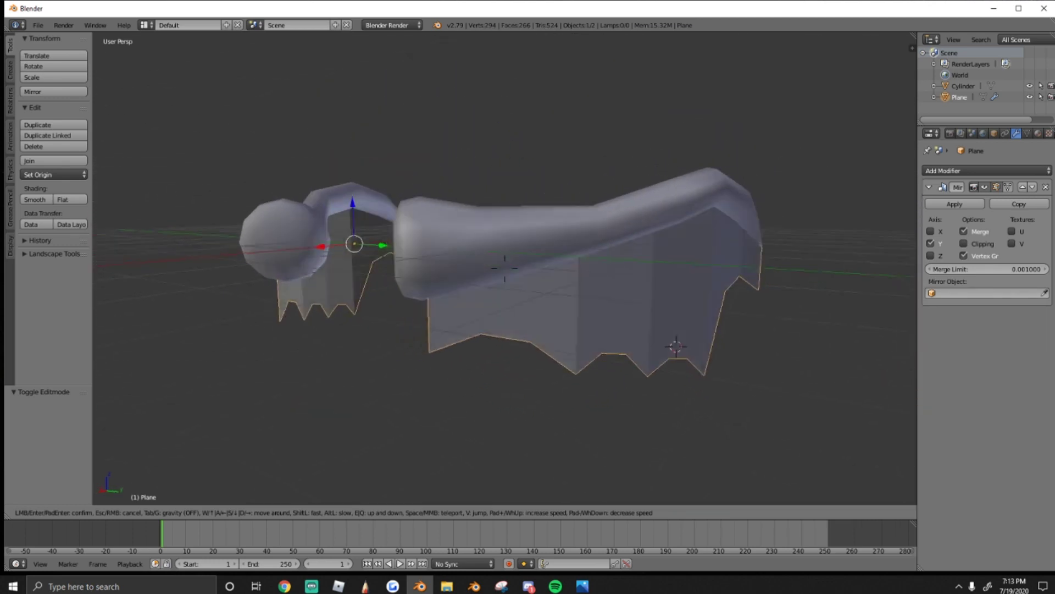
click(504, 268)
key(Tab)
key(Tab)
Select the whole membrane in Edit Mode and add two horizontal loop cuts running along its full length
key(Tab)
key(a)
key(a)
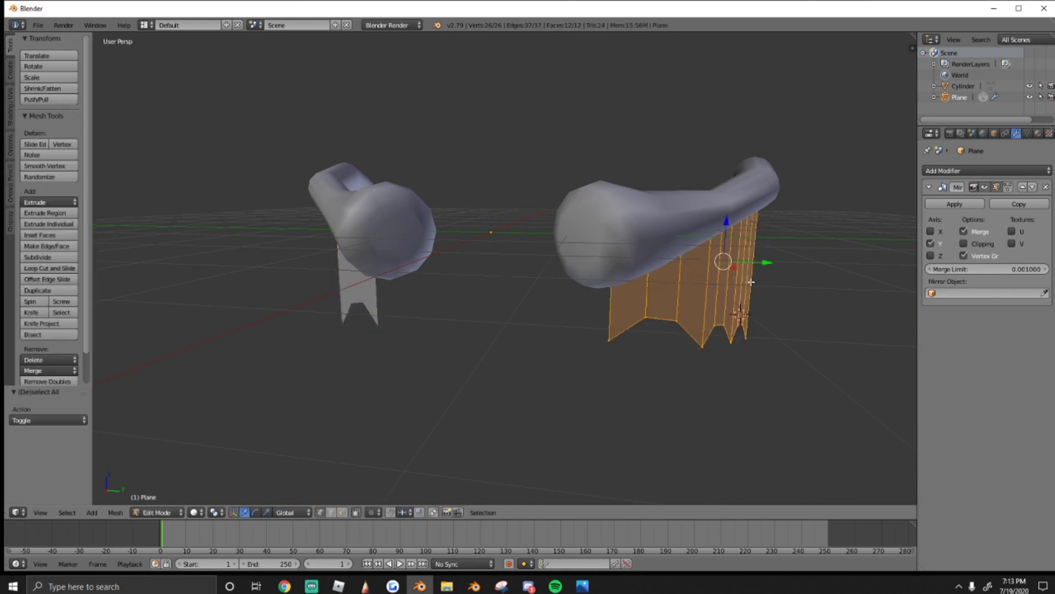
key(shift+f)
key(d)
click(505, 268)
drag(576, 297, 577, 298)
click(34, 268)
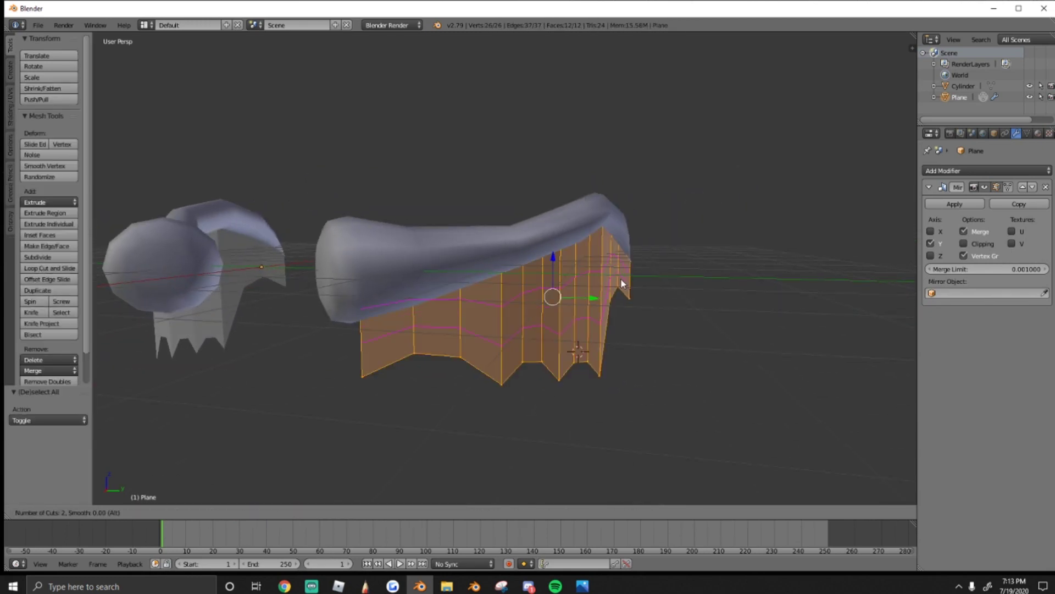
click(621, 279)
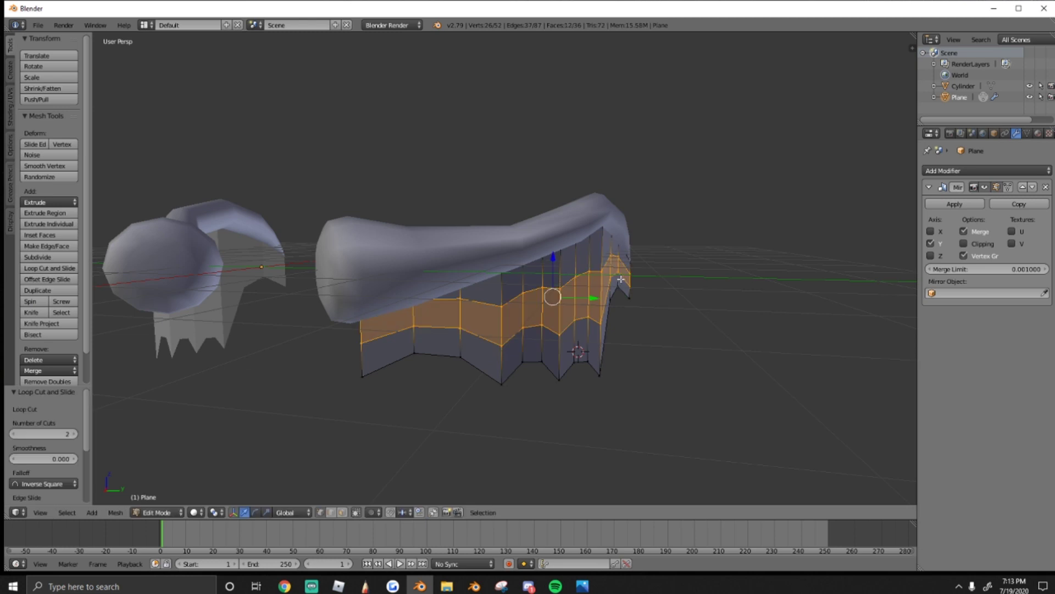
Bow the membrane by shifting its middle band of faces along Y, about 0.066 units and another 0.061 units
click(590, 298)
key(shift+f)
key(w)
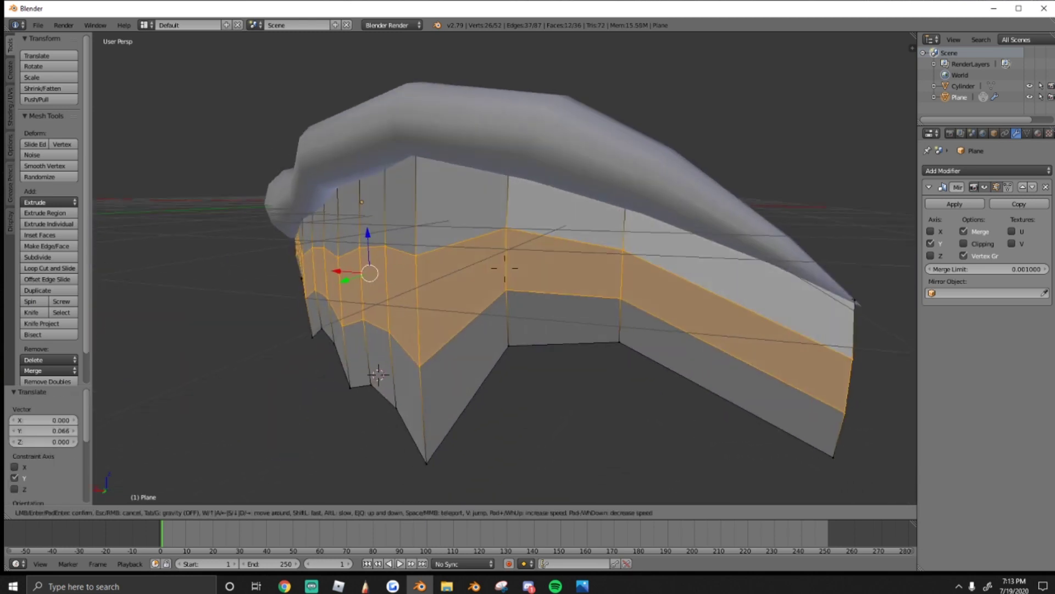
key(s)
key(d)
click(505, 268)
drag(494, 287, 489, 287)
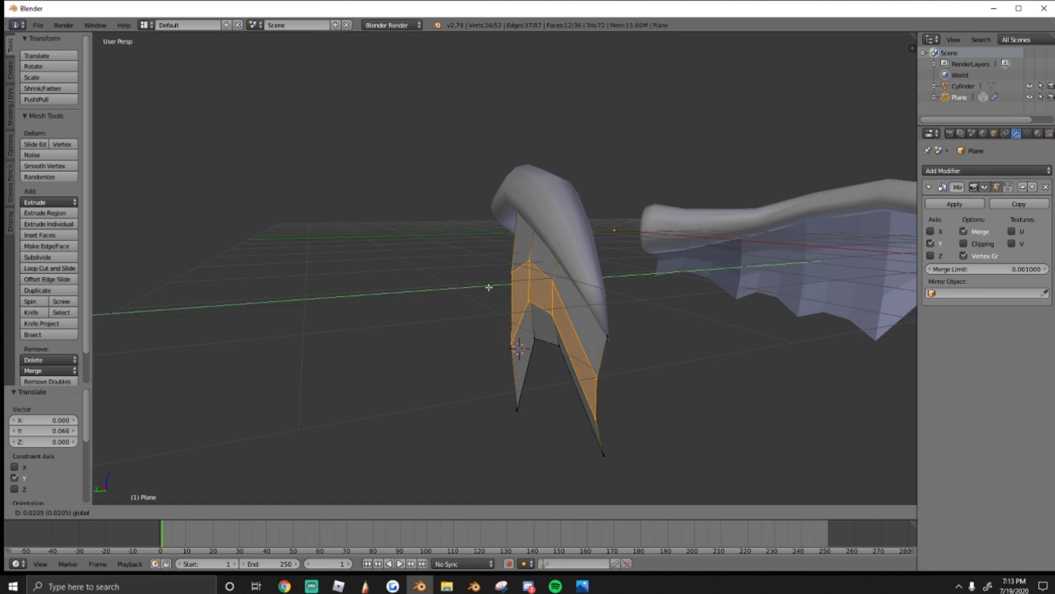
click(485, 286)
Examine the curvature of the bowed membranes from the front and side in Object Mode
key(shift+f)
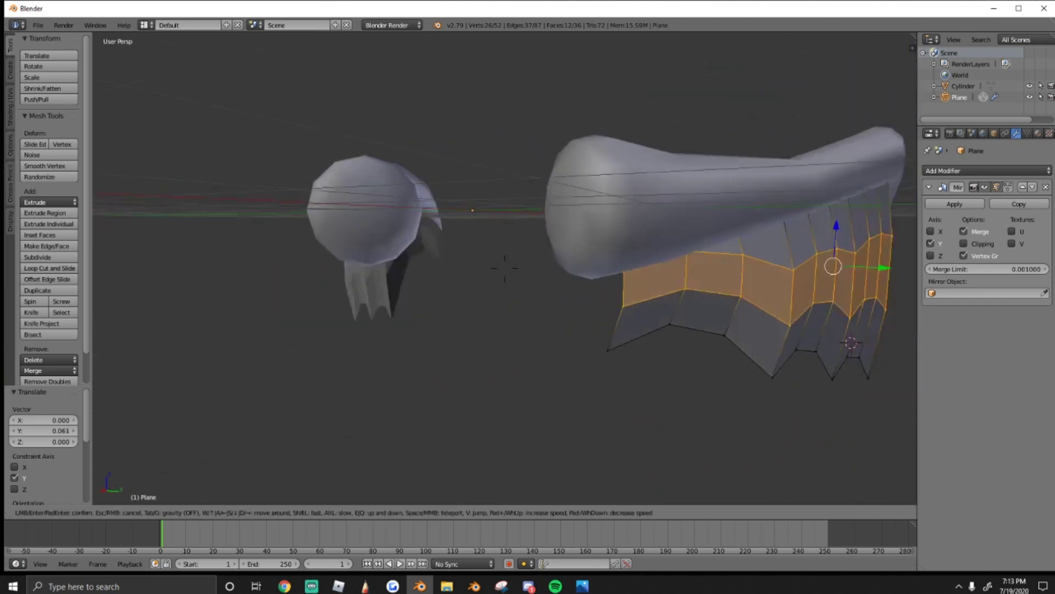
key(a)
click(505, 269)
key(Tab)
key(shift+f)
key(a)
key(d)
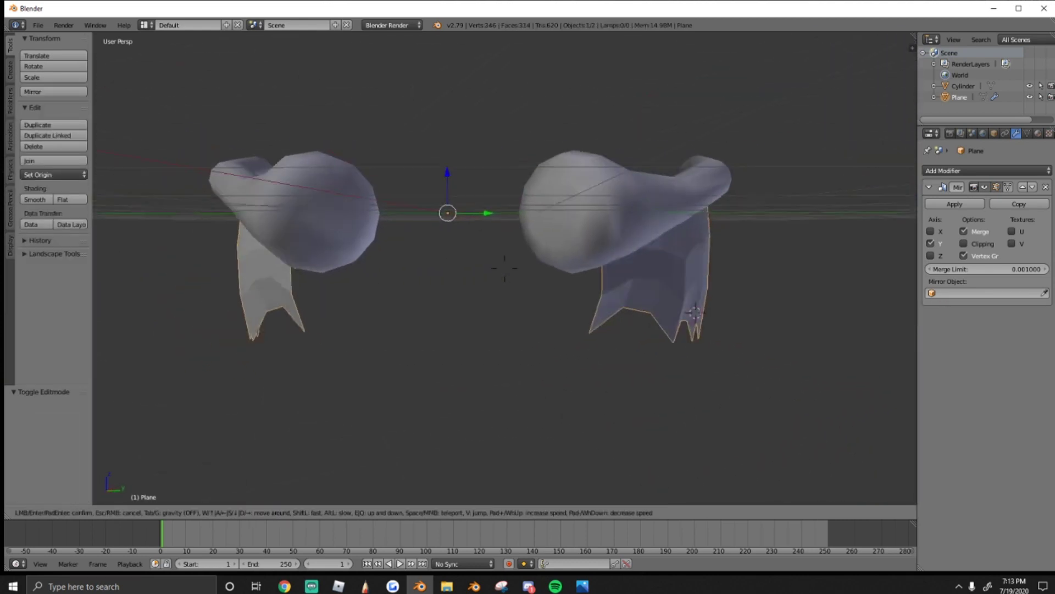
Select the whole membrane and apply smooth shading to its faces
key(Tab)
key(a)
key(a)
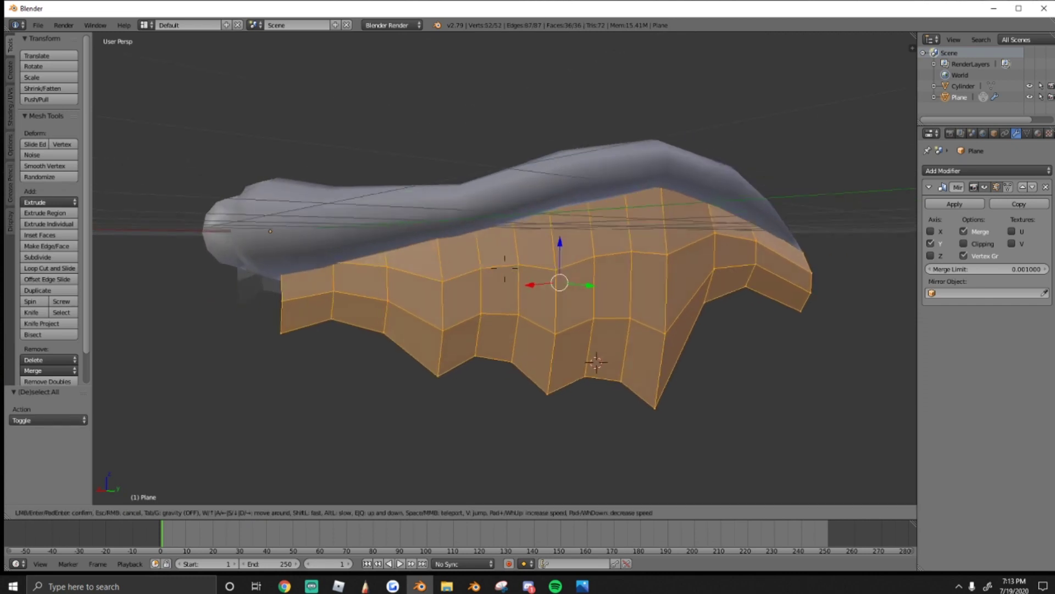
click(504, 268)
click(11, 107)
key(Tab)
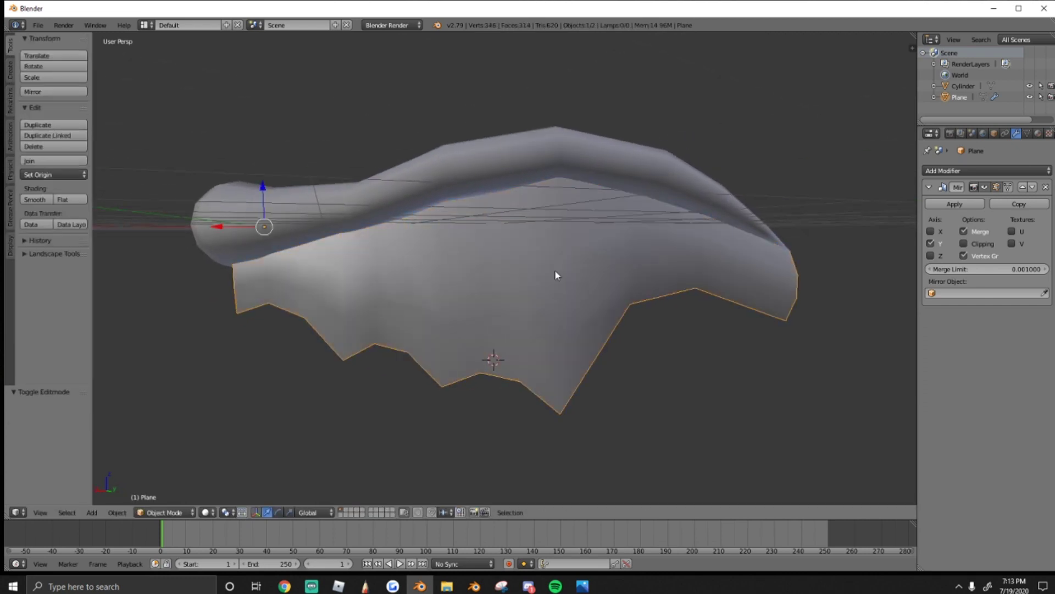
Enable Auto Smooth with a 30° angle for the membrane mesh
key(shift+f)
click(505, 268)
key(Tab)
key(Tab)
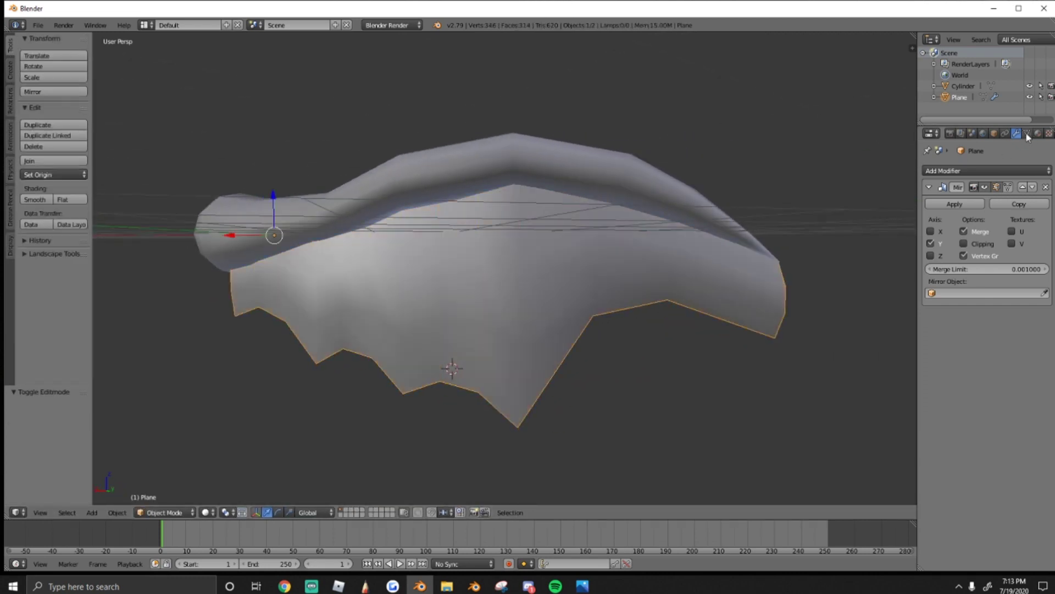
click(1027, 133)
Mark the three vertical edge loops running to the membrane's lower points as sharp
key(Tab)
alt+right_click(525, 291)
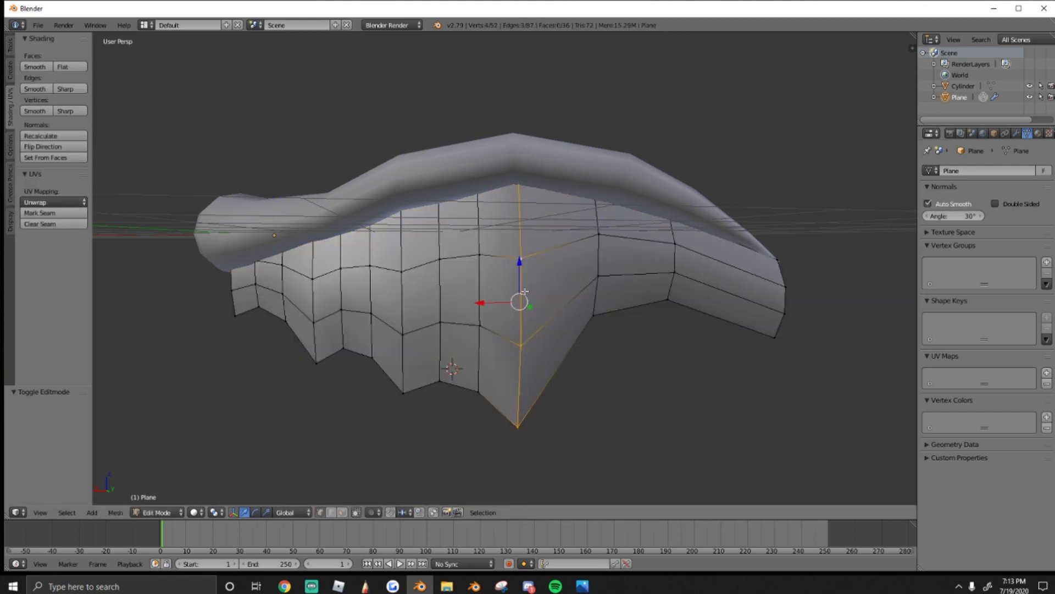
alt+shift+right_click(409, 312)
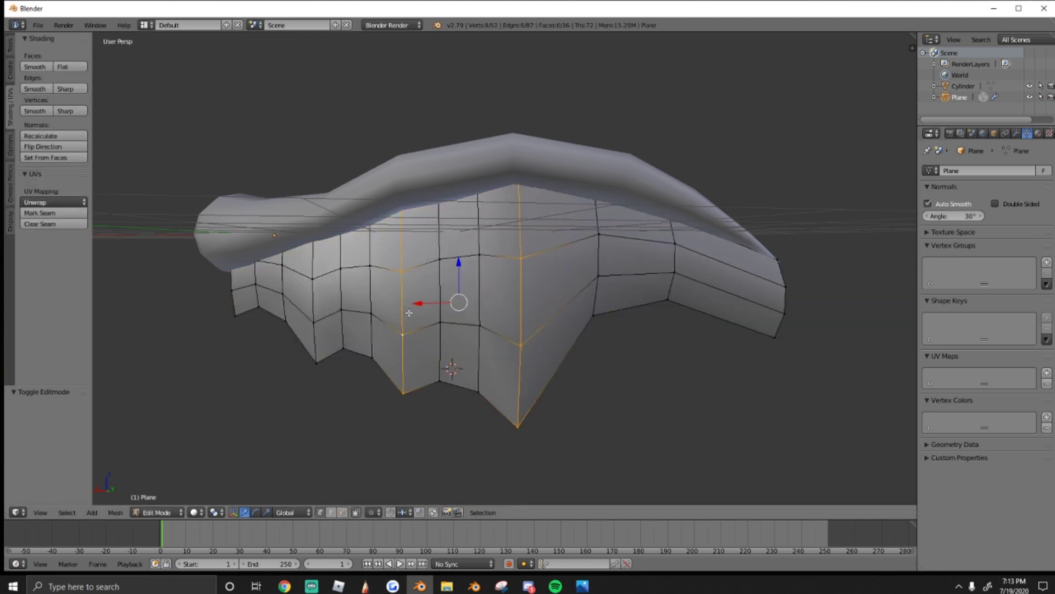
alt+shift+right_click(314, 301)
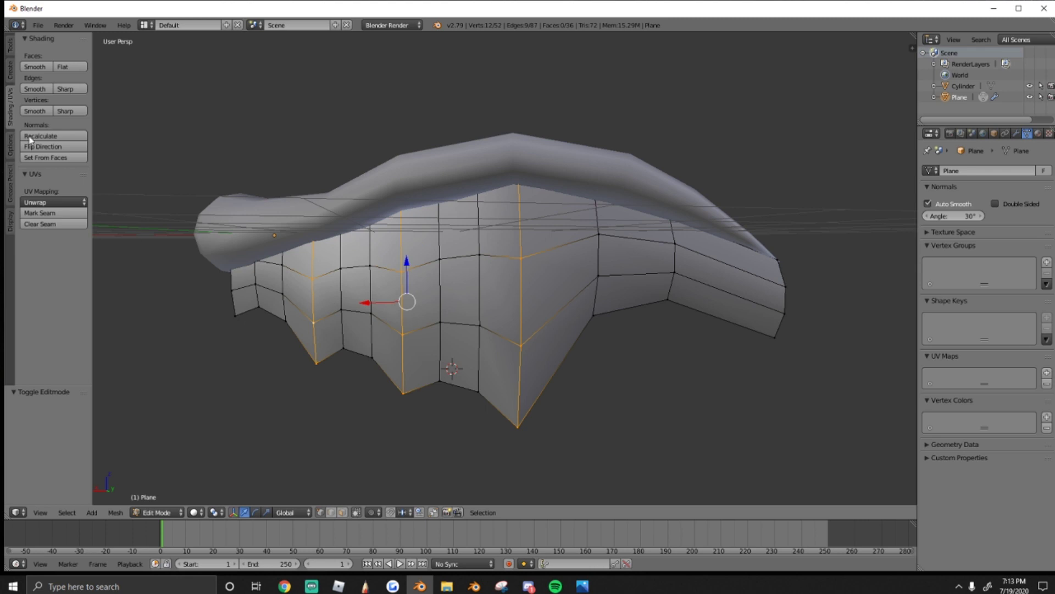
click(69, 89)
key(Tab)
key(shift+f)
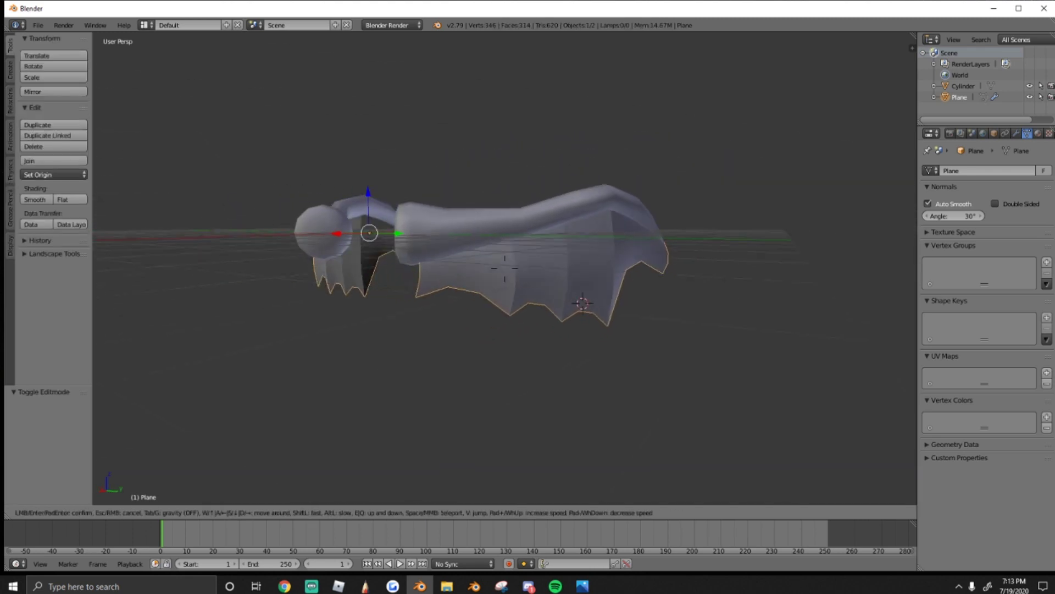
click(567, 274)
Mark the outer panel's two vertical edge loops near the wing tip as sharp
key(Tab)
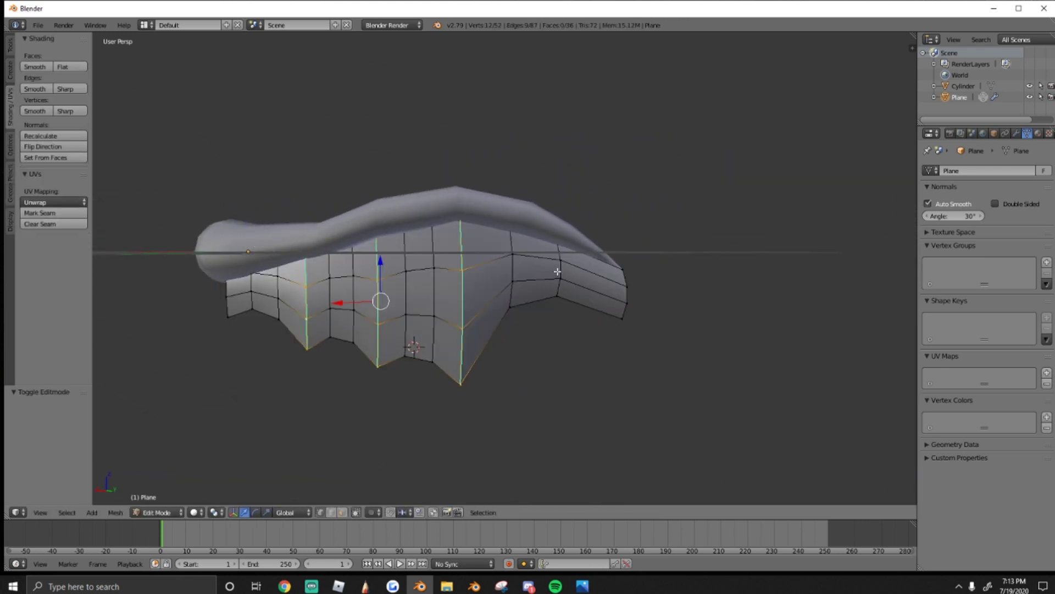
alt+right_click(557, 271)
alt+right_click(511, 263)
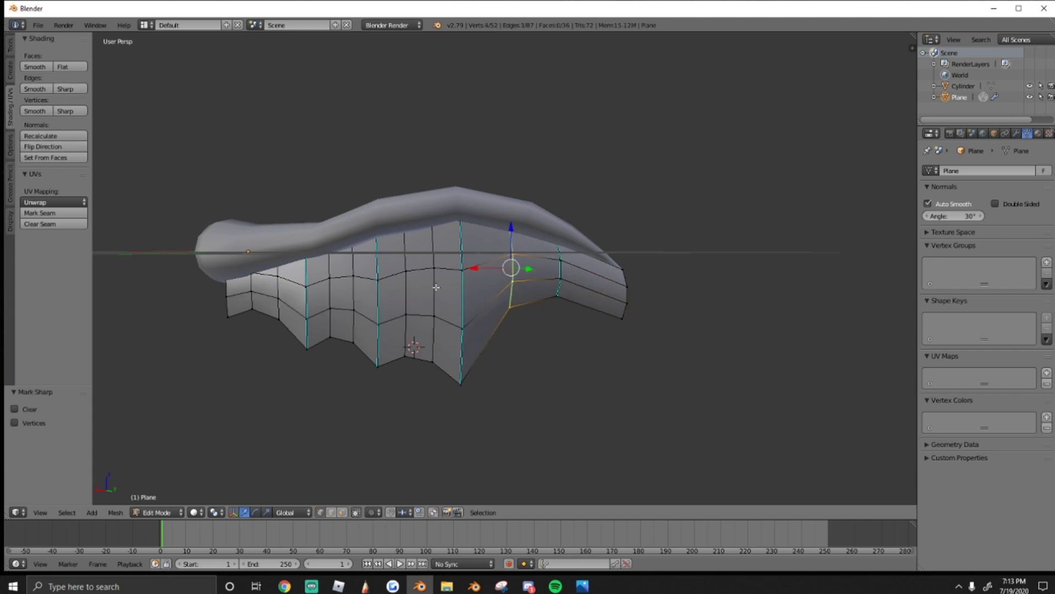
Examine the membrane's sharp folds on both wings from several angles, checking the base panel's edge loop
key(Tab)
key(shift+f)
key(a)
click(504, 268)
key(Tab)
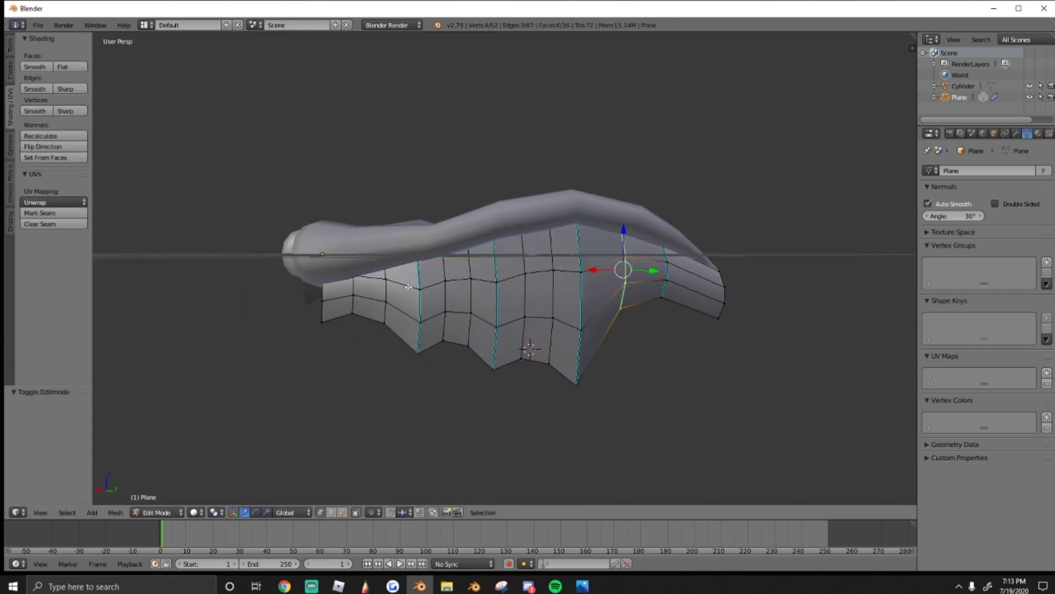
alt+right_click(352, 285)
key(Tab)
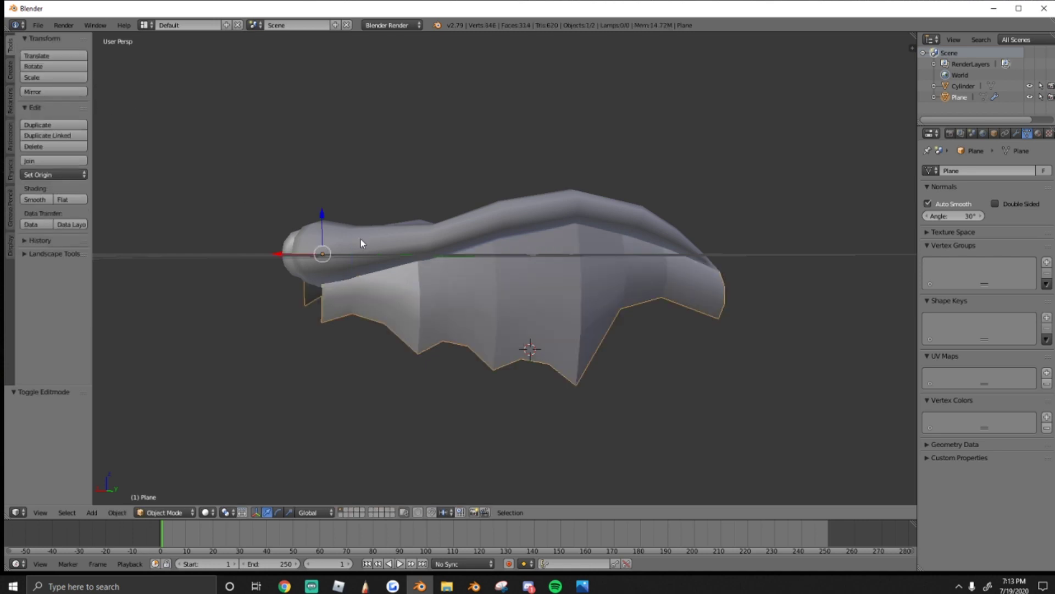
key(shift+f)
key(d)
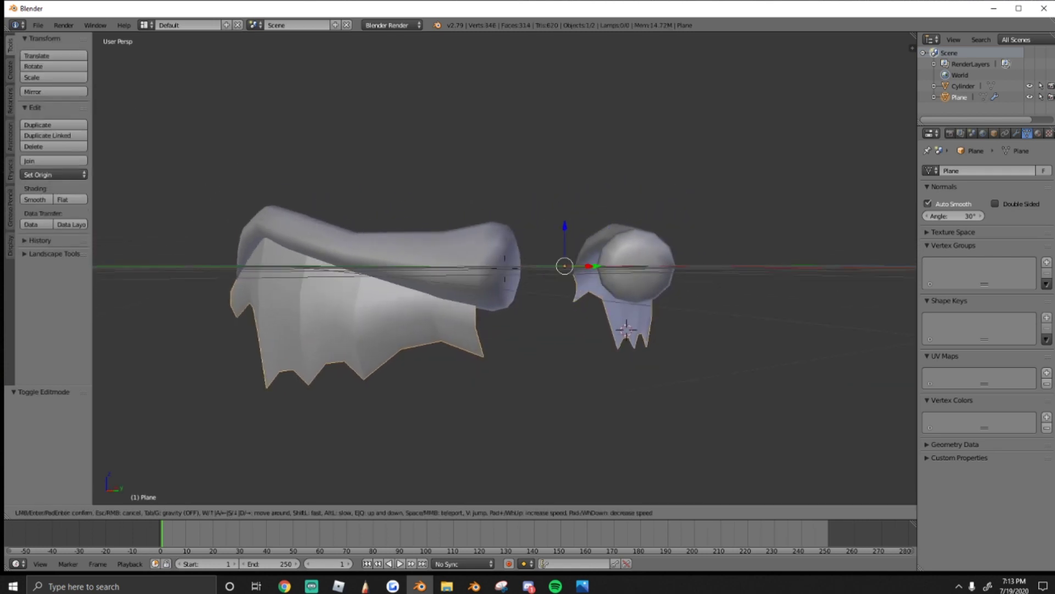
click(504, 268)
Apply the membrane's Mirror modifier and add a Solidify modifier
click(1016, 134)
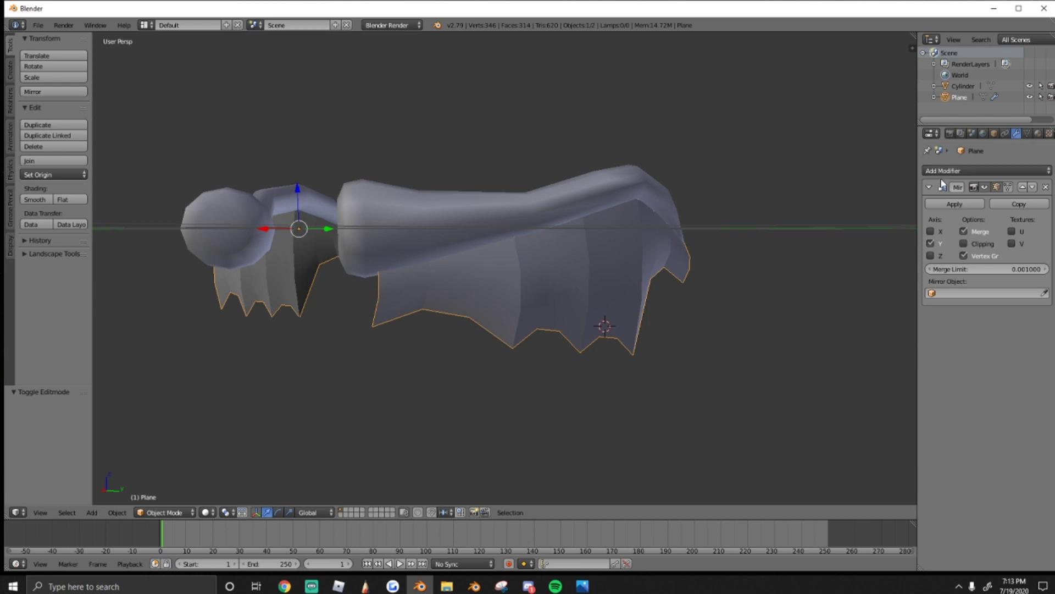
click(981, 202)
click(935, 171)
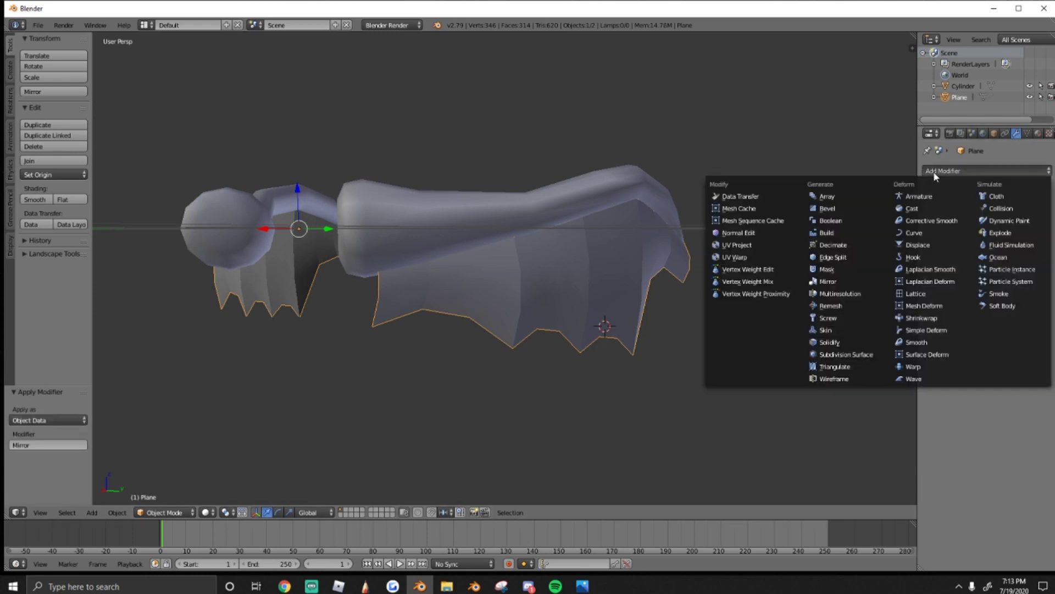
click(838, 342)
Set the Solidify thickness of the membrane to 0.0890
key(shift+f)
key(w)
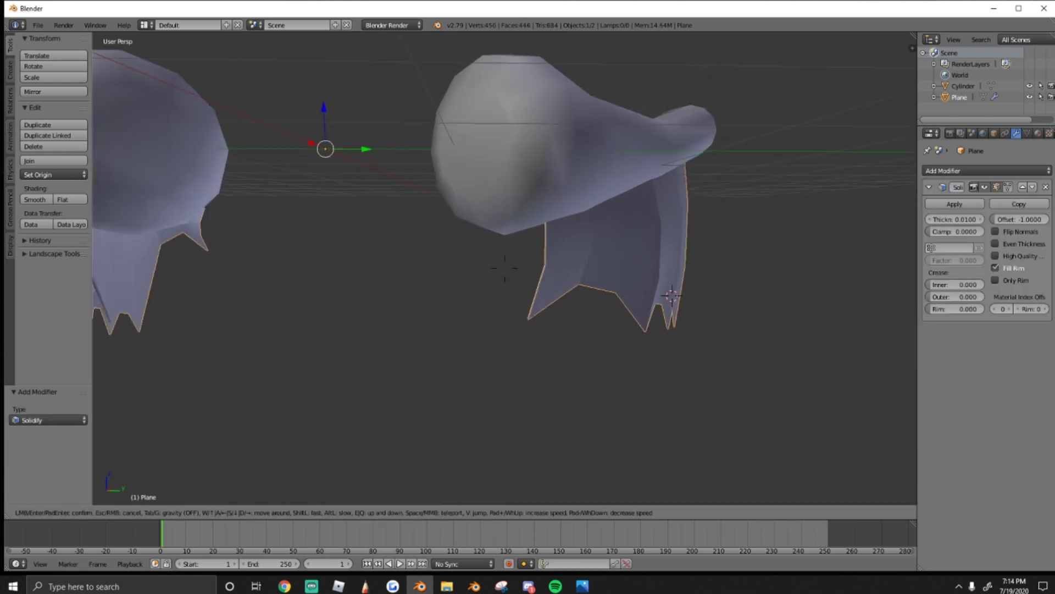
click(522, 274)
key(shift+f)
key(a)
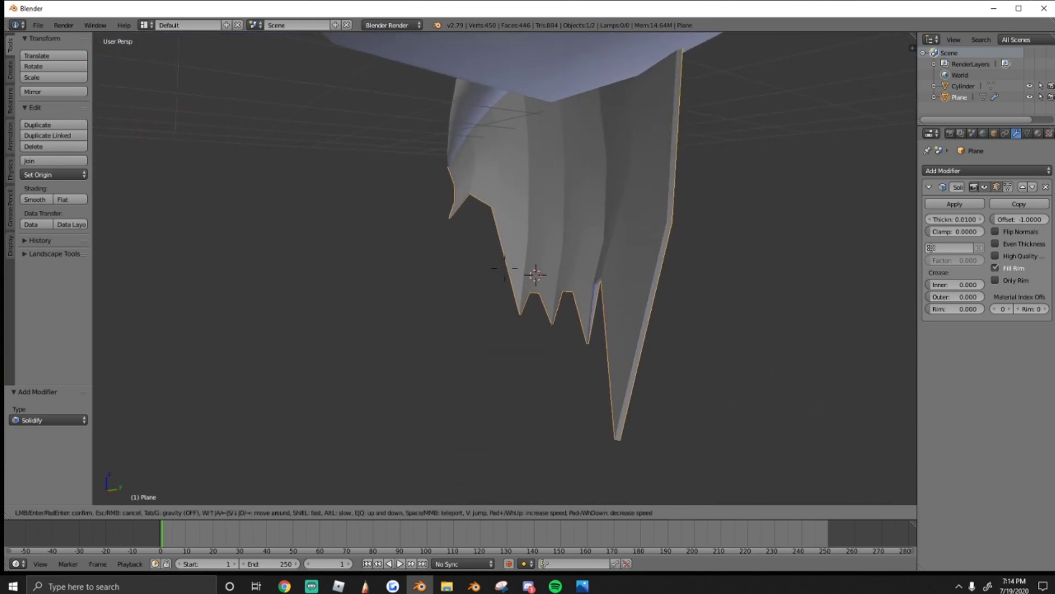
key(d)
click(504, 268)
drag(955, 219, 973, 219)
Examine the thickened membrane's rims and folds on both wings from several angles, close up and from a distance
key(shift+f)
key(s)
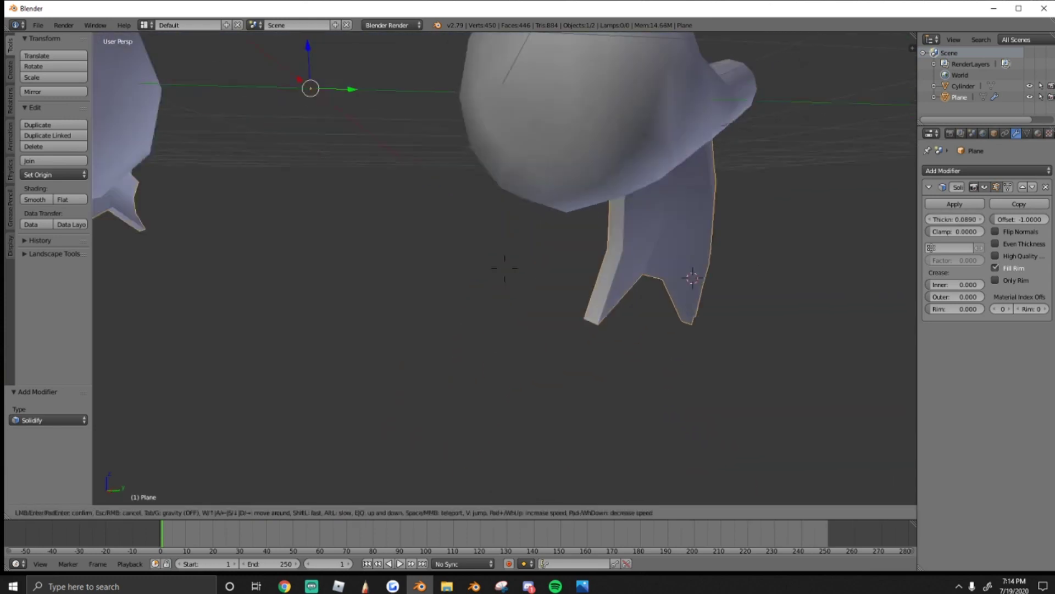
key(d)
key(w)
key(w)
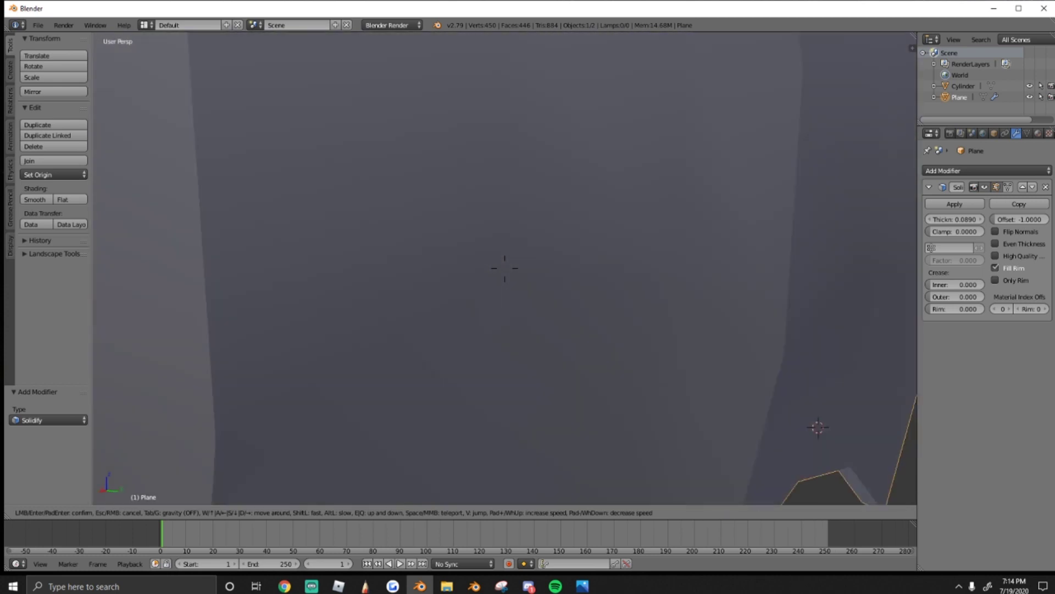
key(s)
key(d)
key(a)
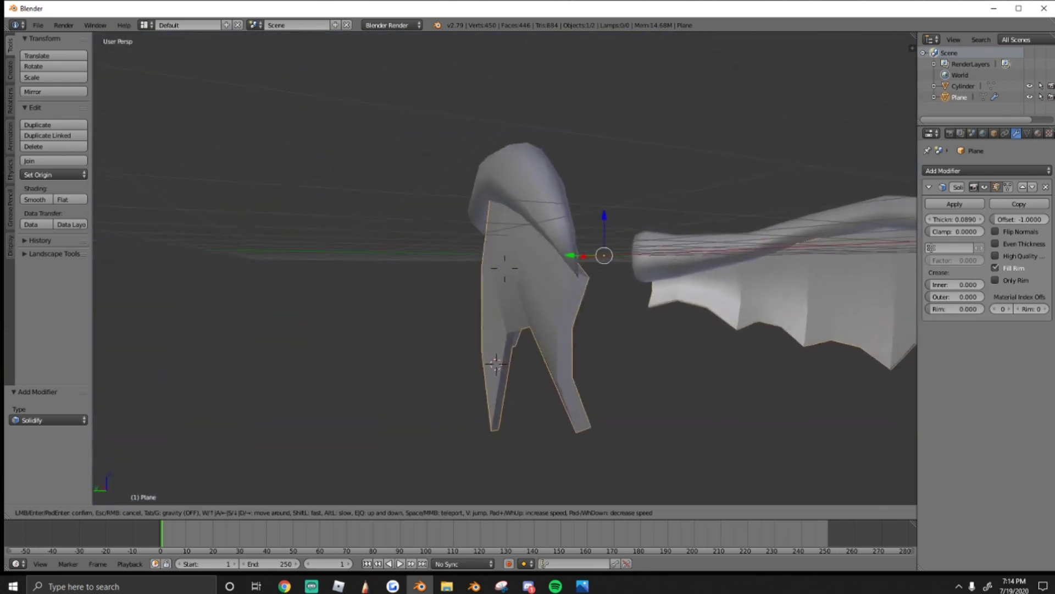
key(d)
key(w)
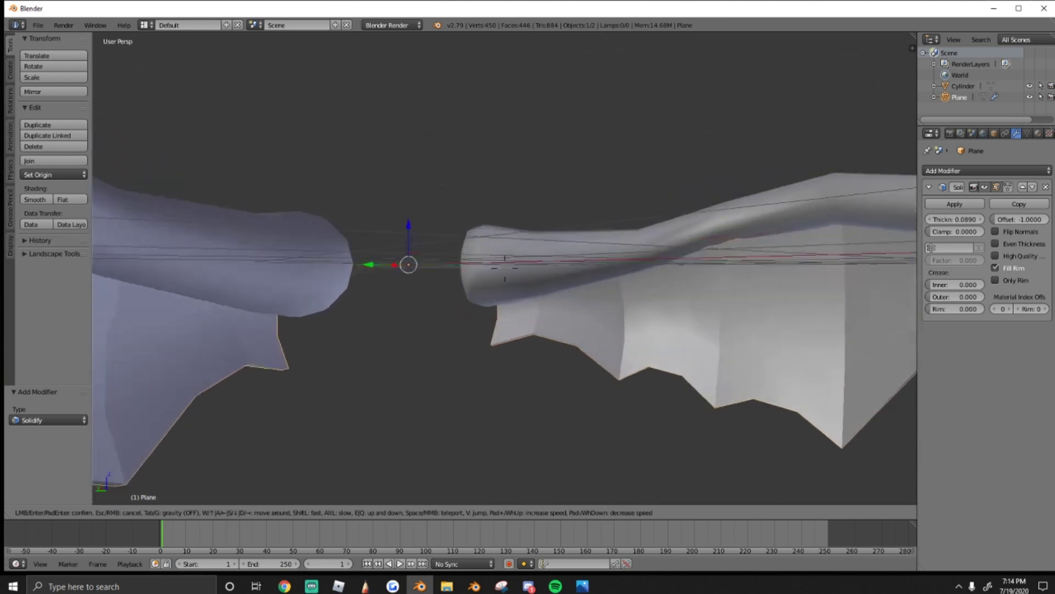
key(a)
key(d)
key(s)
click(505, 268)
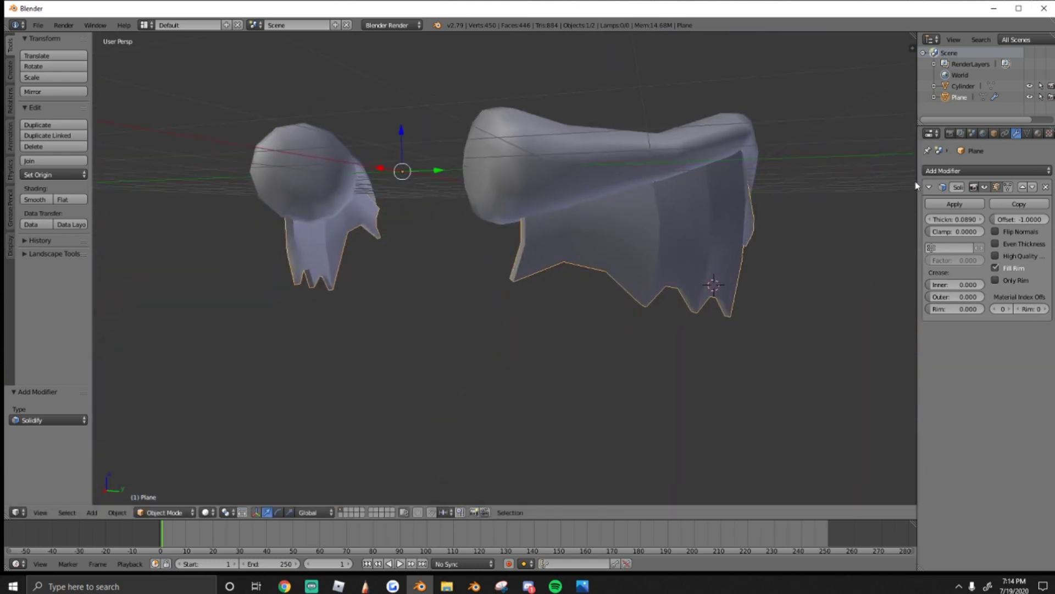
Apply the membrane's Solidify modifier
click(957, 203)
key(shift+f)
key(w)
click(505, 268)
Select both the limbs and the membrane and join them into a single object
key(a)
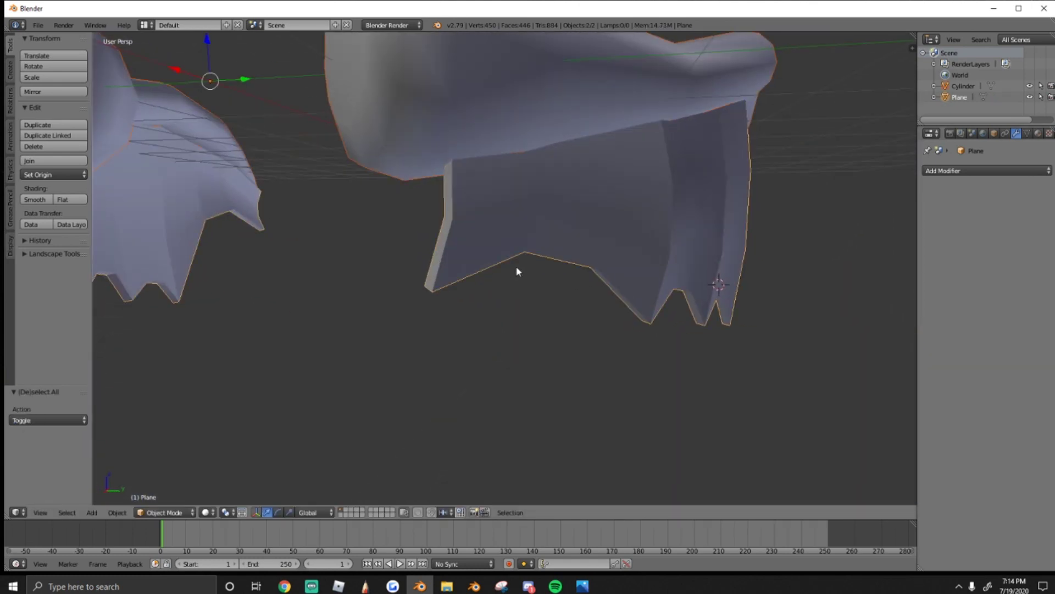
key(shift+f)
key(s)
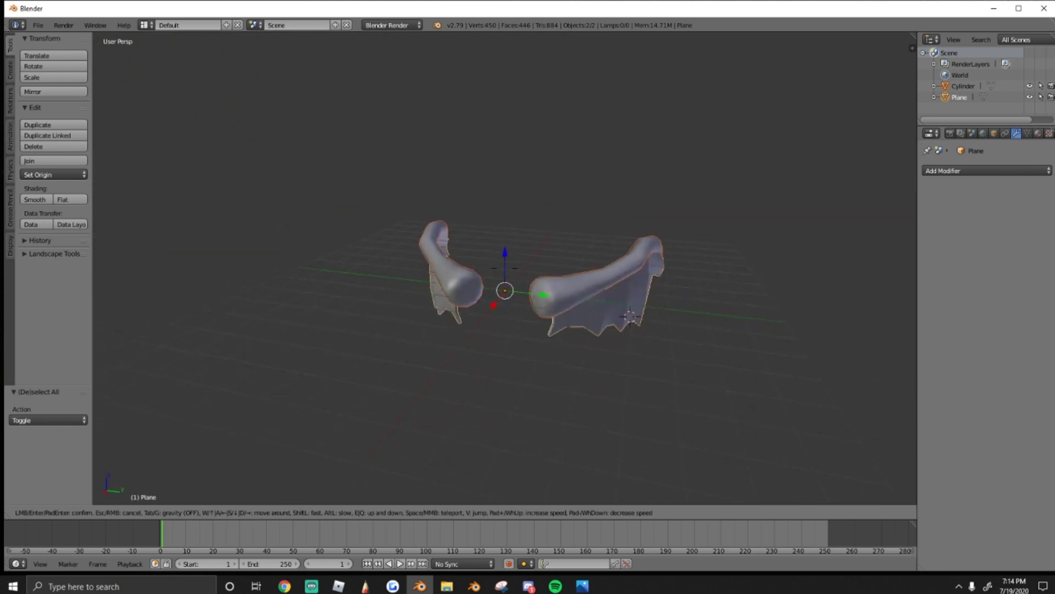
click(506, 273)
right_click(507, 273)
key(ctrl+j)
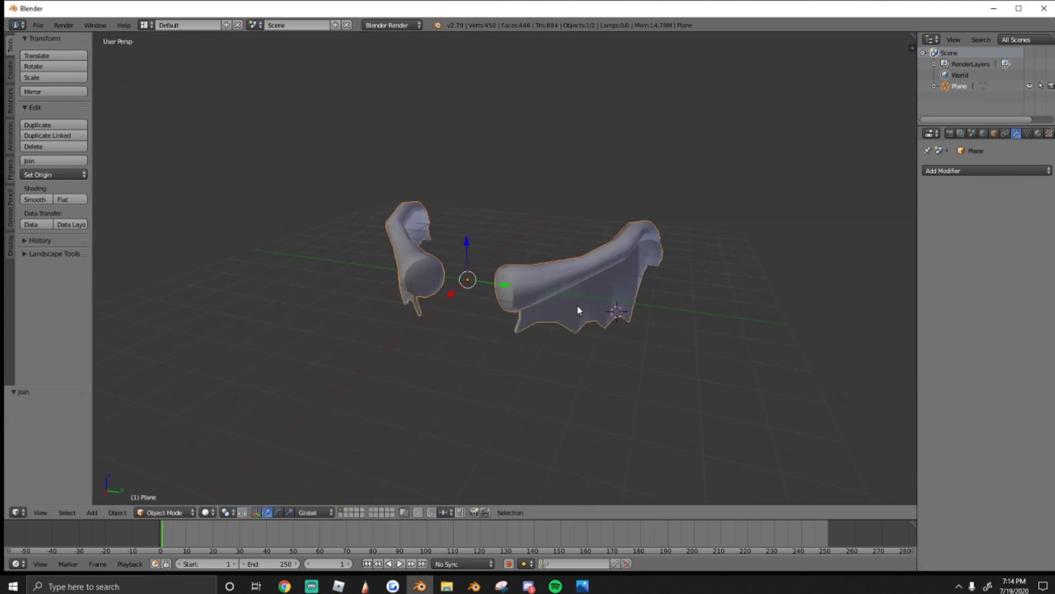
Examine the joined wing object from the side and the front
key(shift+f)
key(d)
key(w)
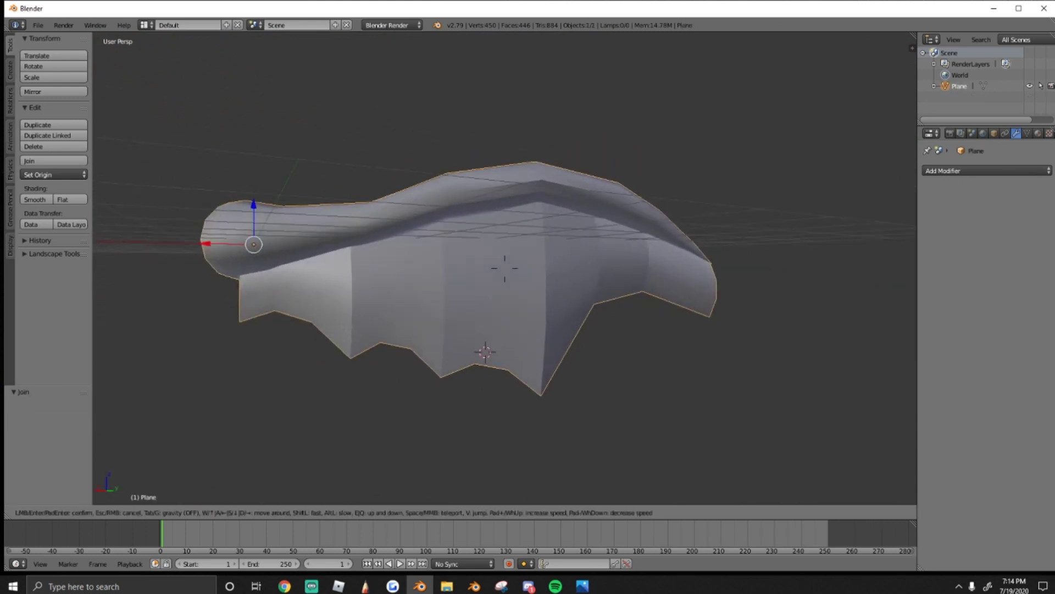
key(a)
key(s)
click(523, 275)
key(a)
key(a)
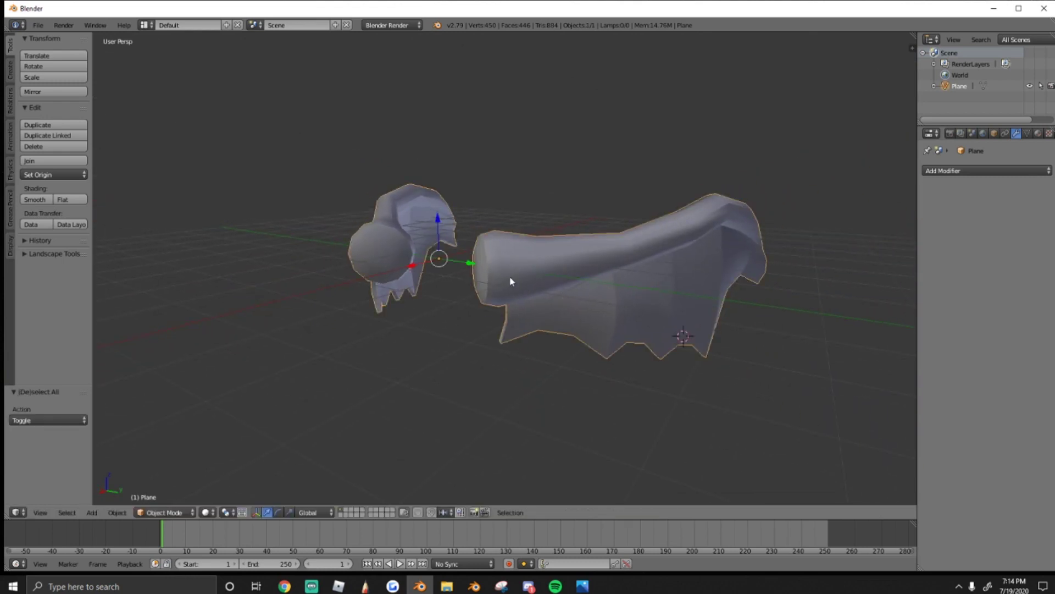
Try raising the joined wings about 0.572 along the Z axis, and undo the move
key(shift+f)
key(a)
click(508, 271)
drag(511, 258, 506, 228)
click(506, 229)
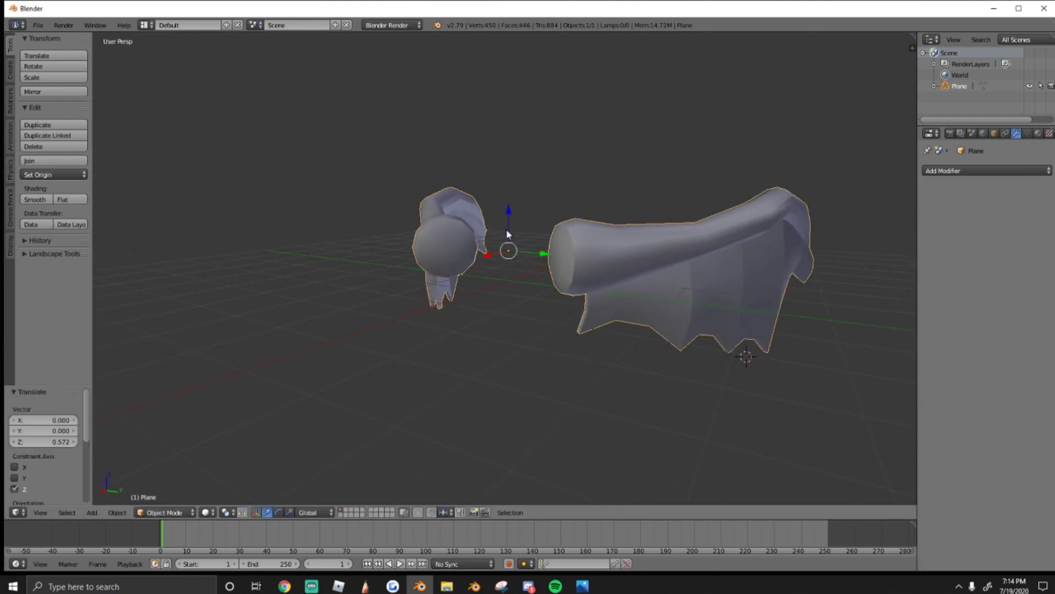
key(ctrl+z)
key(ctrl+z)
key(ctrl+z)
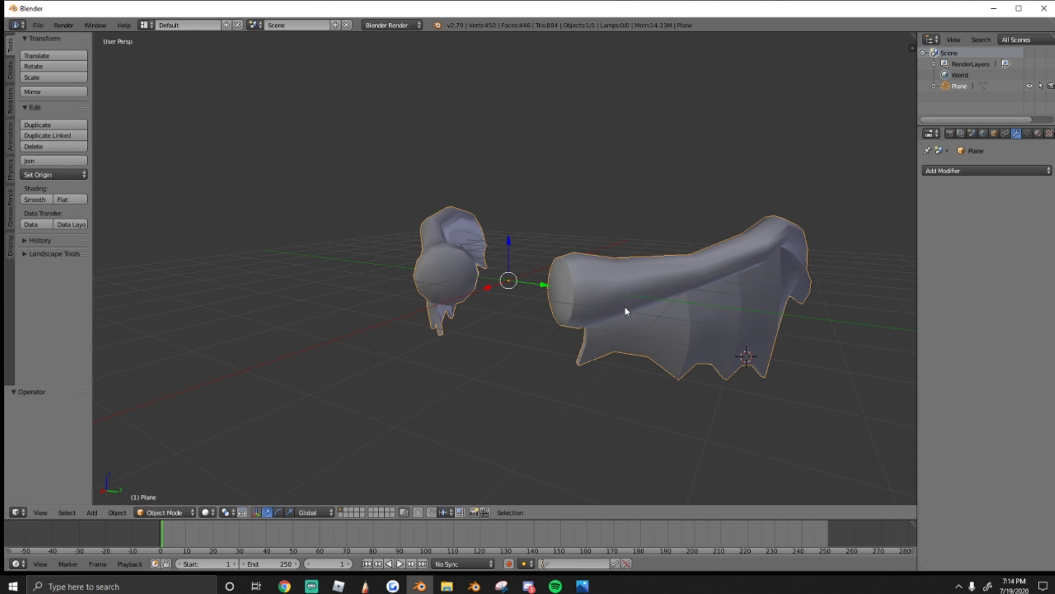
Inspect the finished wings from below and from the side, leaving the wing object selected
key(shift+f)
click(504, 269)
key(a)
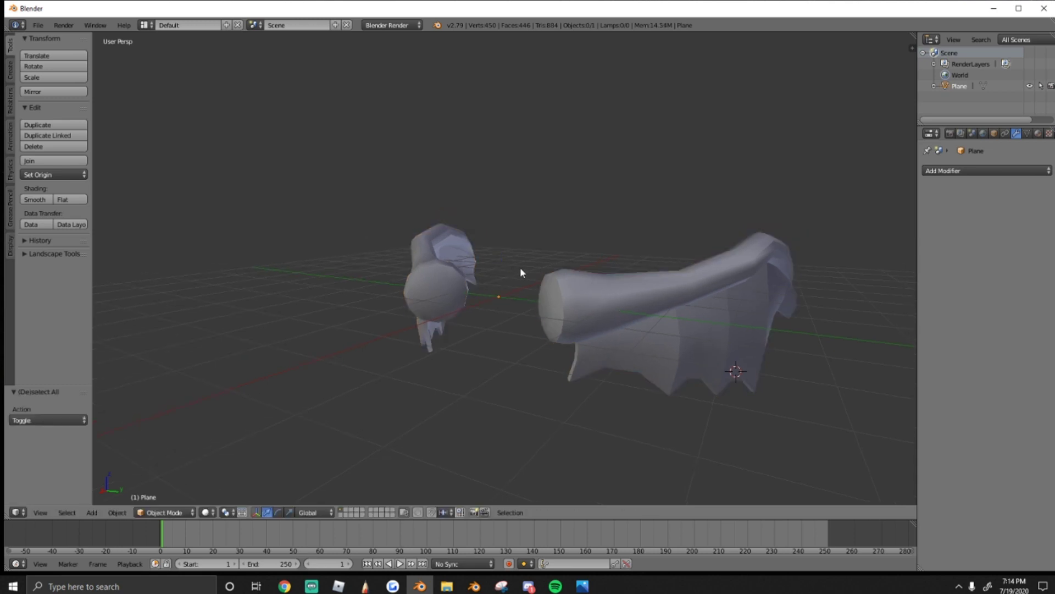
key(a)
key(shift+f)
key(d)
key(q)
click(505, 268)
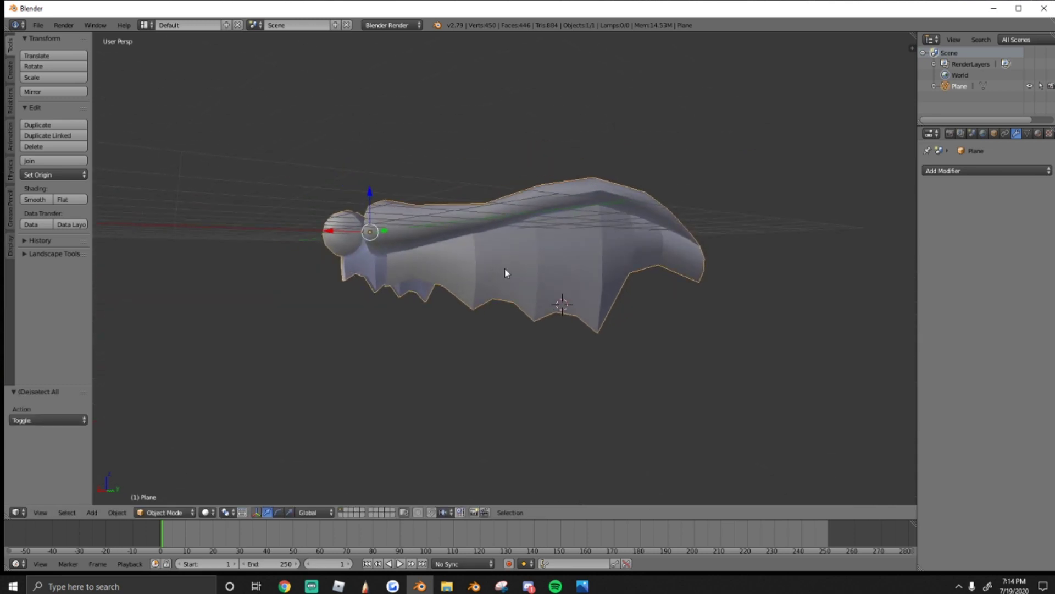
key(a)
key(shift+f)
click(507, 273)
key(a)
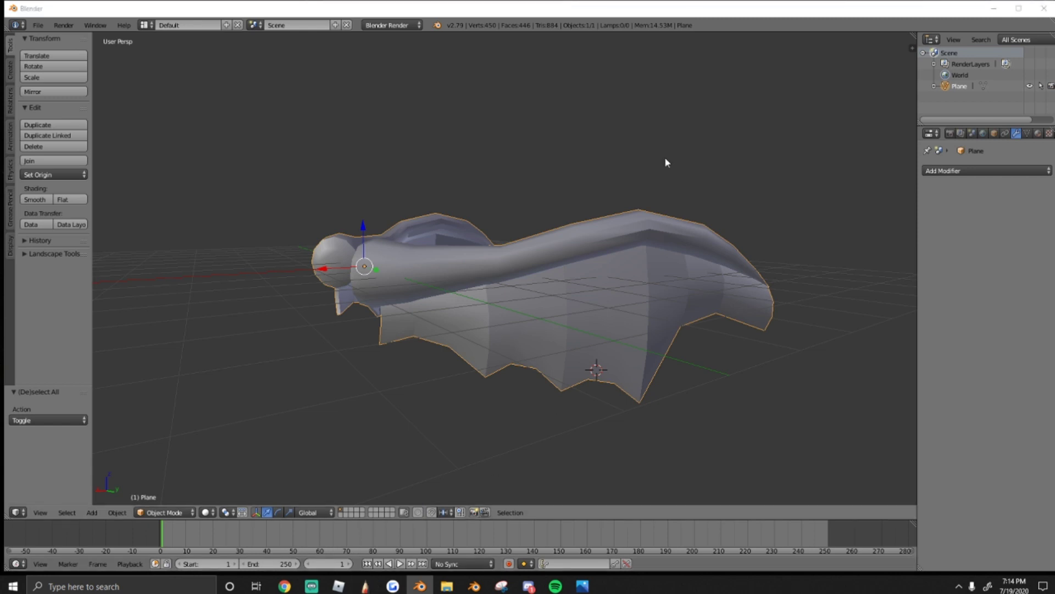
Switch to Autodesk SketchBook and set the canvas size to 256 by 256 pixels
key(alt+Tab)
click(49, 18)
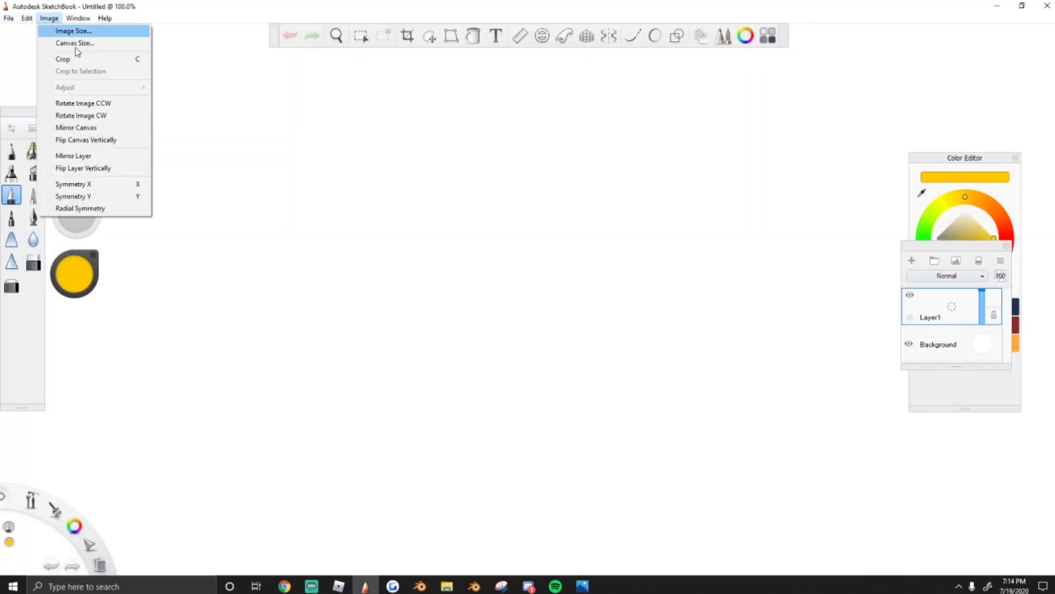
click(77, 43)
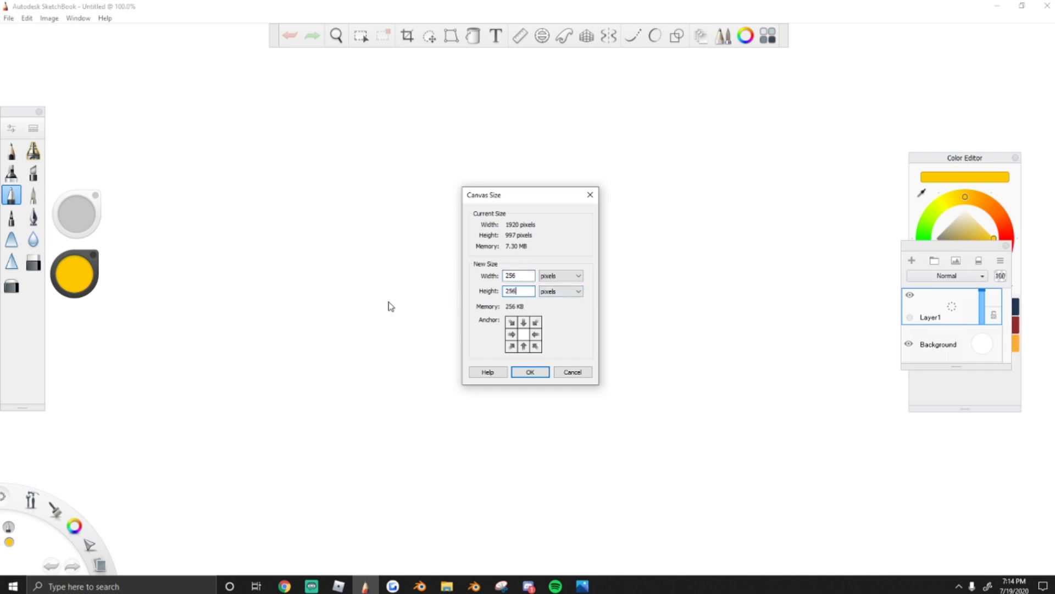
key(Return)
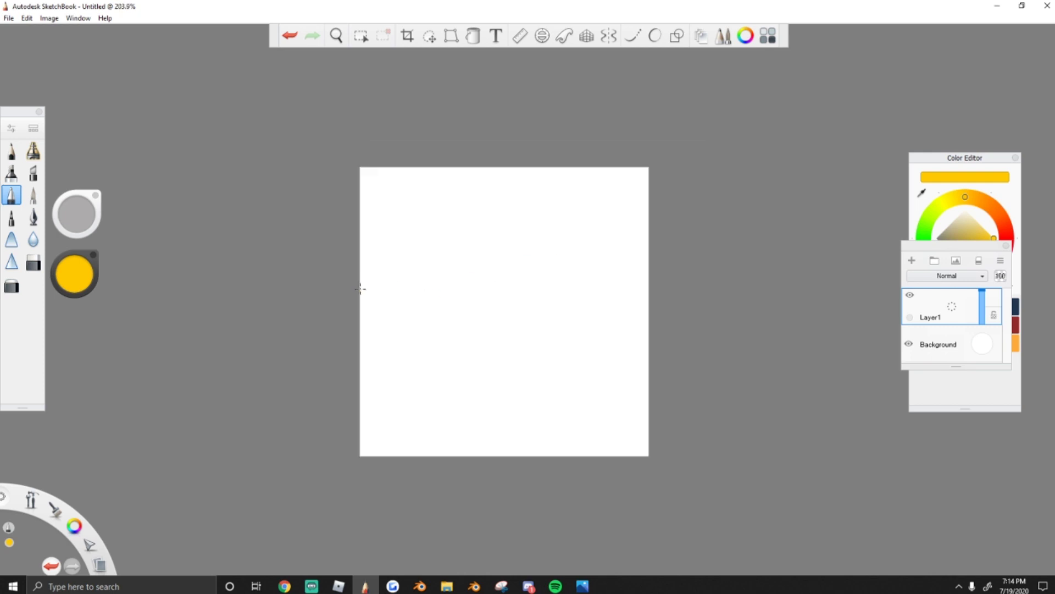
Fill Layer1 with a horizontal linear gradient and darken its right end toward a blackish blue
click(474, 38)
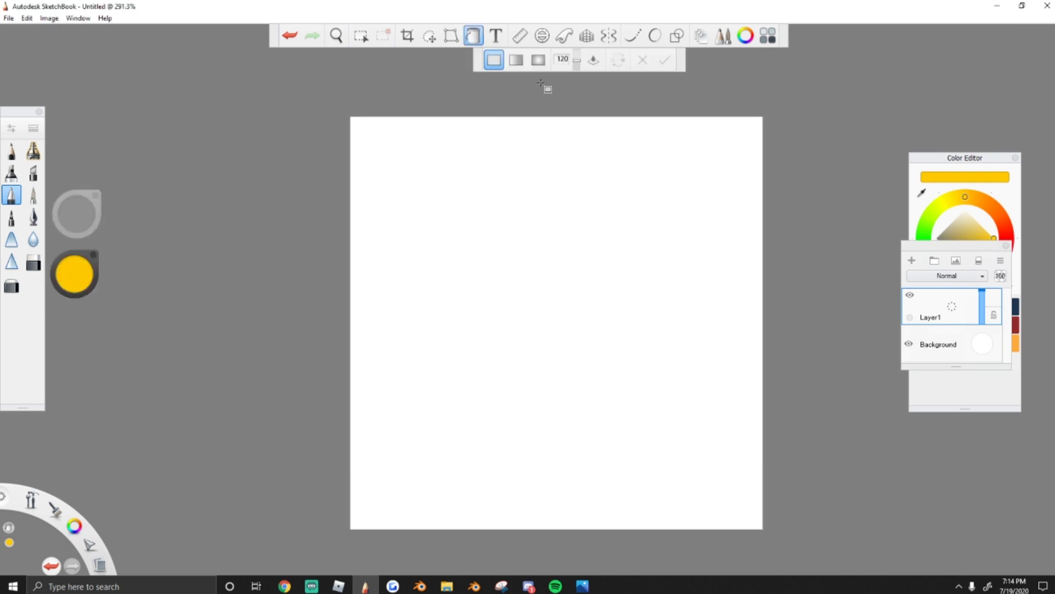
click(547, 223)
click(557, 199)
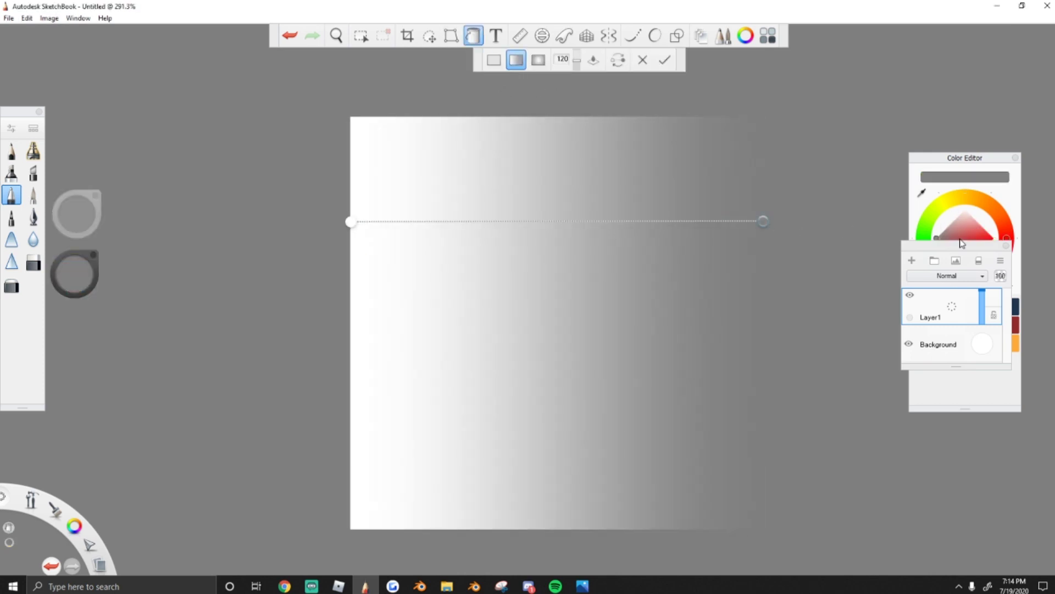
mouse_move(962, 244)
mouse_down()
mouse_move(961, 265)
mouse_move(953, 255)
mouse_up()
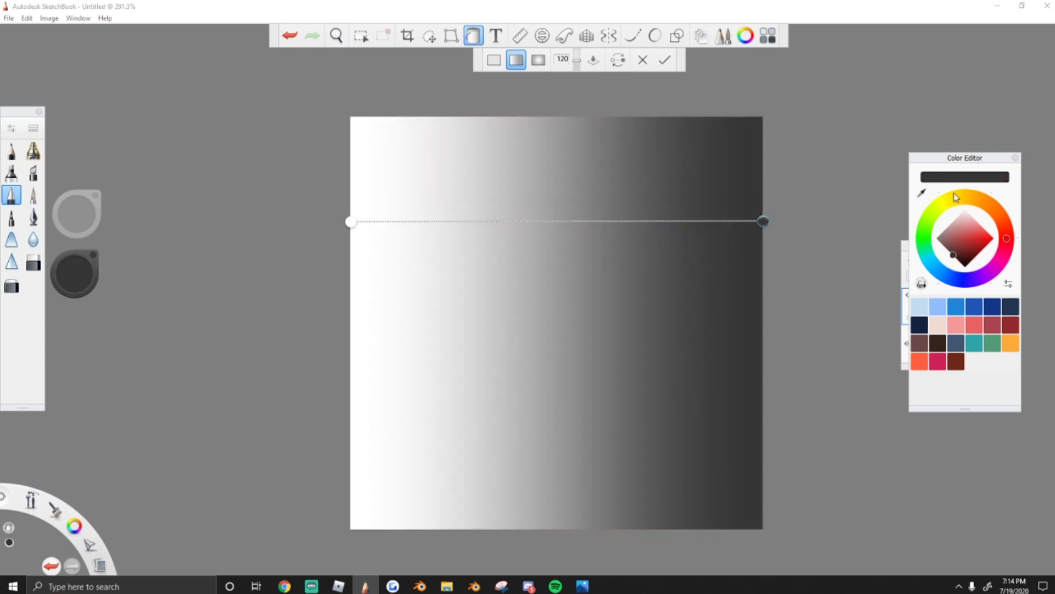
mouse_move(956, 195)
mouse_down()
mouse_move(969, 196)
mouse_move(961, 298)
mouse_up()
drag(962, 260, 956, 273)
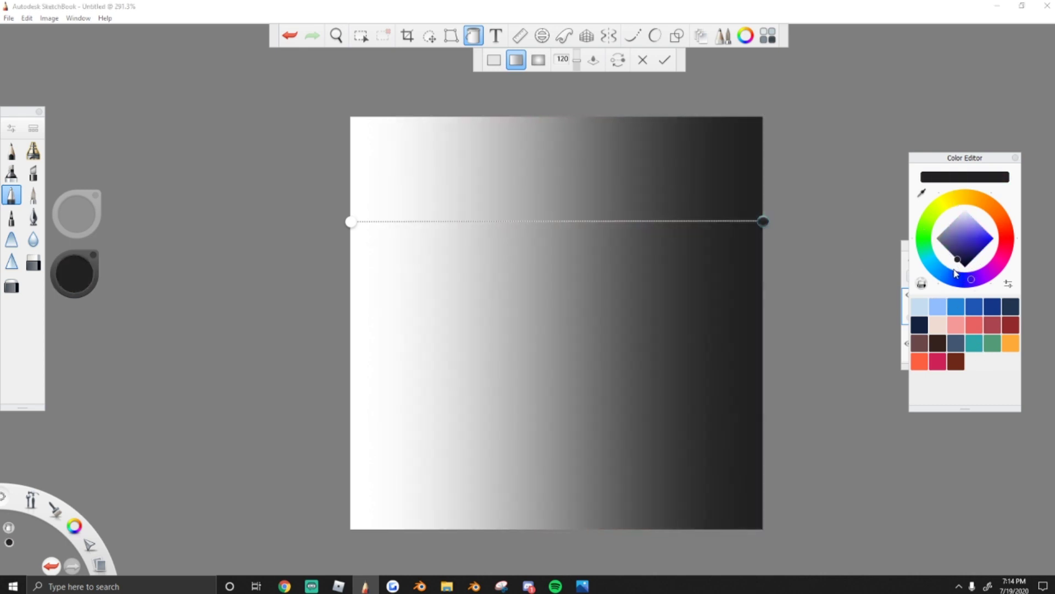
Colour the gradient violet-blue at its left end and dark navy at its right, stretch its start past the canvas's left edge, and accept it
click(349, 224)
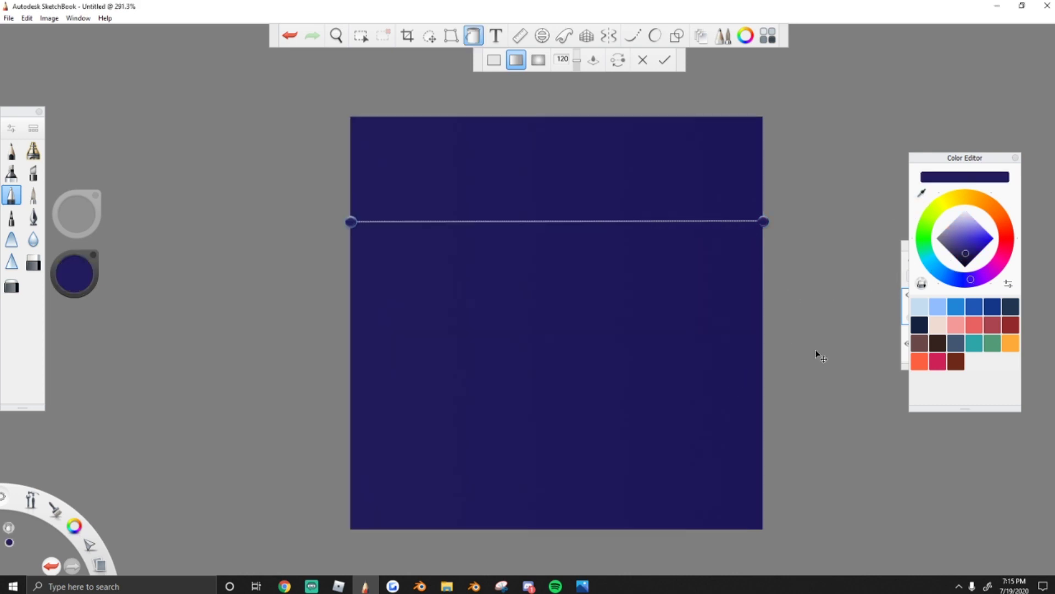
click(967, 233)
drag(971, 232, 964, 253)
click(763, 221)
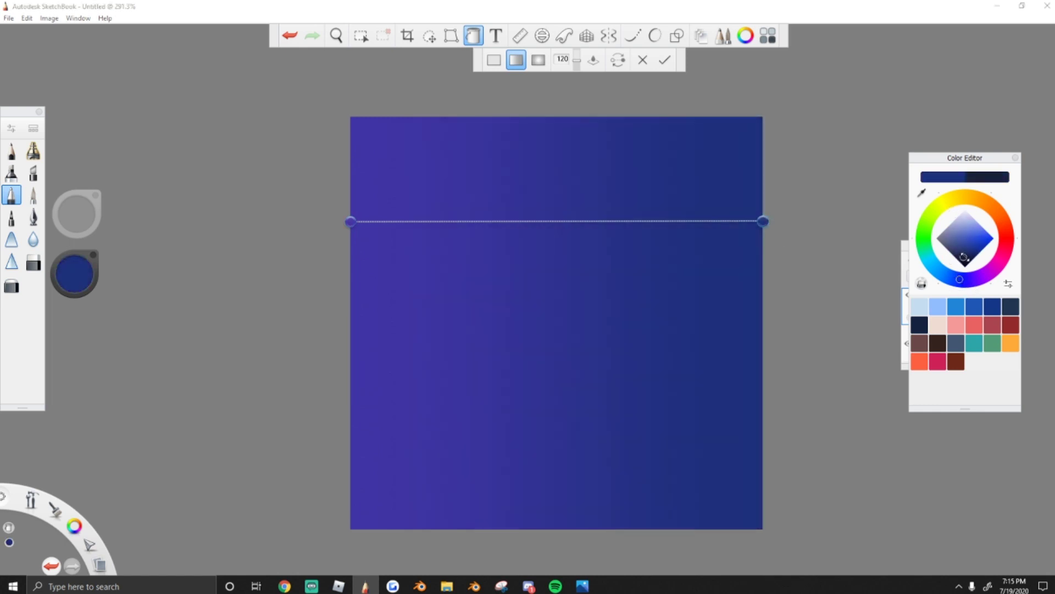
drag(982, 247, 974, 266)
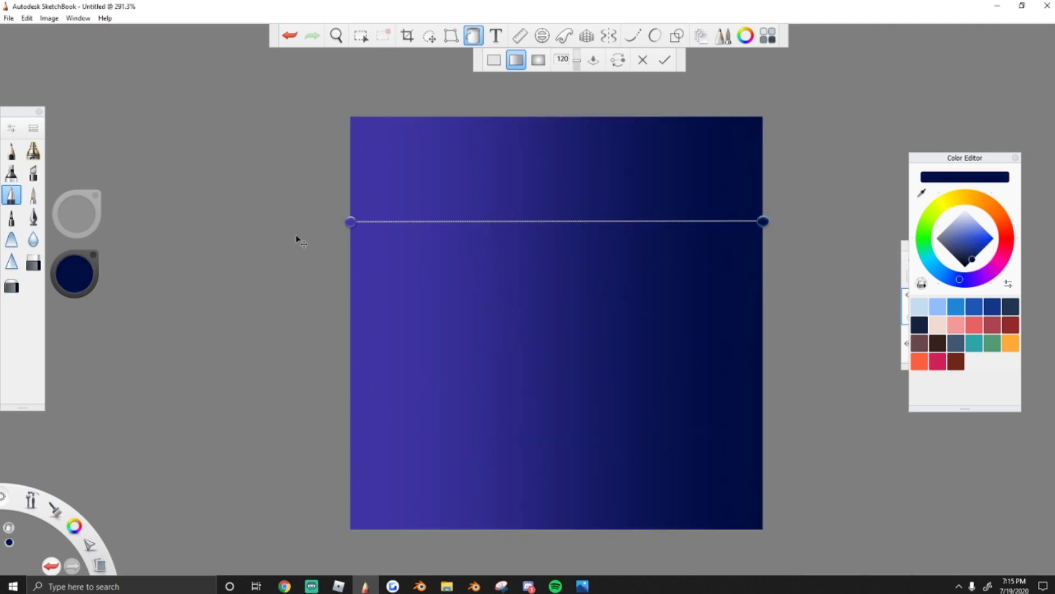
drag(351, 220, 125, 219)
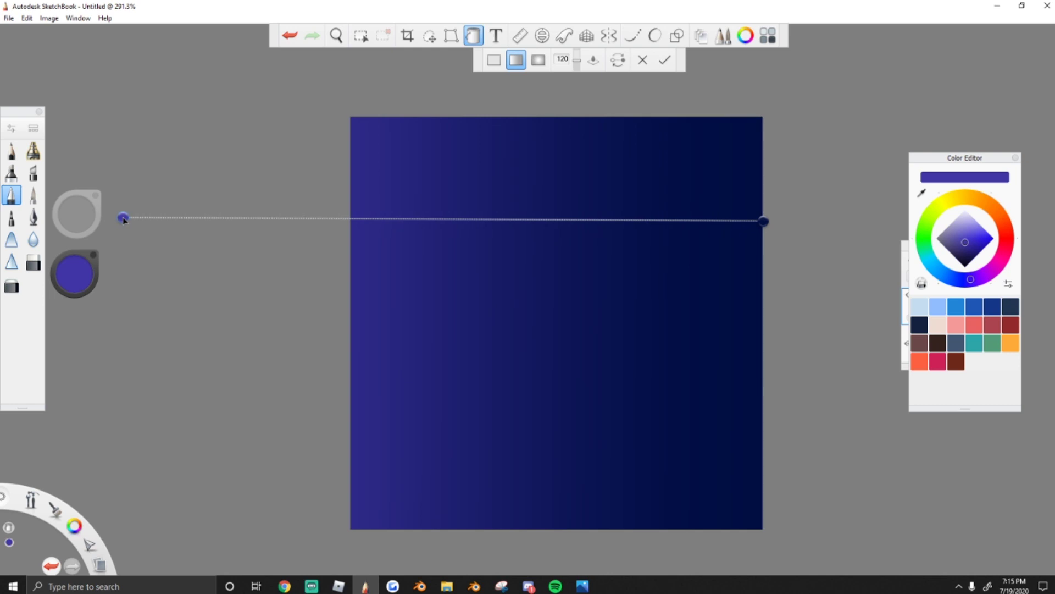
click(665, 59)
Move the navy gradient upward so that it covers only the upper part of the canvas
click(430, 37)
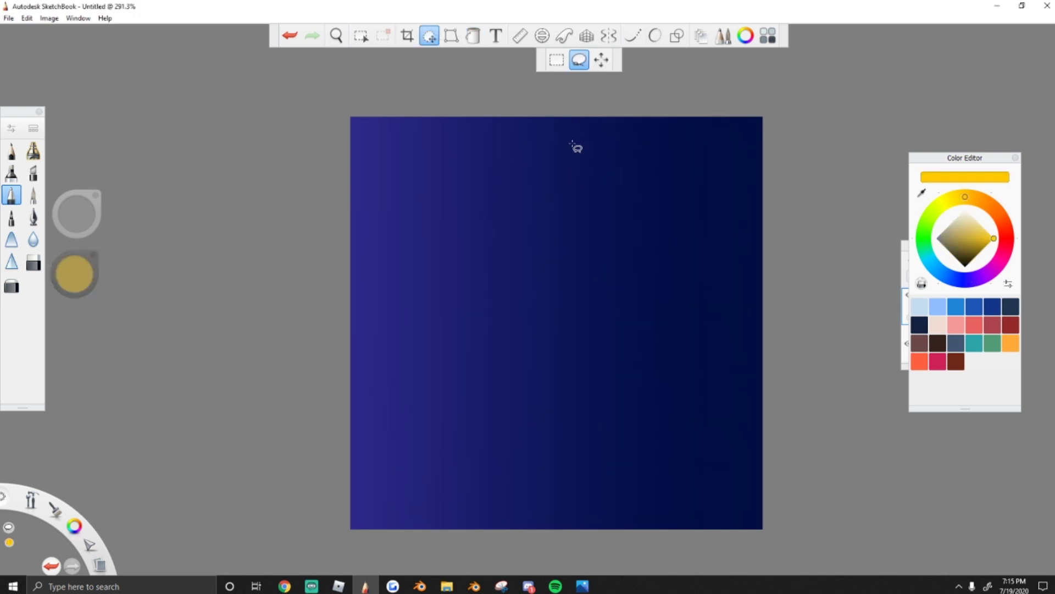
click(601, 59)
drag(618, 132, 631, 97)
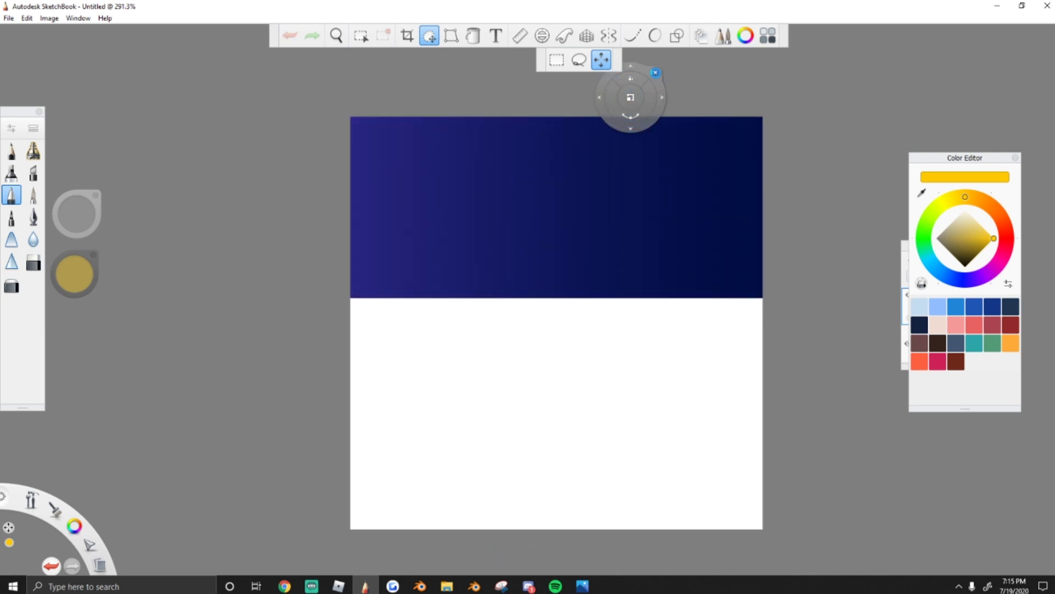
click(656, 72)
Add a new layer above Layer1 and move the layer list clear of the colour editor
drag(903, 244, 836, 193)
click(815, 262)
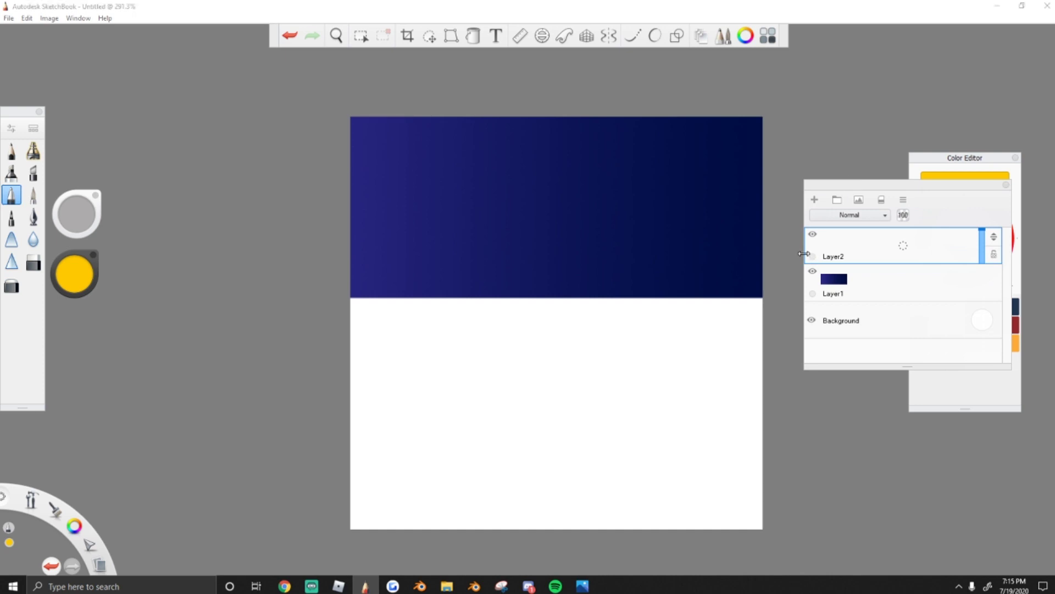
drag(803, 254, 879, 254)
drag(930, 187, 826, 356)
click(380, 191)
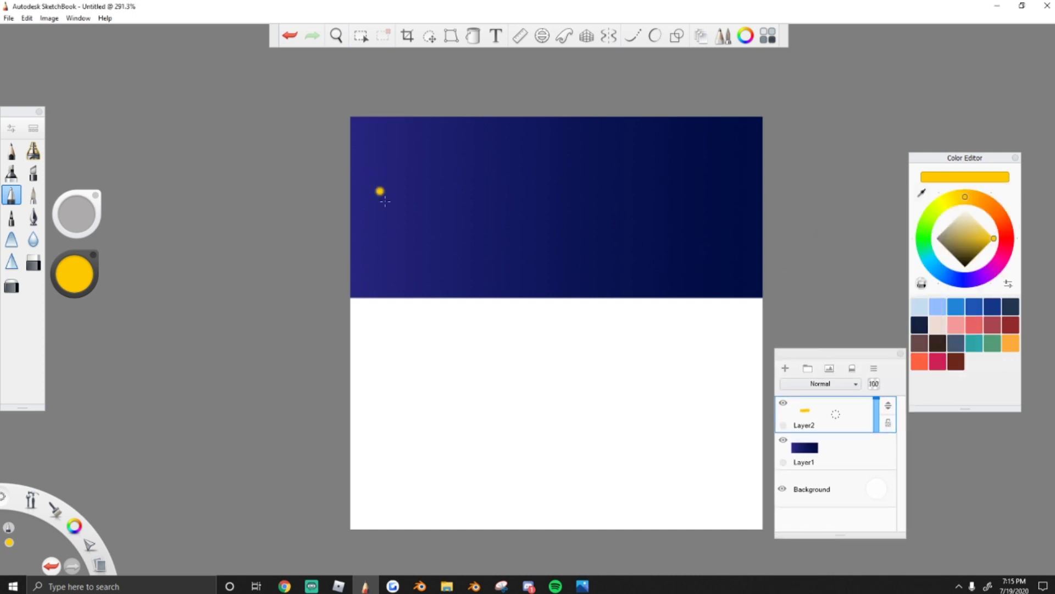
Fill Layer2 with a horizontal linear gradient and set its right end to a bright royal blue
click(474, 36)
click(555, 309)
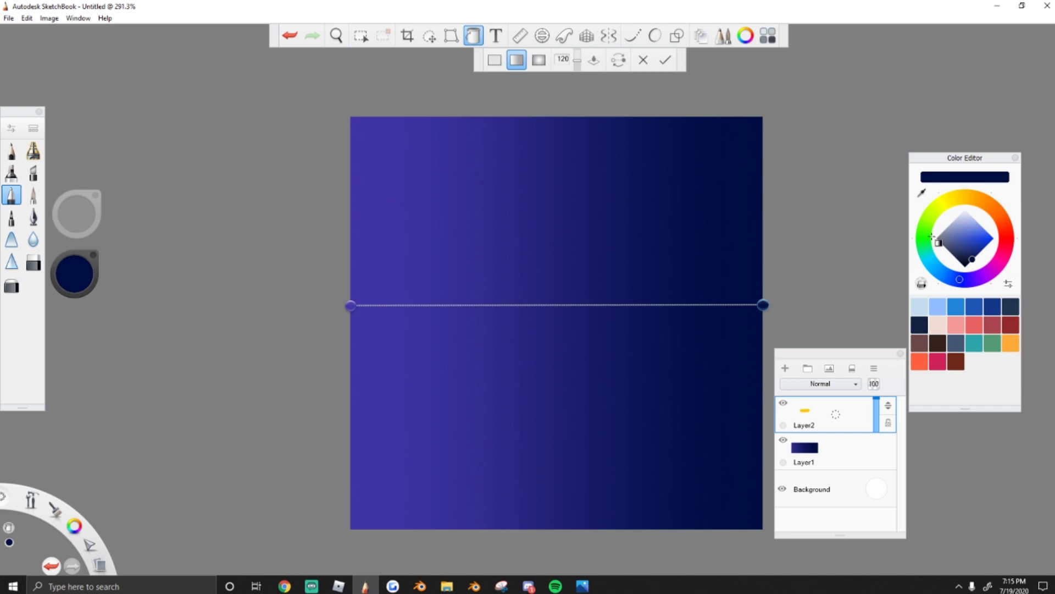
click(922, 193)
click(979, 242)
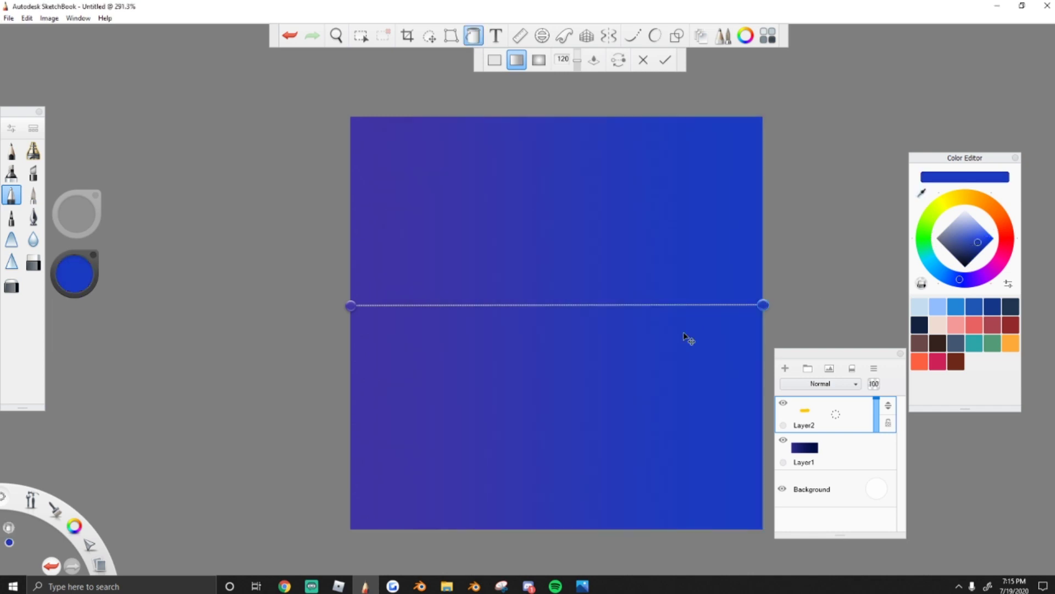
Set the left end of Layer2's gradient to light sky blue and accept the fill
click(975, 221)
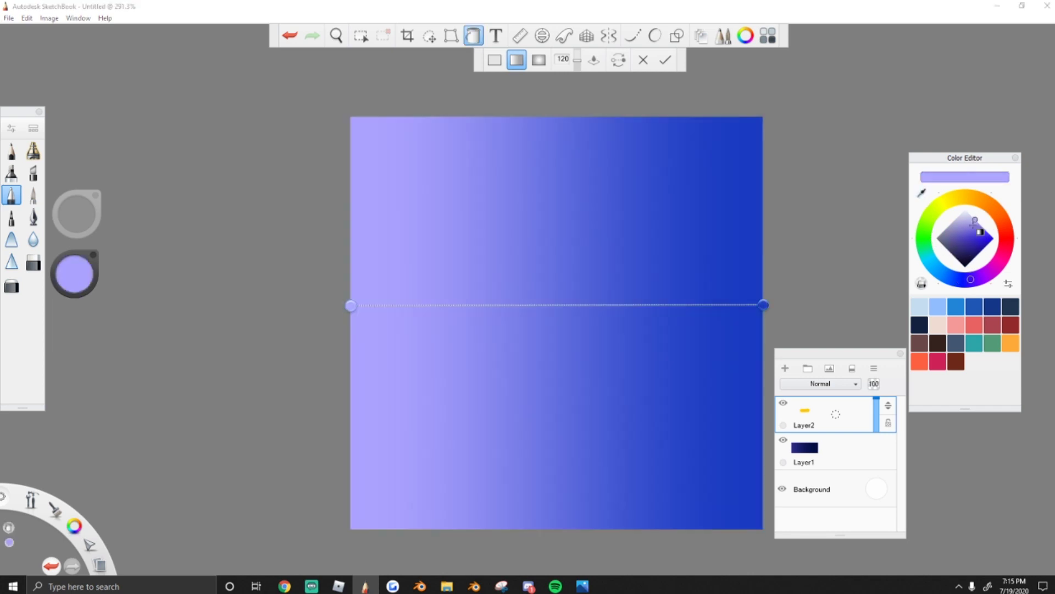
mouse_move(990, 231)
mouse_down()
mouse_move(956, 234)
mouse_move(976, 229)
mouse_move(993, 244)
mouse_move(974, 249)
mouse_move(994, 235)
mouse_up()
click(960, 279)
click(990, 229)
click(665, 59)
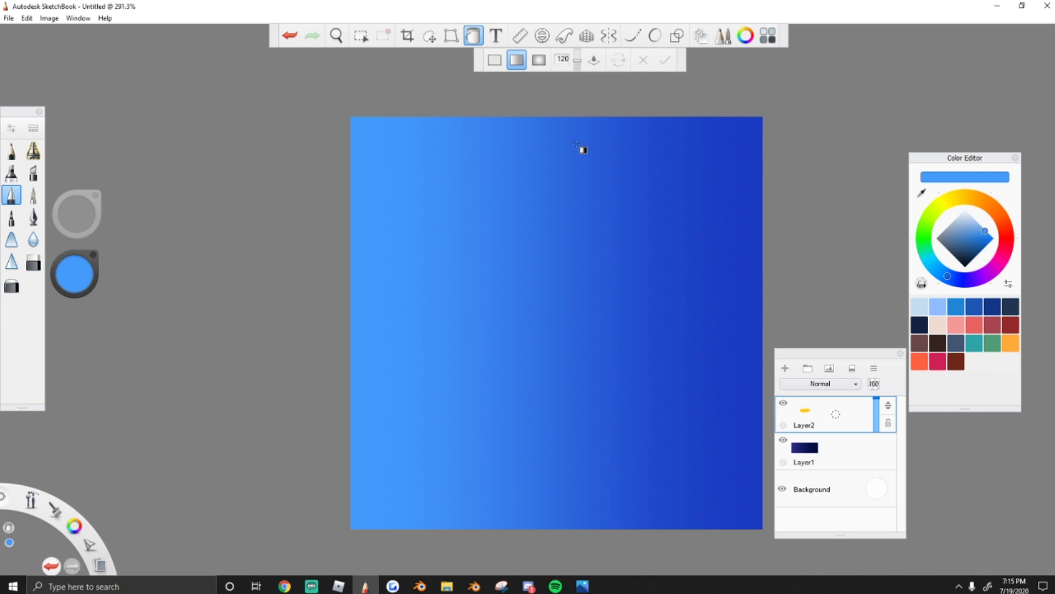
Move Layer2's blue gradient down so it covers only the canvas area below the navy gradient
click(428, 36)
drag(527, 154, 533, 332)
click(612, 80)
click(429, 36)
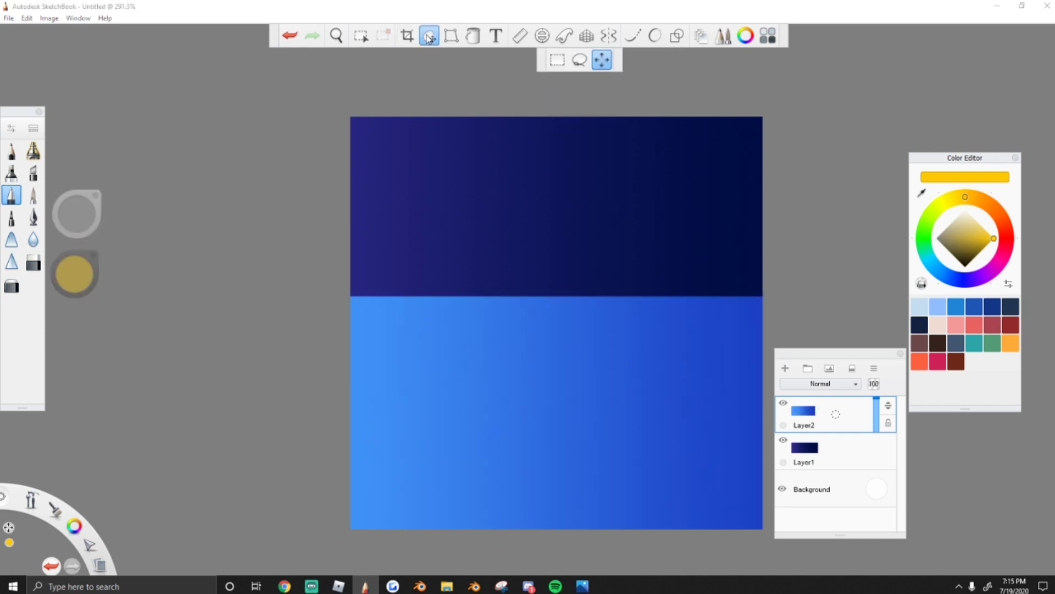
Save the gradient texture as a PNG file named sNOWBOARED31 in the Downloads folder
click(431, 38)
click(8, 18)
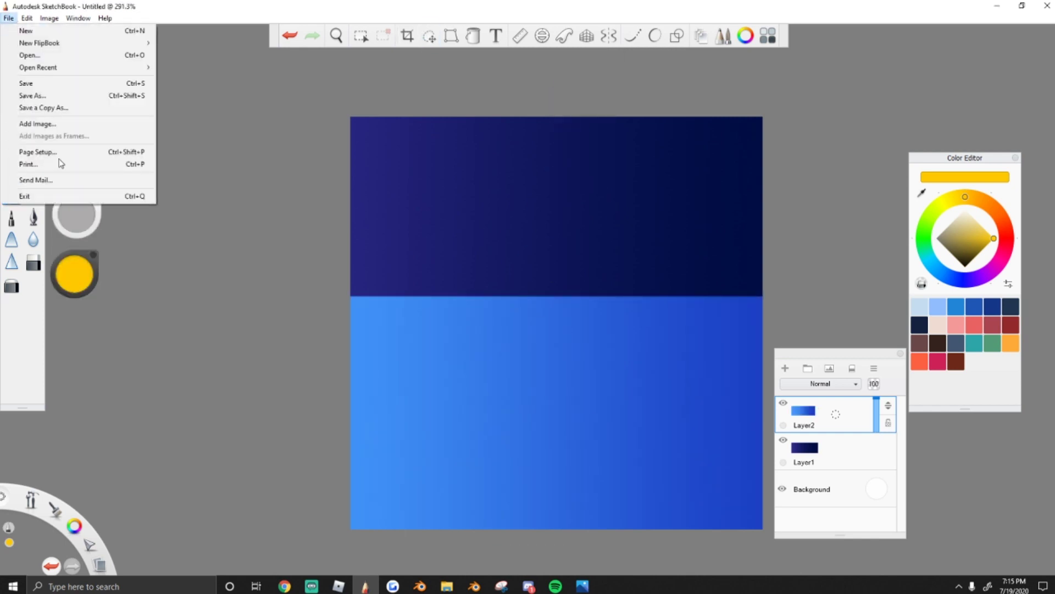
click(39, 98)
click(97, 511)
click(108, 549)
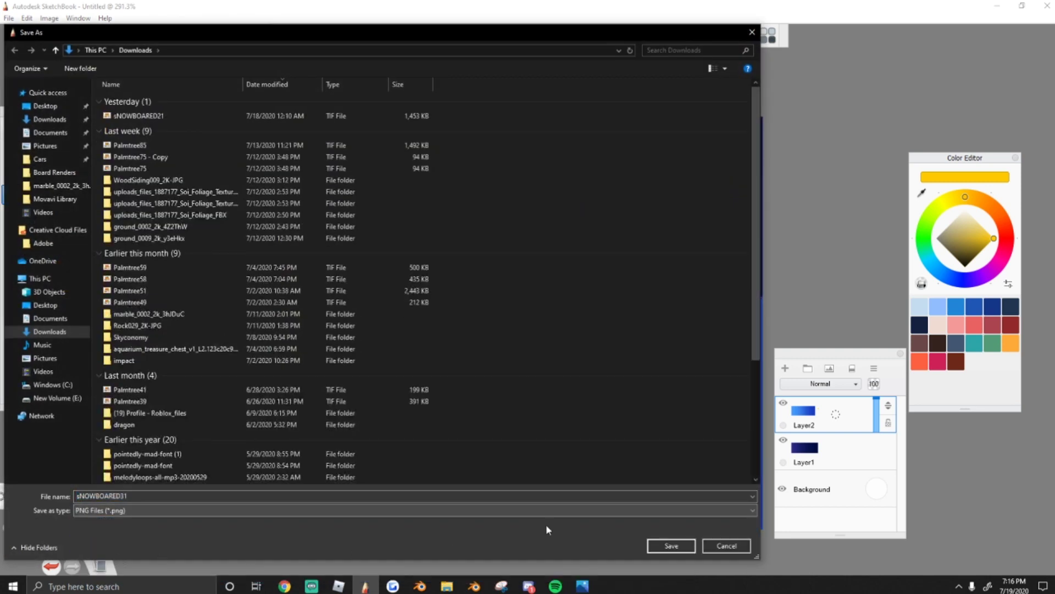
click(671, 546)
click(553, 337)
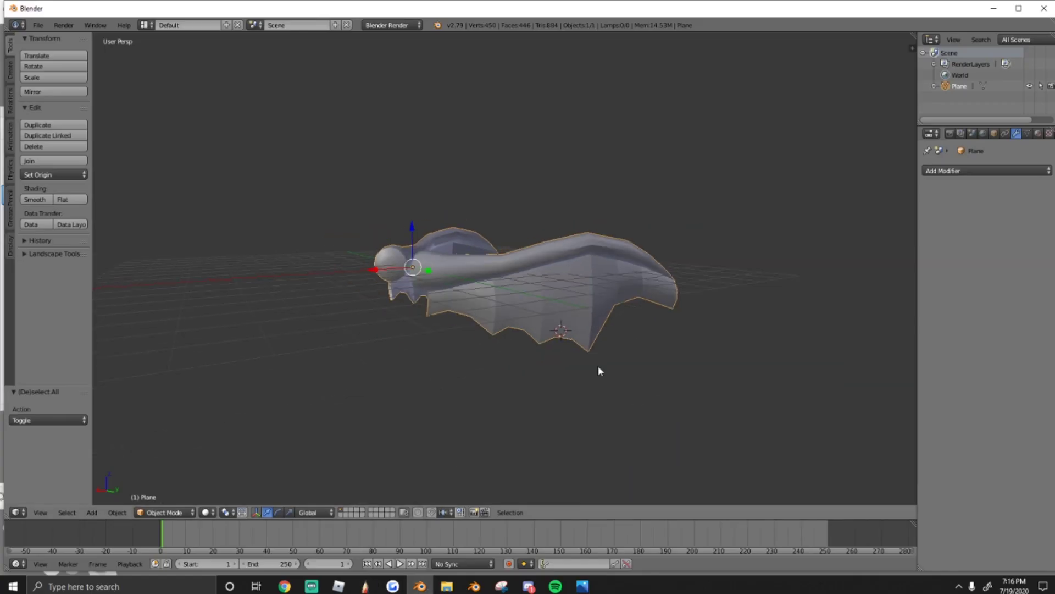
Switch to Blender and select the entire wing mesh in Edit Mode from an orthographic back view
mouse_move(598, 367)
middle_down()
mouse_move(537, 346)
mouse_move(434, 345)
mouse_move(666, 325)
mouse_move(523, 325)
mouse_move(575, 316)
mouse_move(427, 330)
middle_up()
click(40, 512)
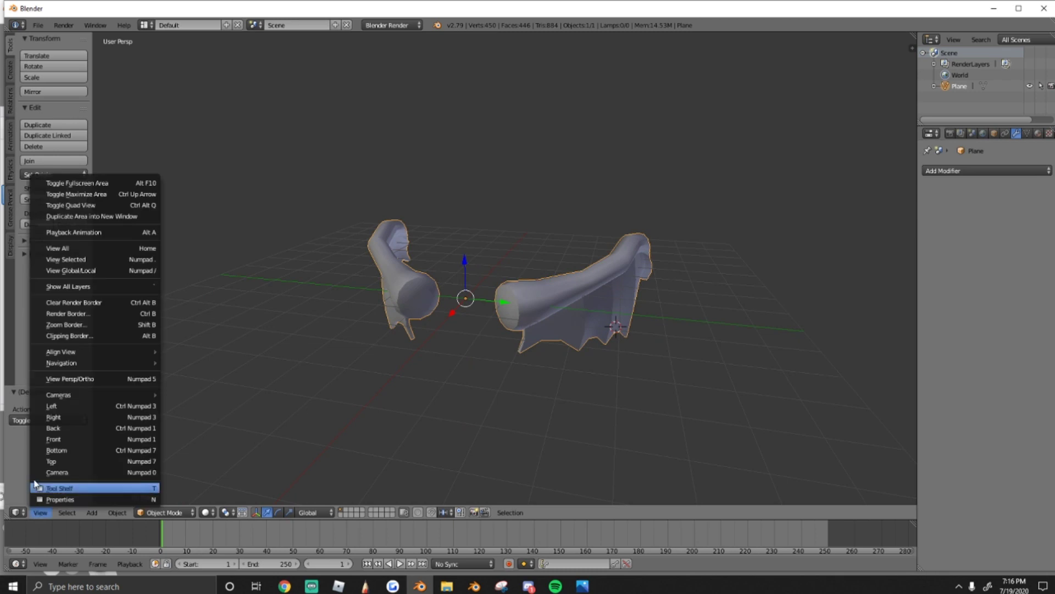
click(70, 379)
click(38, 512)
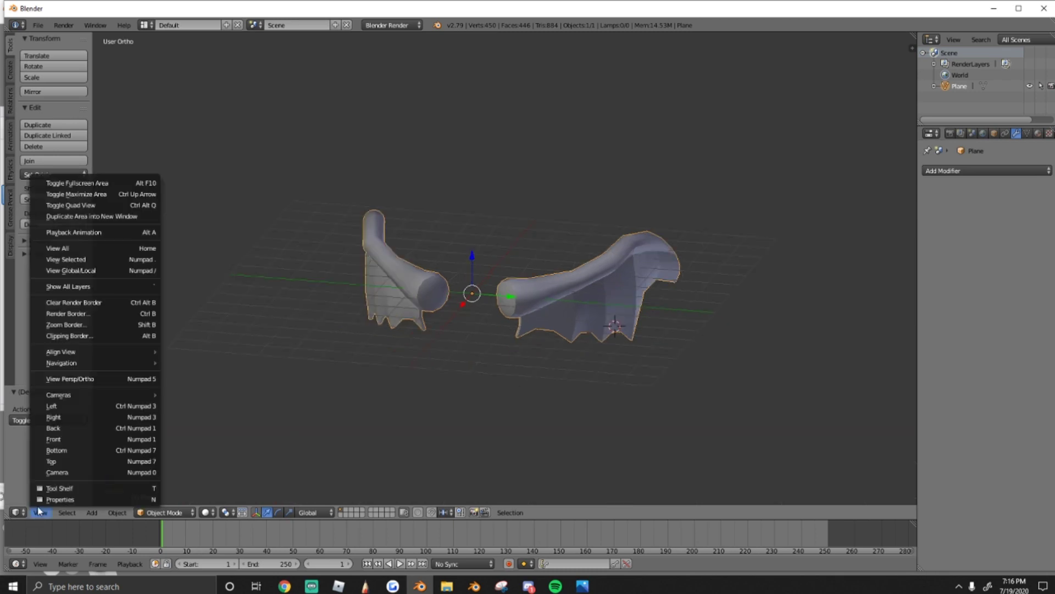
click(64, 429)
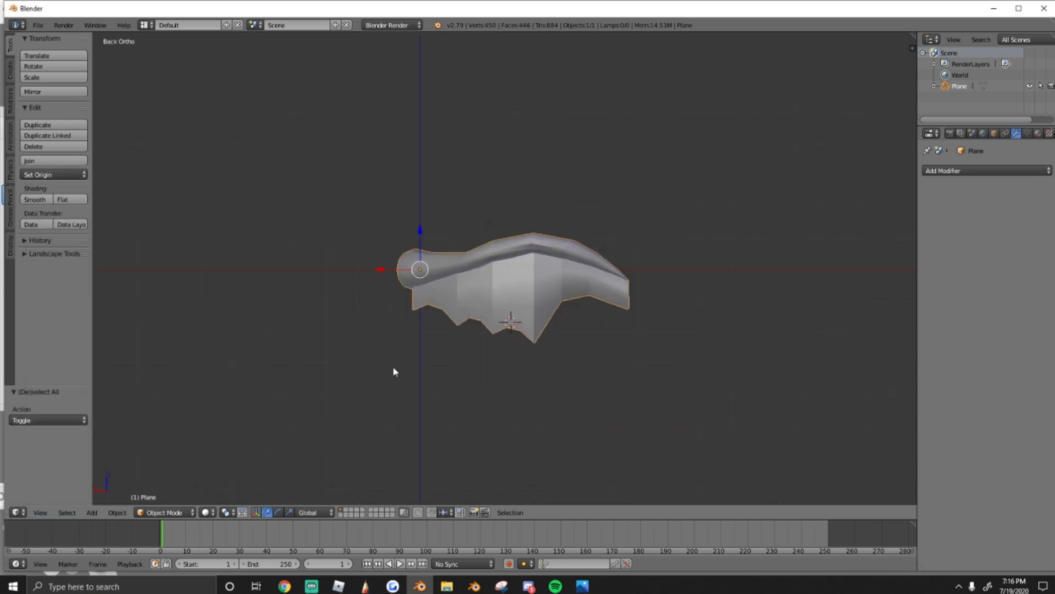
key(Tab)
key(a)
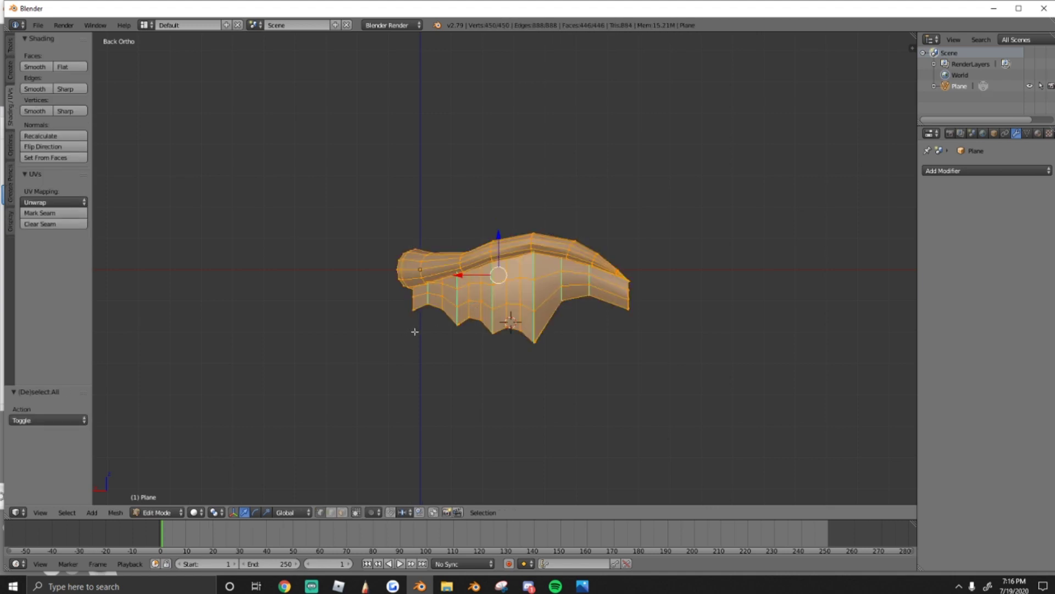
Split the 3D view and load sNOWBOARED31.png in a UV/Image Editor beside the model
shift+middle_drag(415, 331, 443, 338)
drag(7, 517, 456, 275)
double_click(374, 12)
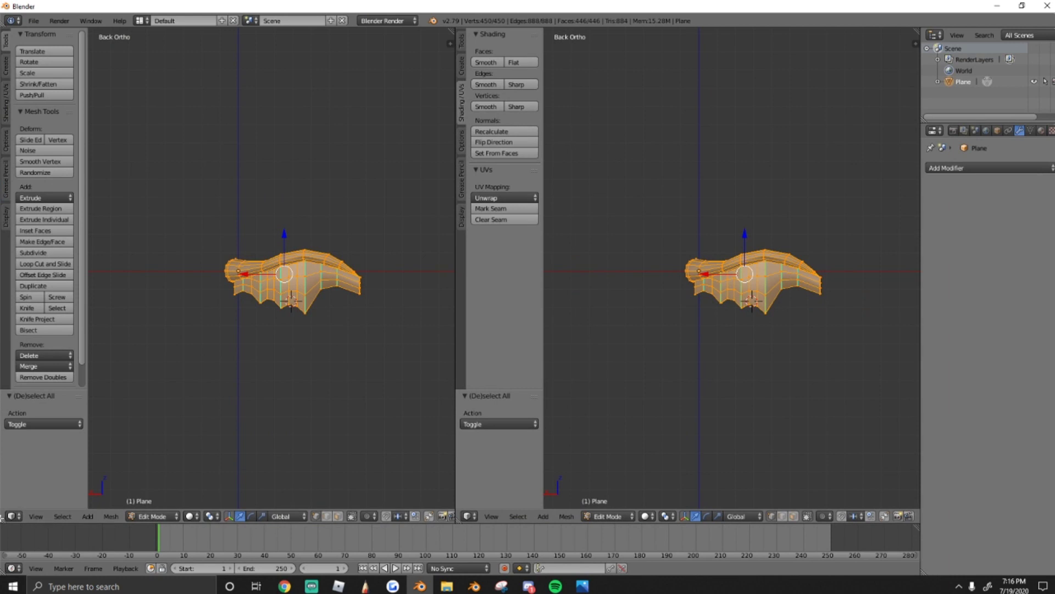
click(11, 516)
click(33, 431)
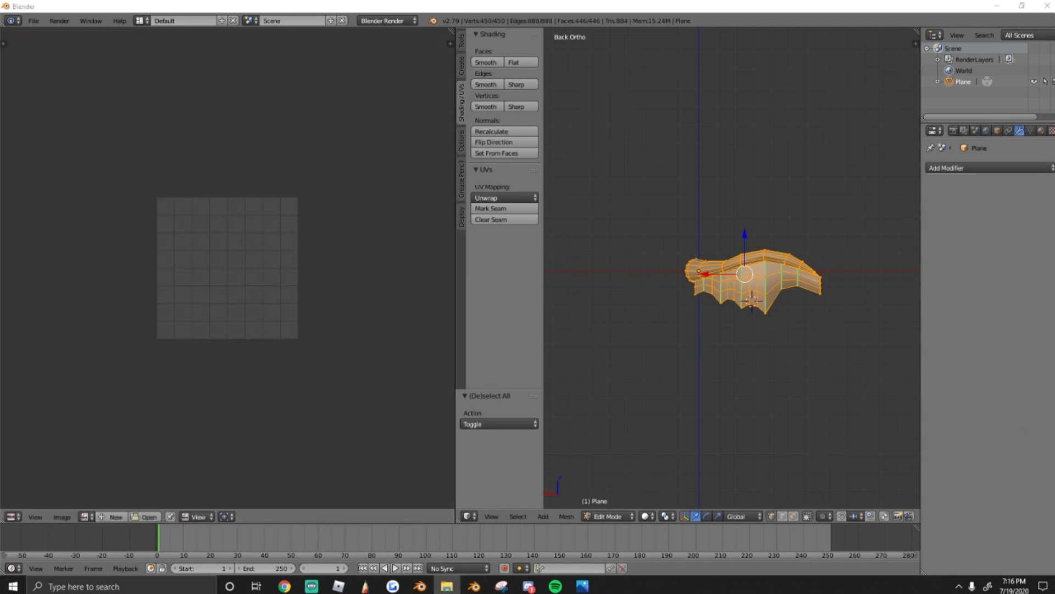
drag(101, 225, 215, 242)
scroll(368, 273, up, 2)
scroll(750, 287, up, 6)
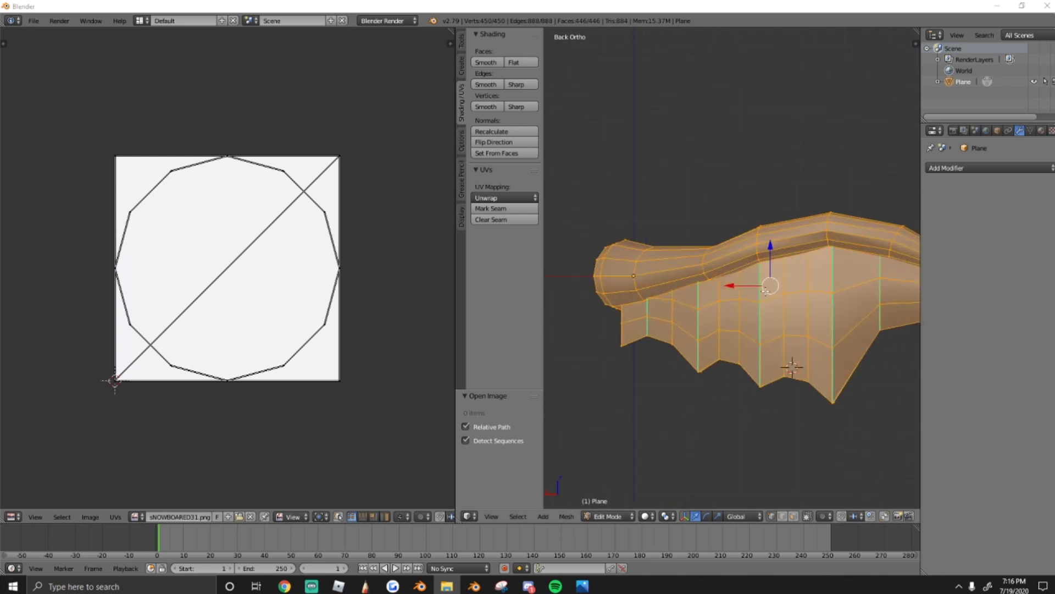
Set the 3D view to the orthographic Right view so it faces both wings side by side
middle_drag(750, 287, 801, 298)
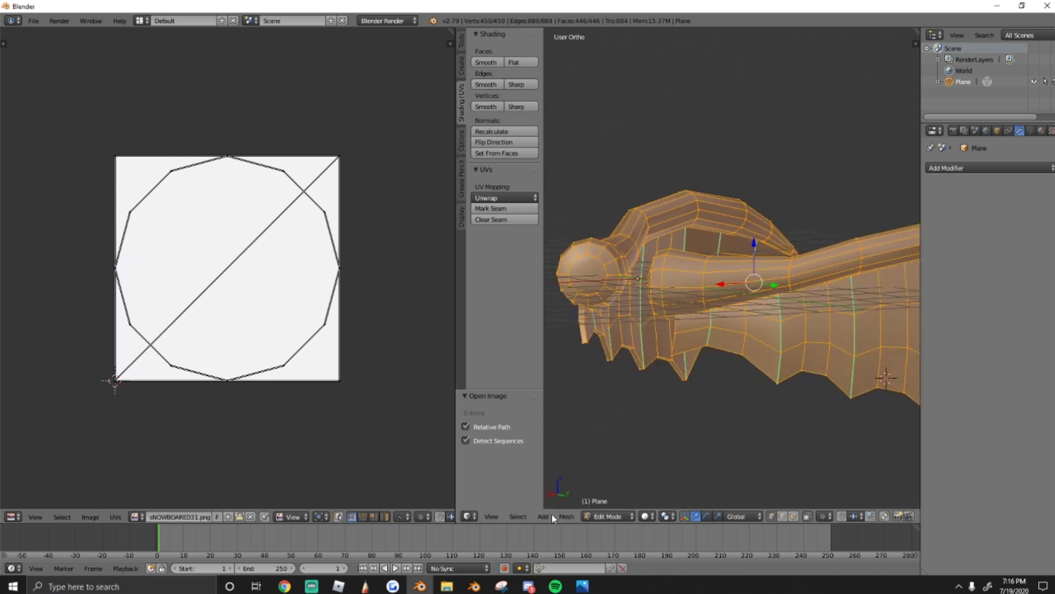
click(492, 516)
click(549, 385)
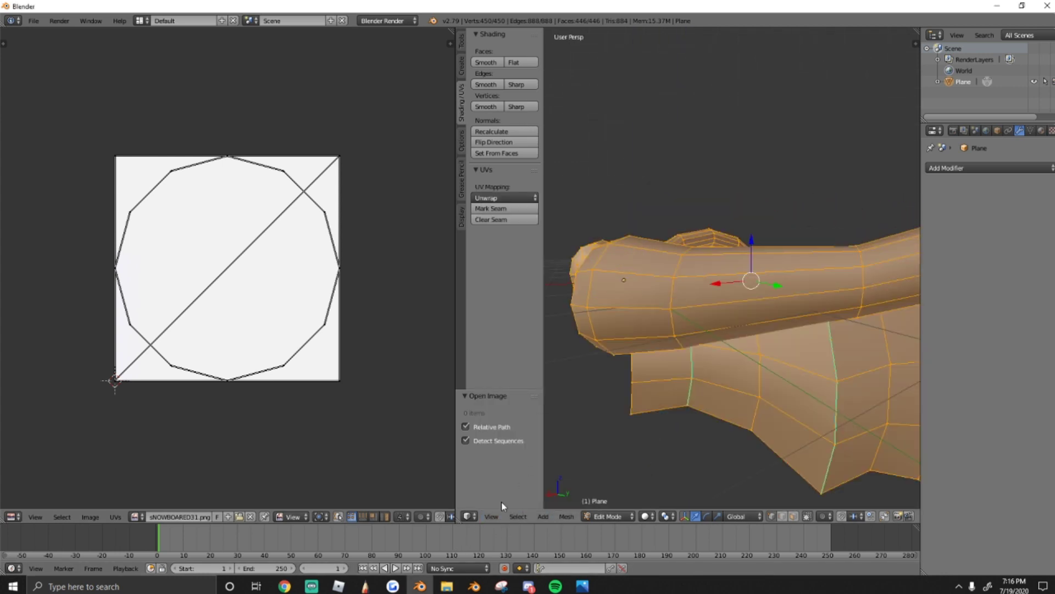
click(497, 516)
click(518, 397)
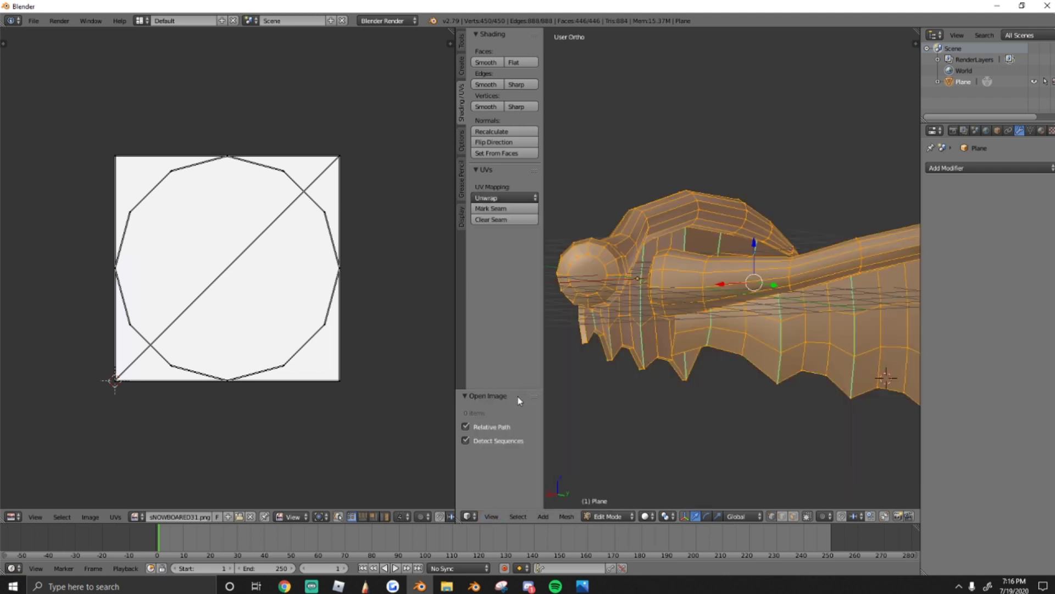
click(493, 516)
click(518, 452)
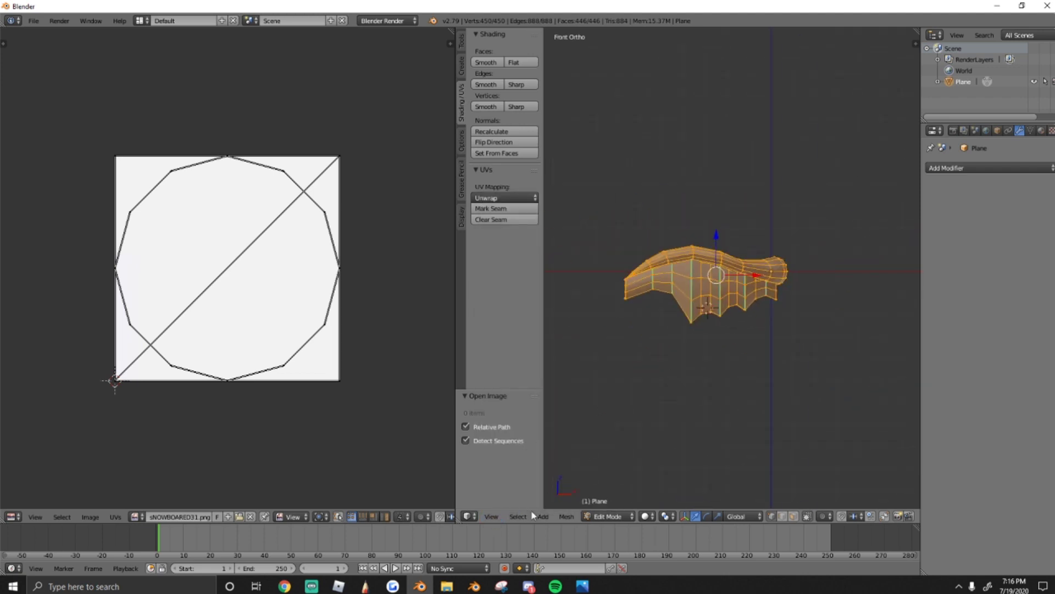
click(491, 516)
click(506, 421)
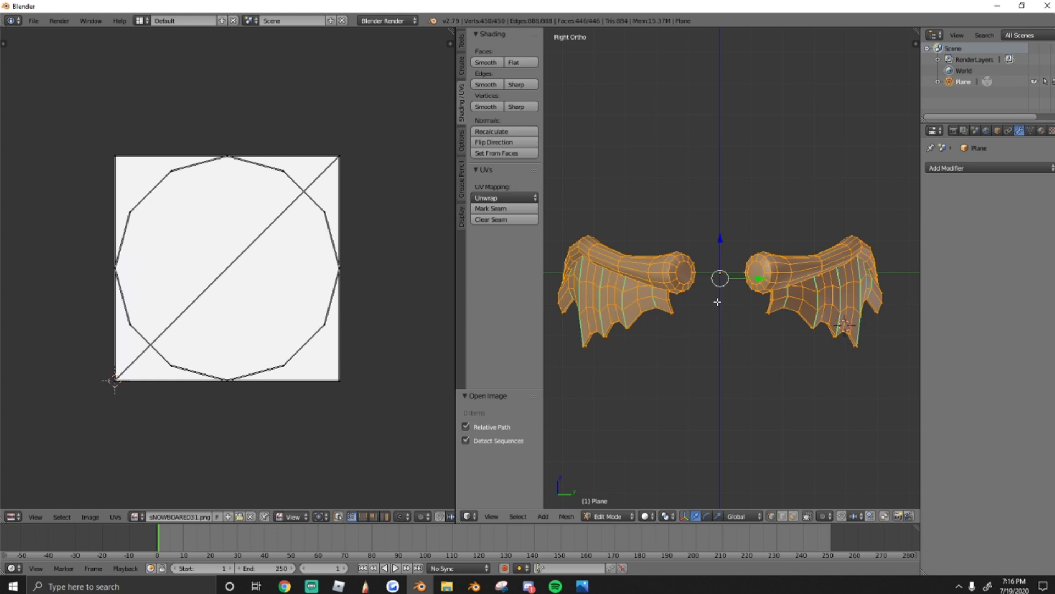
Unwrap all faces of both wings onto the texture with Project From View
key(a)
key(a)
key(a)
key(a)
key(u)
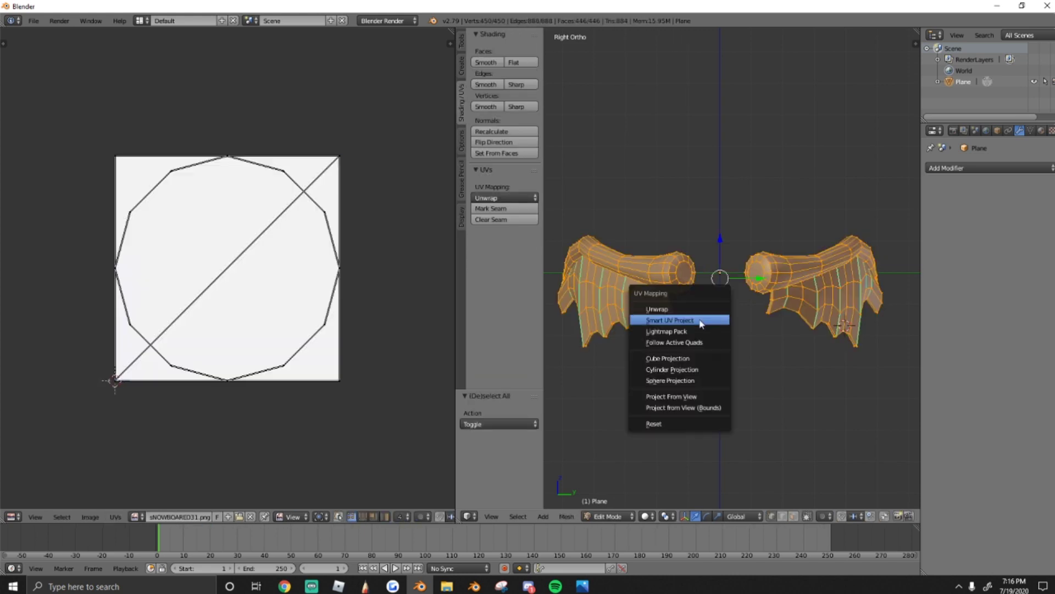
click(664, 398)
scroll(377, 328, up, 1)
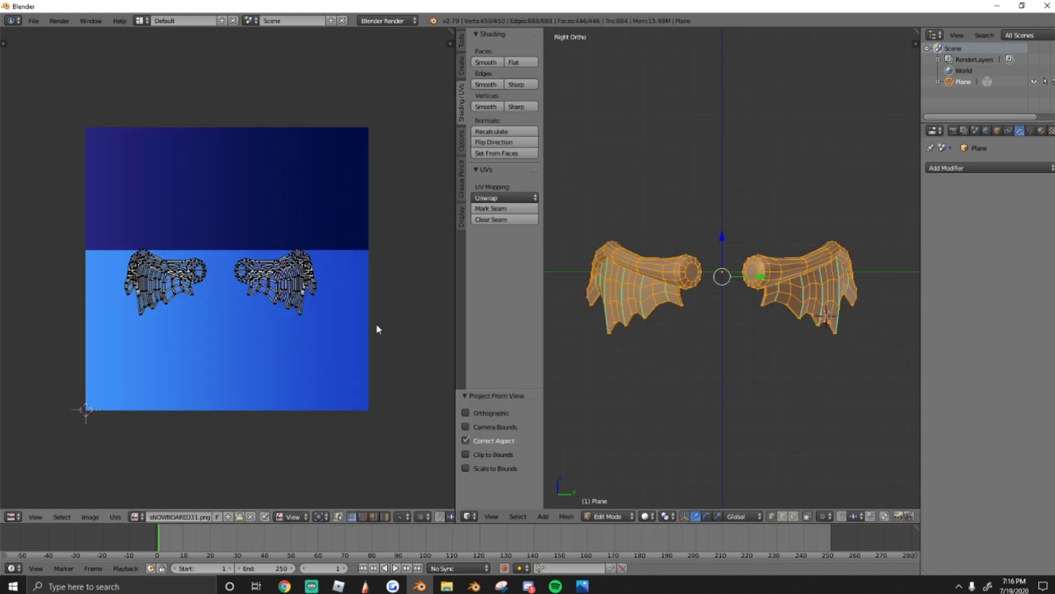
Select both wing limbs and move their UV islands about 0.096 in X and -0.143 in Y on the texture
scroll(769, 275, up, 1)
right_click(804, 266)
key(ctrl+l)
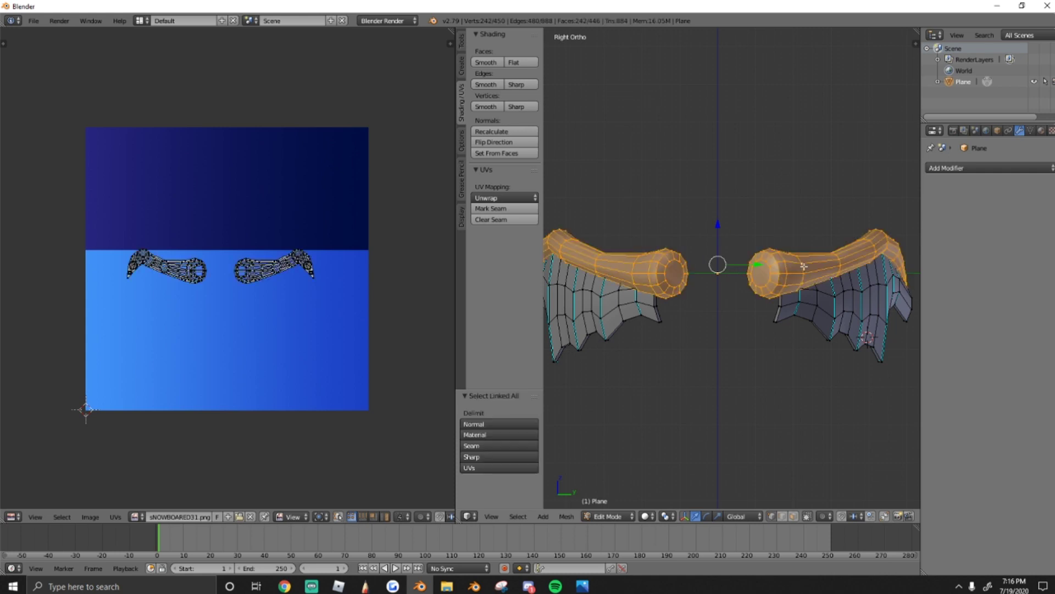
key(a)
key(g)
click(274, 311)
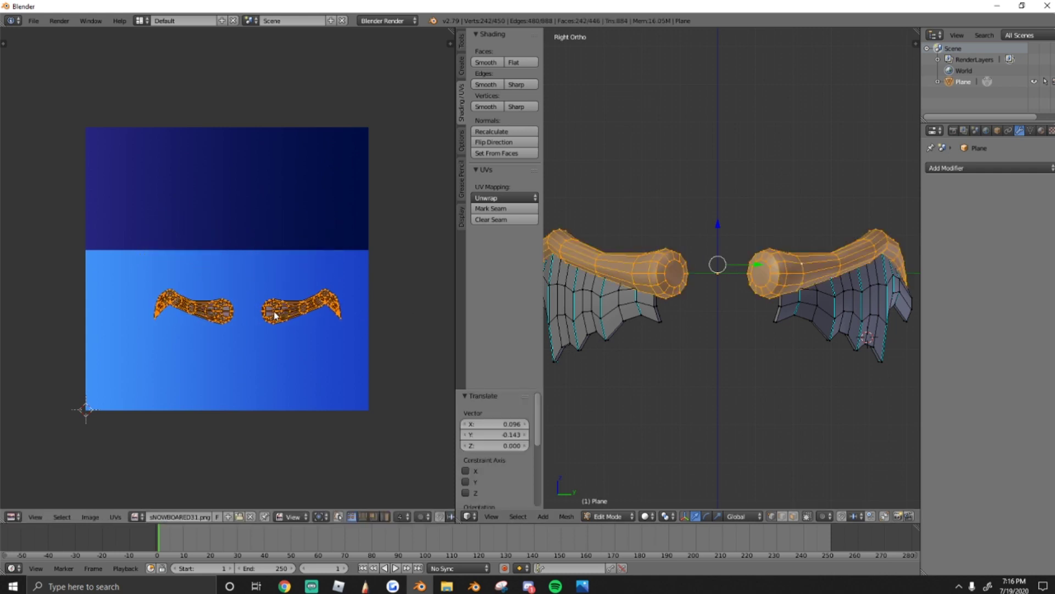
Select only the UV island of the limb on the darker side and move it onto the navy gradient
key(a)
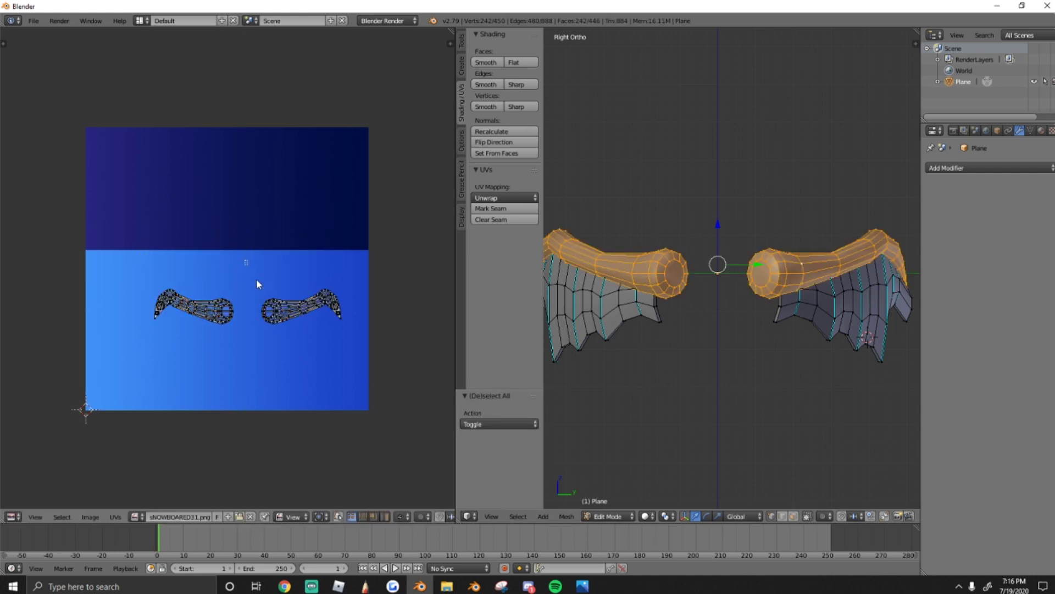
key(b)
drag(257, 279, 329, 331)
key(r)
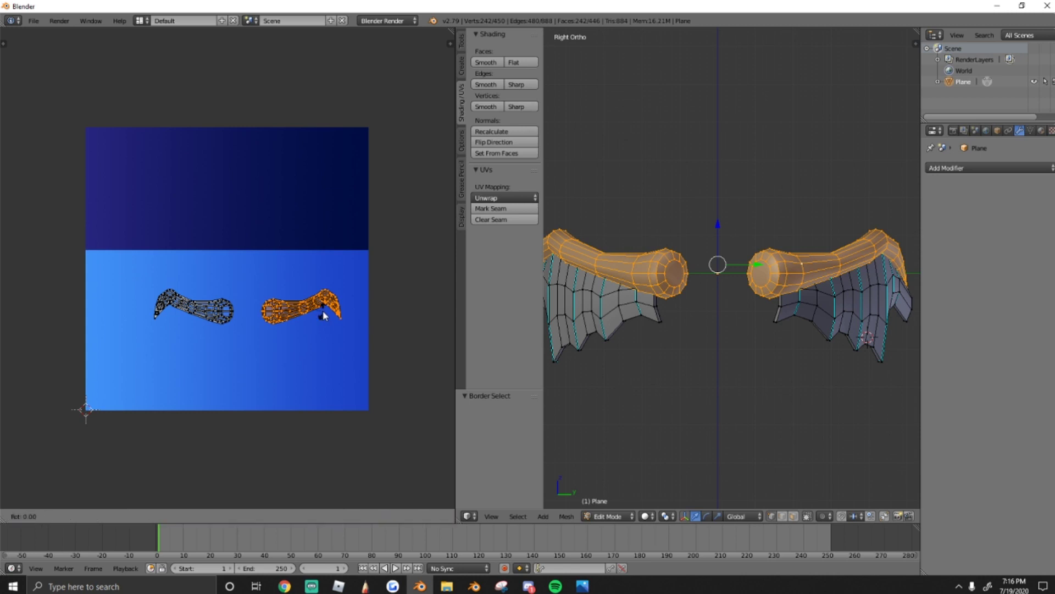
text(90)
key(Return)
key(g)
click(276, 188)
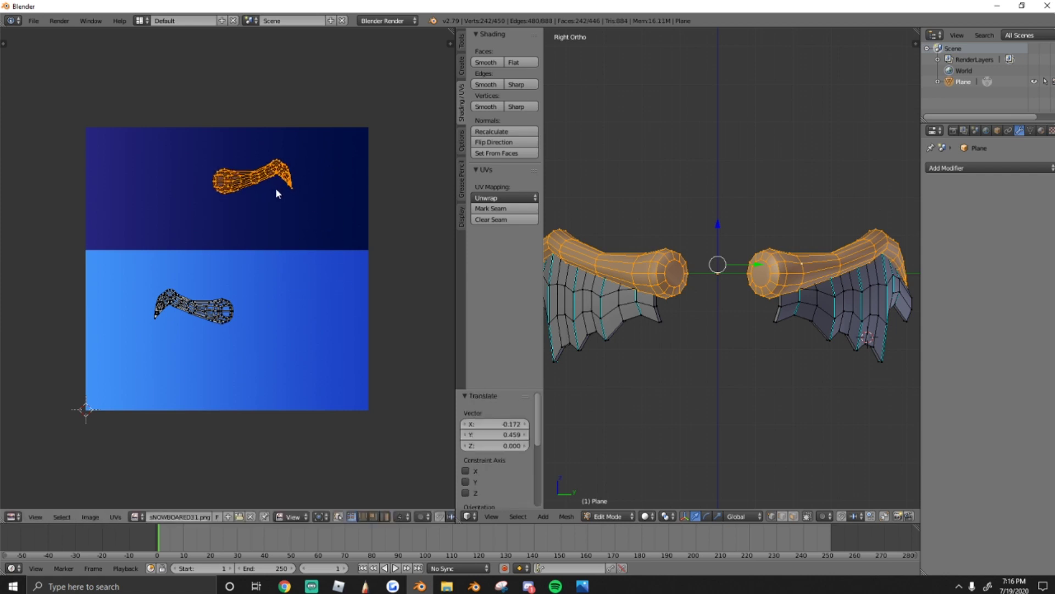
Rotate the selected limb island by 180° and stretch it along X by a factor of about 3.6
text(r180)
key(Return)
key(g)
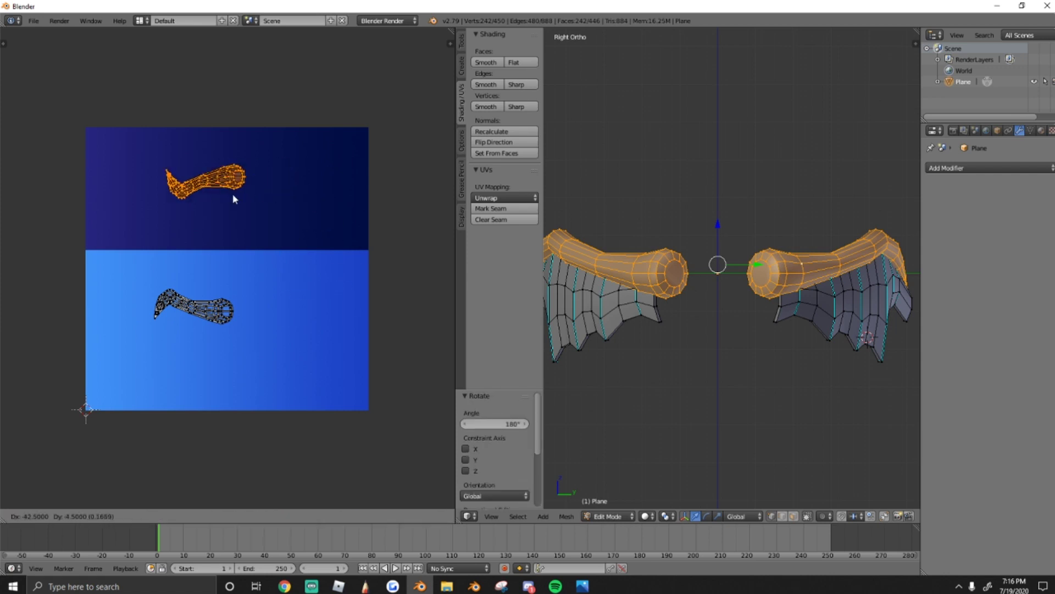
click(232, 196)
key(s)
key(x)
click(313, 201)
Nudge and rescale the stretched limb island to fit the full width of the navy gradient
key(g)
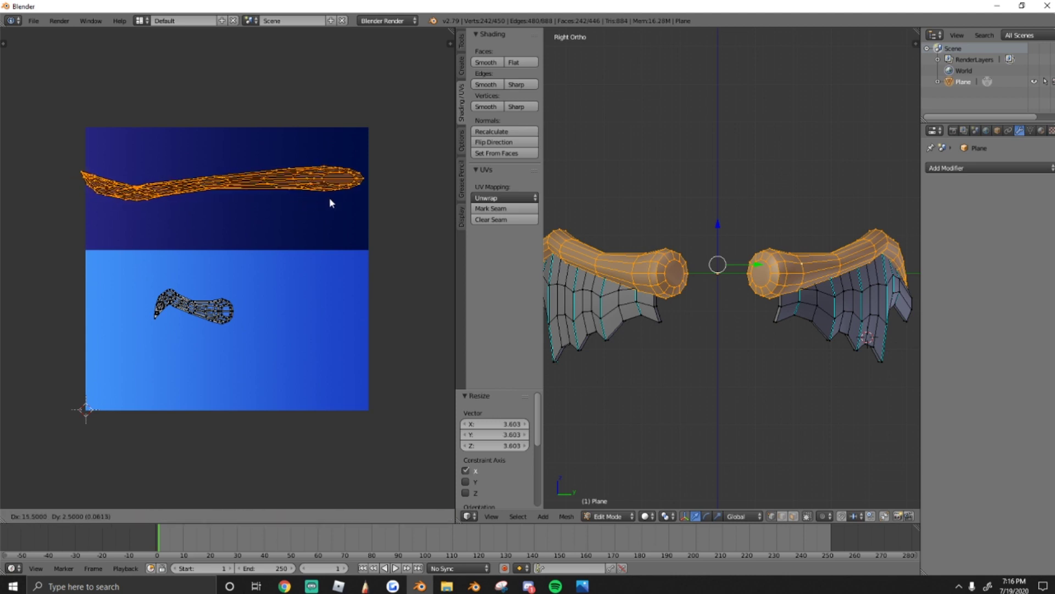
click(331, 197)
key(s)
click(325, 197)
key(g)
click(335, 197)
key(s)
click(339, 196)
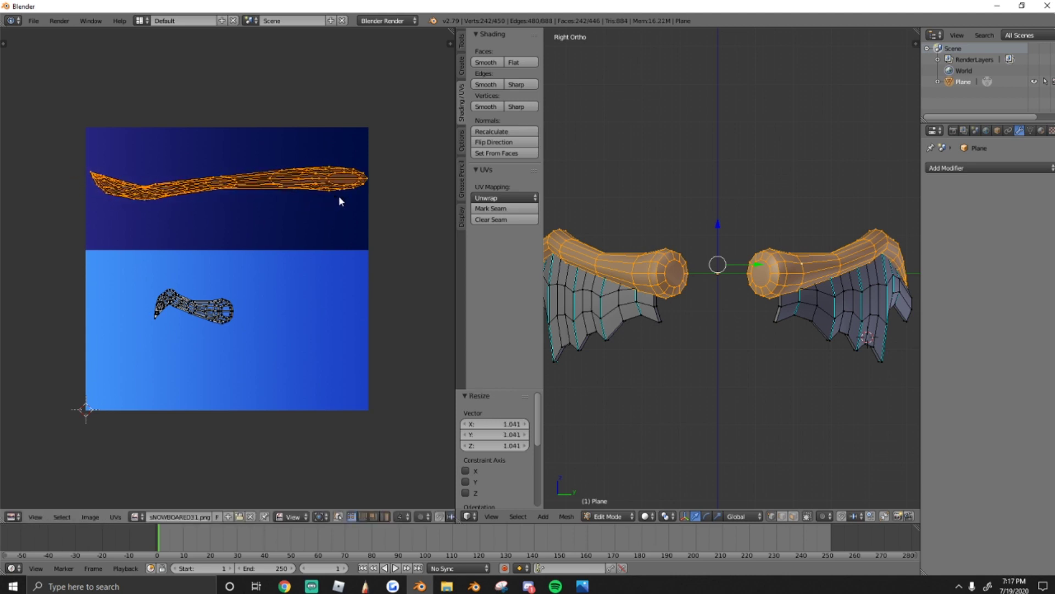
key(a)
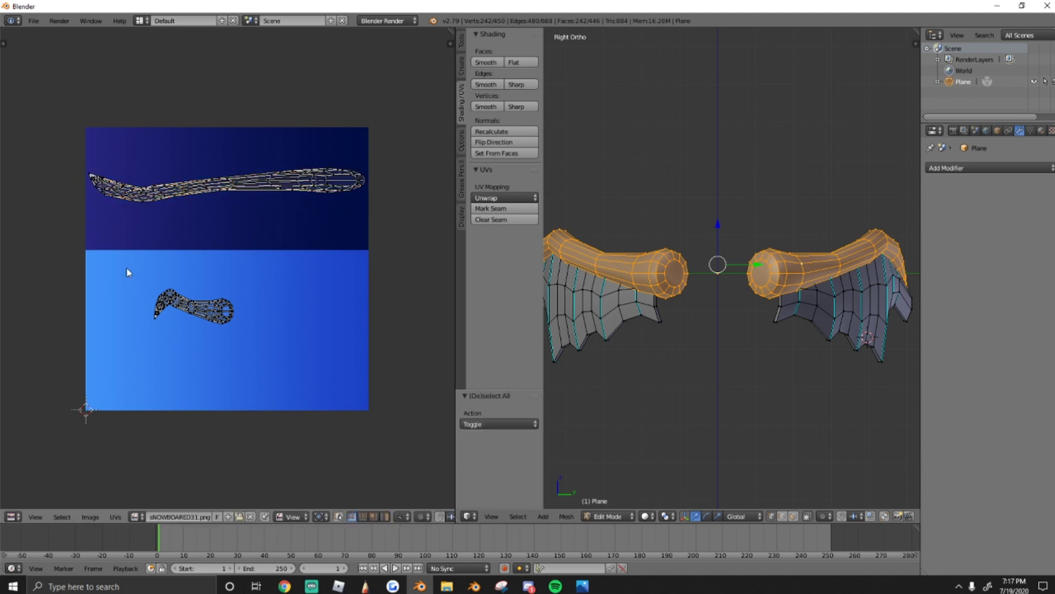
Move the other limb's UV island onto the navy gradient below the first and stretch it about 3.68 times along X
drag(178, 328, 285, 378)
key(g)
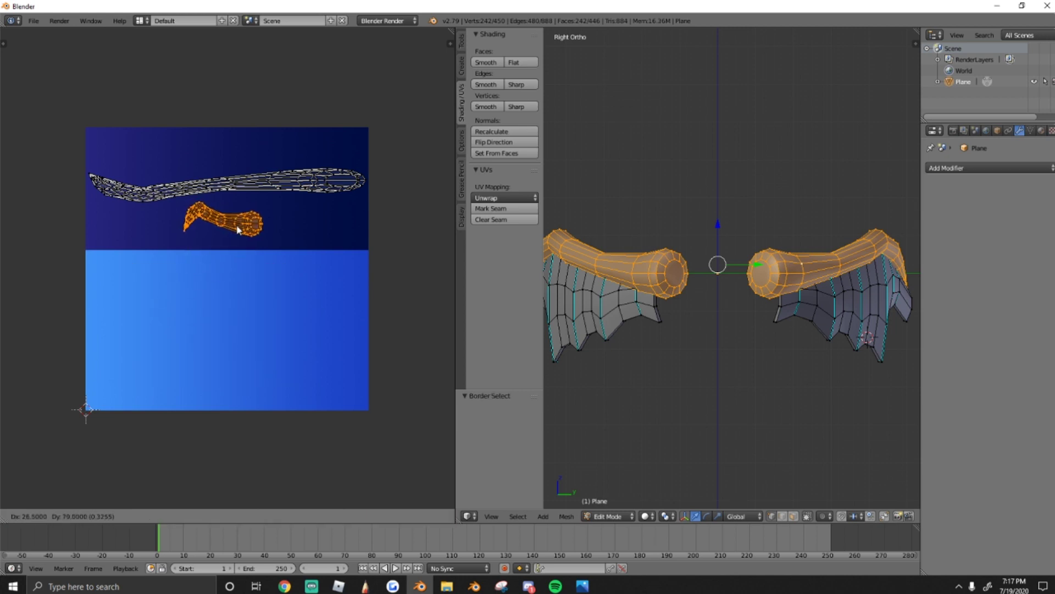
click(239, 230)
click(278, 228)
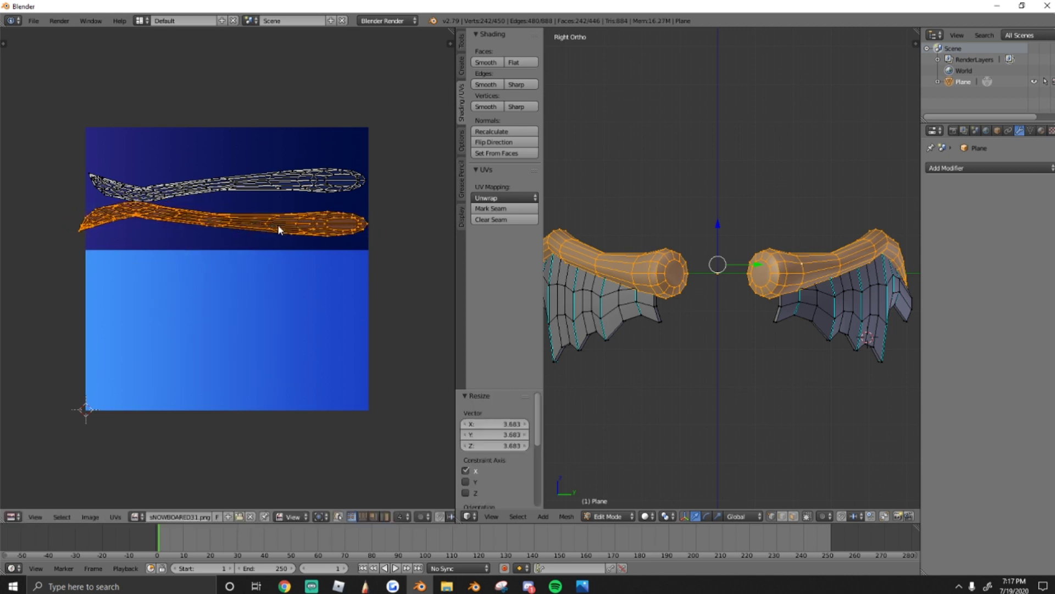
Shift the second limb island about 0.02 in X and narrow it along X to fit within the navy gradient's width
key(g)
click(286, 226)
key(s)
key(x)
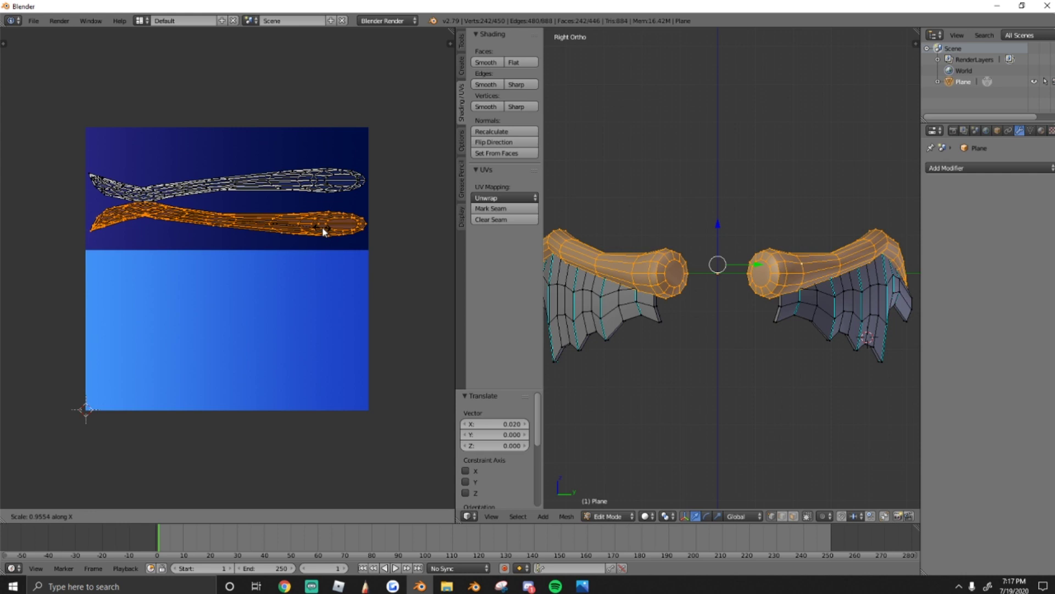
click(323, 227)
key(g)
click(325, 231)
key(a)
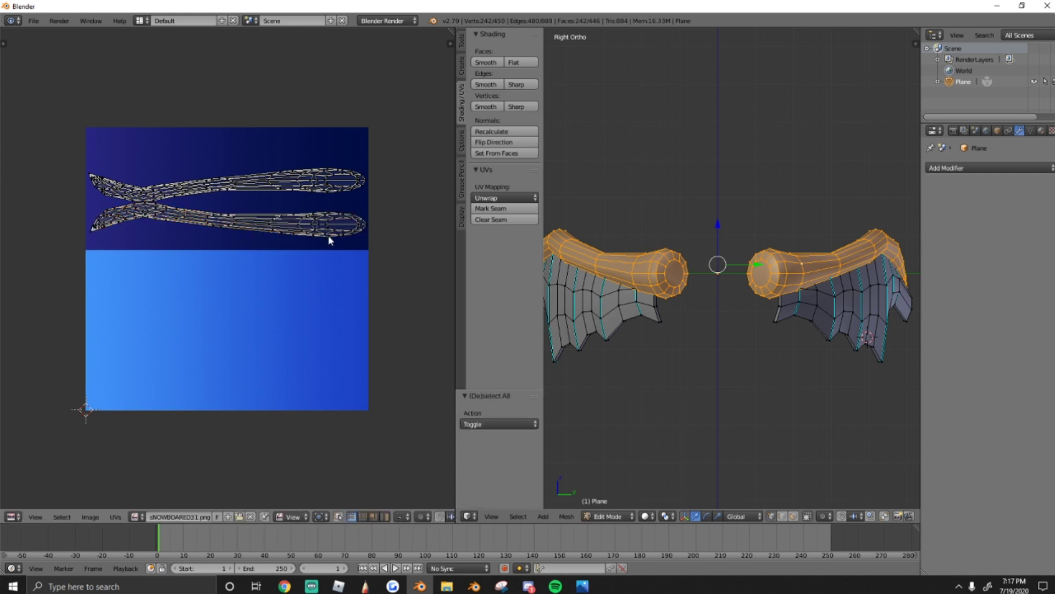
Select both wing membranes and move their UV islands down by about 0.17 within the bright blue gradient
scroll(330, 240, down, 1)
right_click(568, 305)
key(ctrl+l)
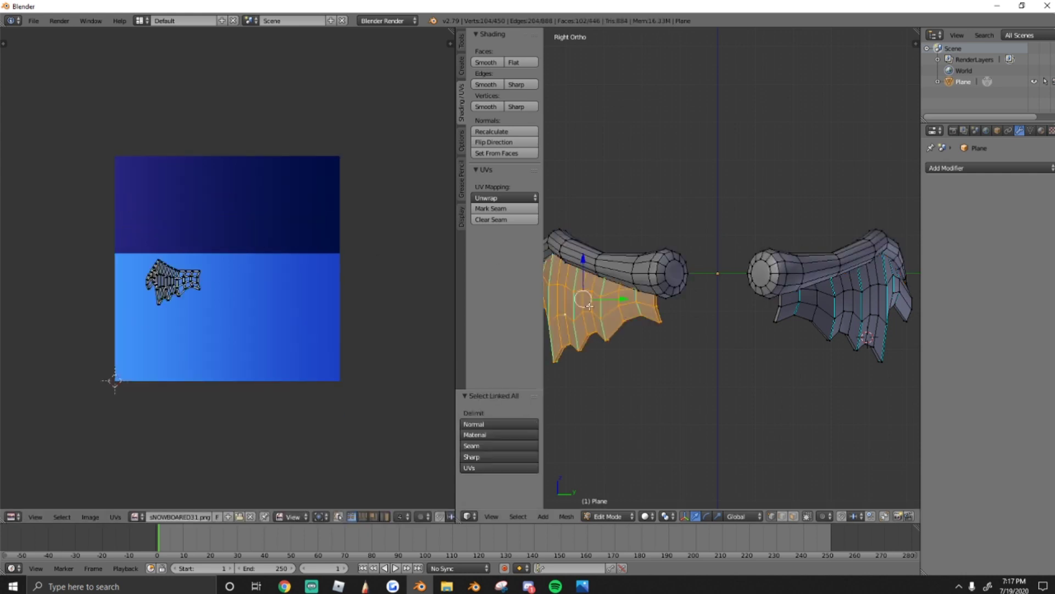
key(ctrl+l)
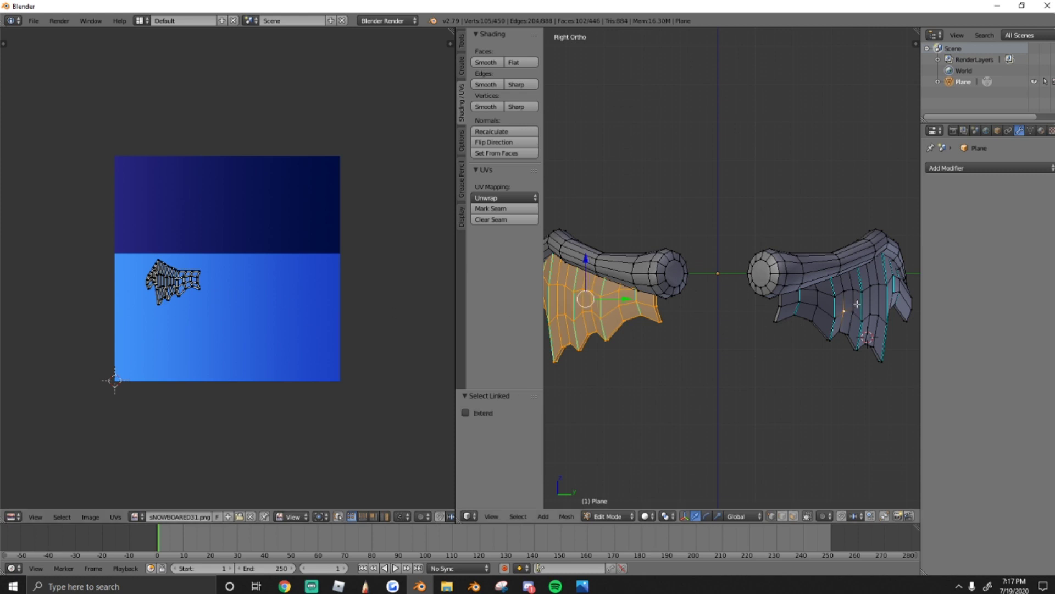
key(ctrl+l)
key(a)
key(g)
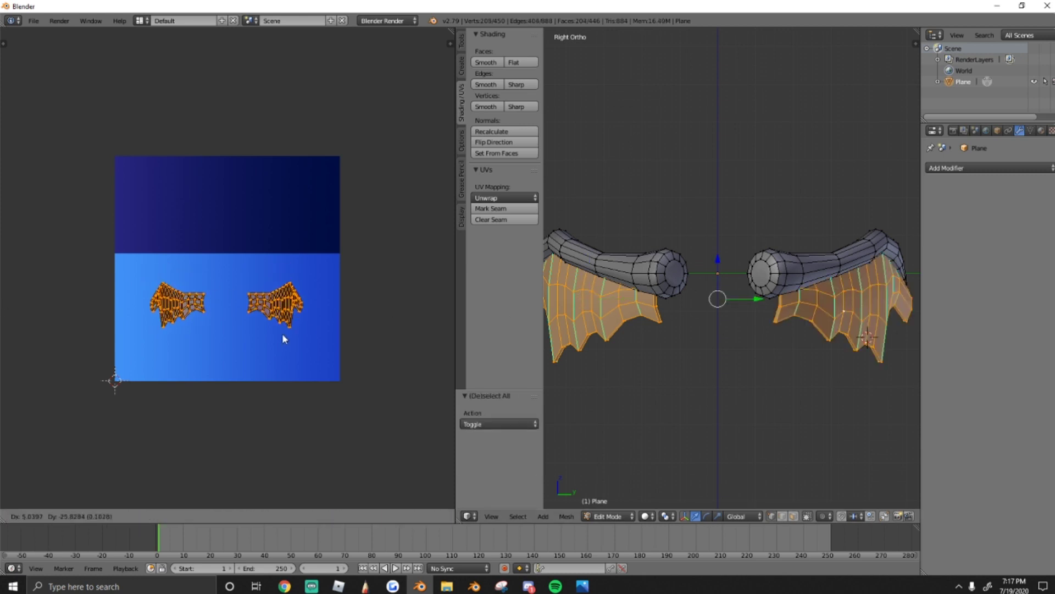
click(281, 348)
Rotate the membrane UV islands by -90°
text(r-90)
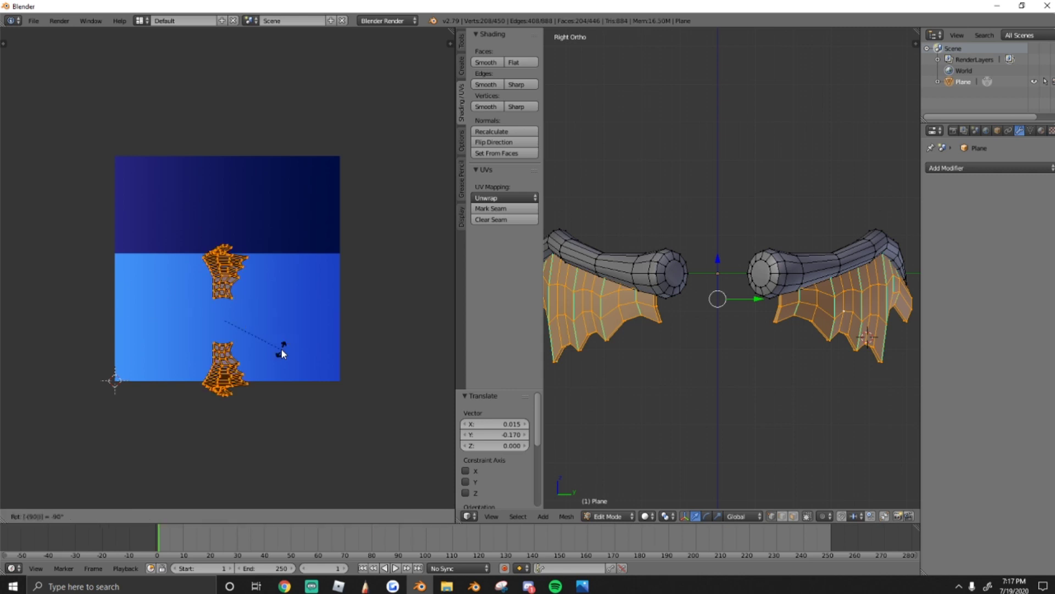
key(BackSpace)
key(BackSpace)
text(90)
key(Return)
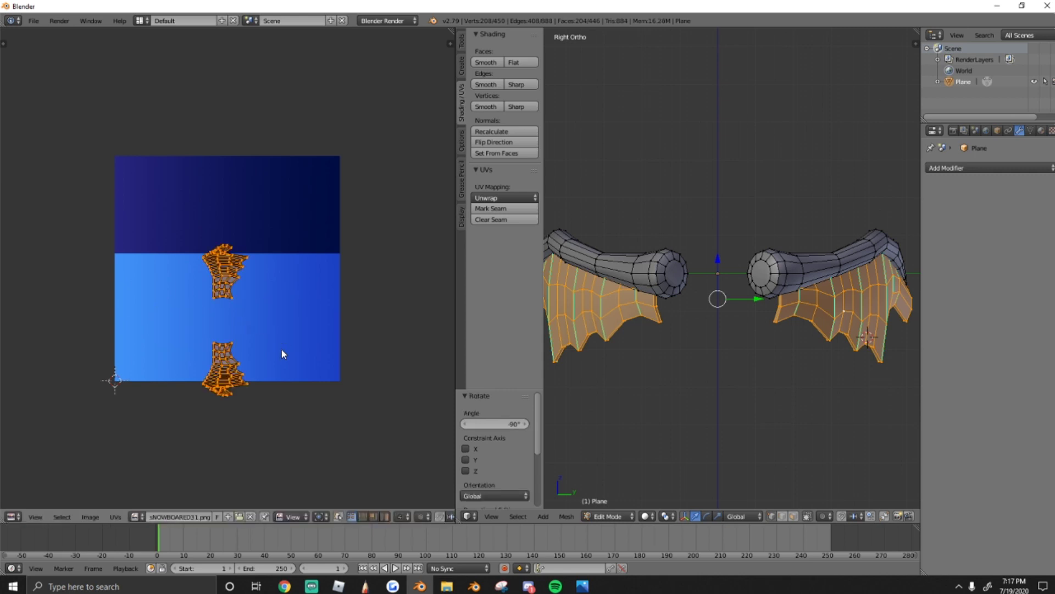
Rotate both membrane UV islands by 180° and move them toward the darker end of the bright blue gradient
text(r180)
key(Return)
key(g)
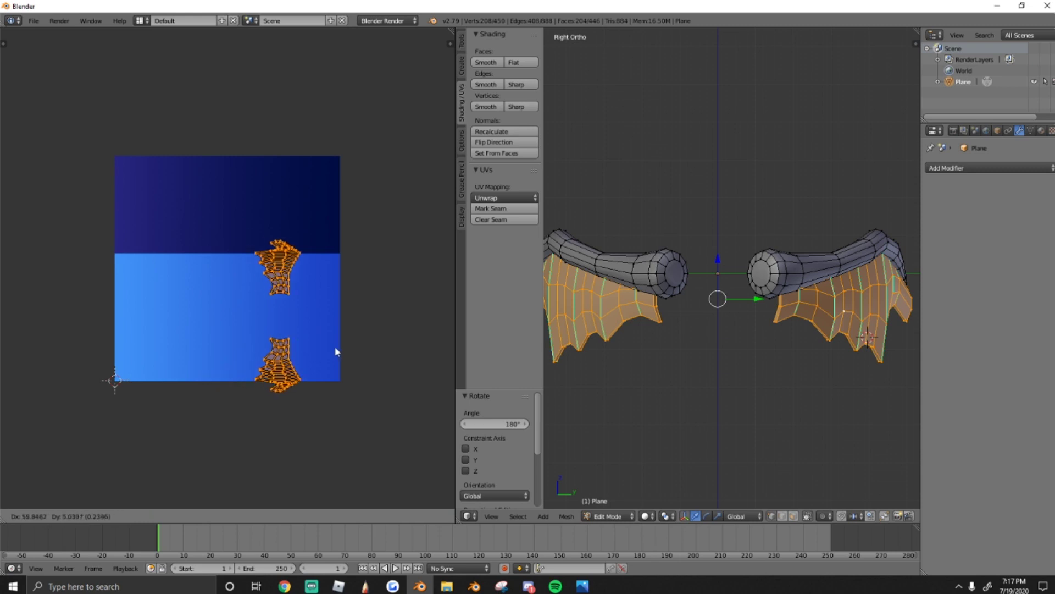
click(338, 379)
Select the upper membrane UV island, move it about -0.21 in X and -0.05 in Y, and stretch it about 4.67 times along X
key(a)
key(b)
drag(196, 235, 382, 356)
key(g)
click(253, 319)
key(s)
key(x)
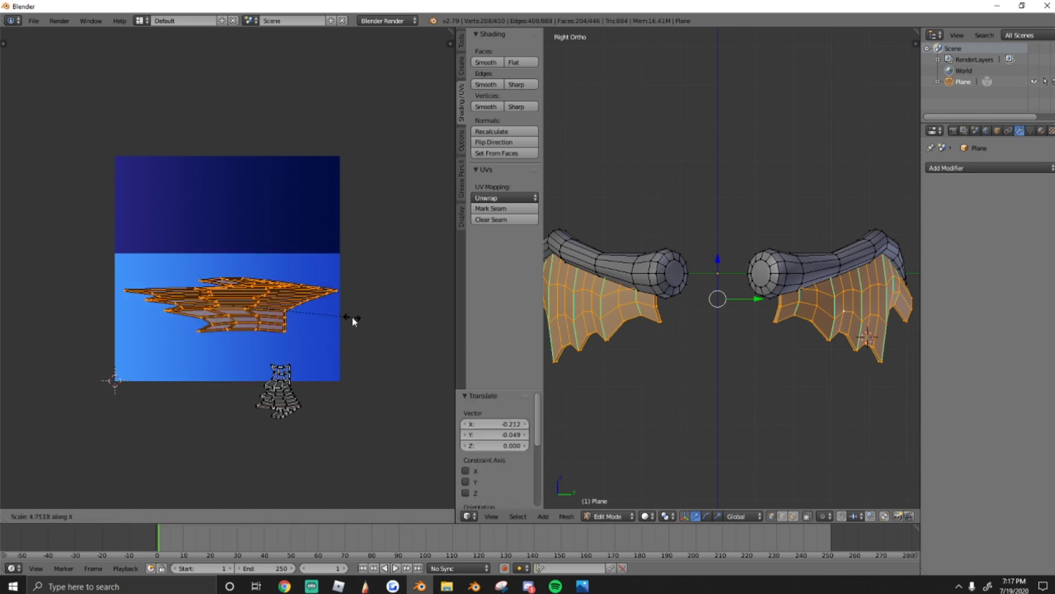
click(350, 318)
Scale the upper membrane island uniformly by about 1.03 and nudge it to fit within the bright blue gradient's width
key(s)
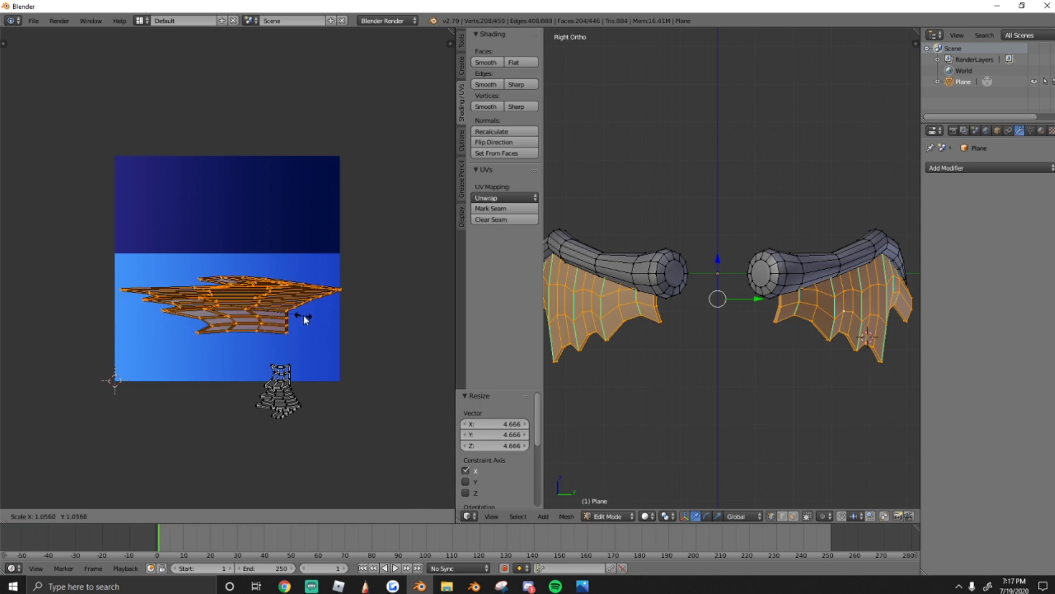
click(302, 315)
key(g)
click(299, 315)
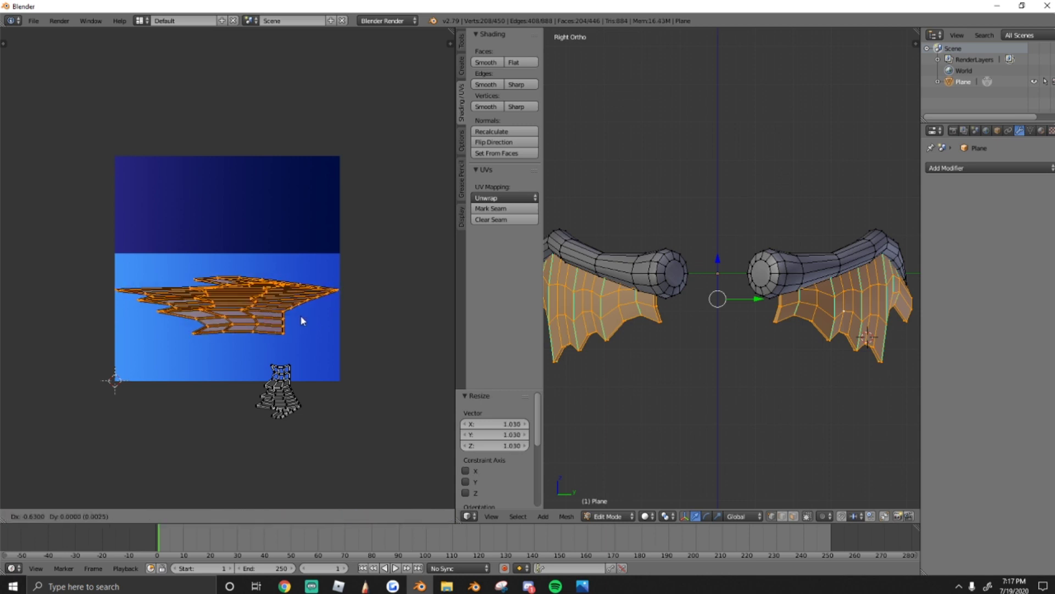
Select the lower membrane UV island, move it about -0.19 in X and 0.18 in Y, and stretch it about 4.75 times along X
key(a)
key(b)
drag(230, 346, 299, 408)
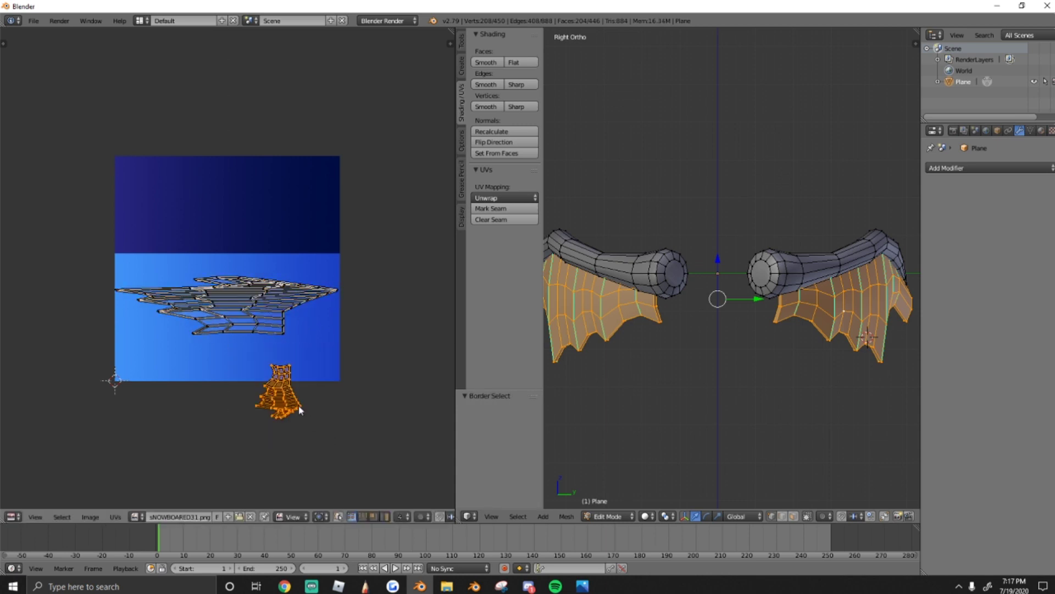
key(g)
click(252, 365)
key(s)
key(x)
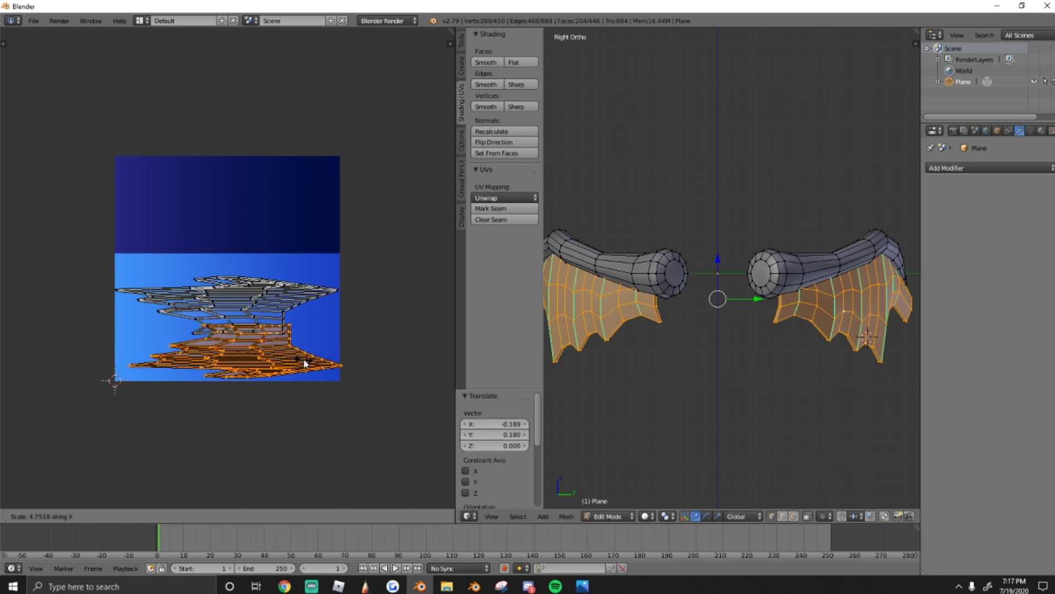
click(301, 363)
Fine-tune the lower membrane island with small moves and uniform scaling so it spans the bright blue gradient without leaving it
key(g)
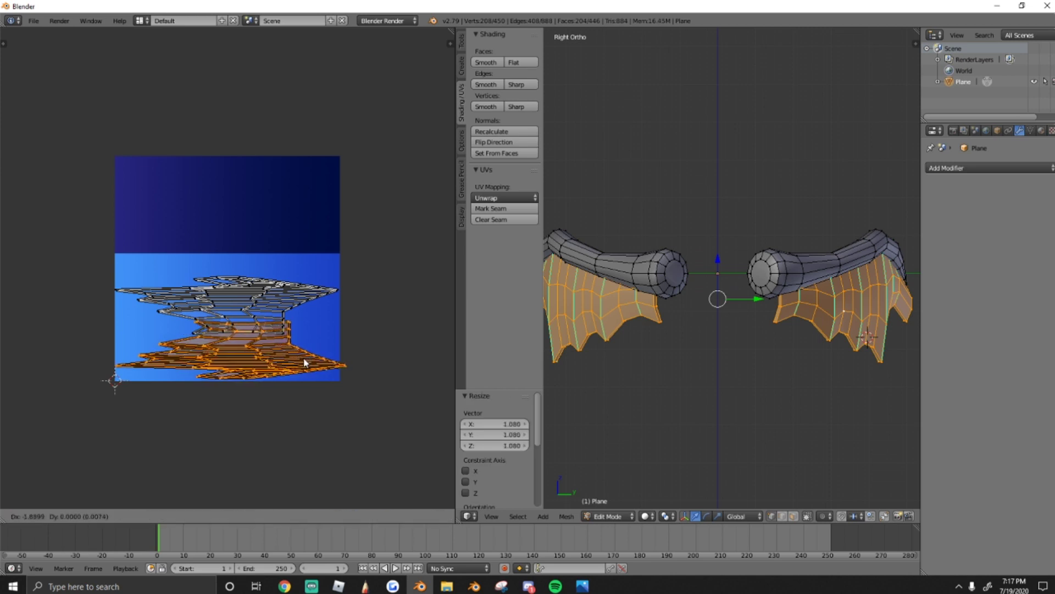
click(303, 362)
key(s)
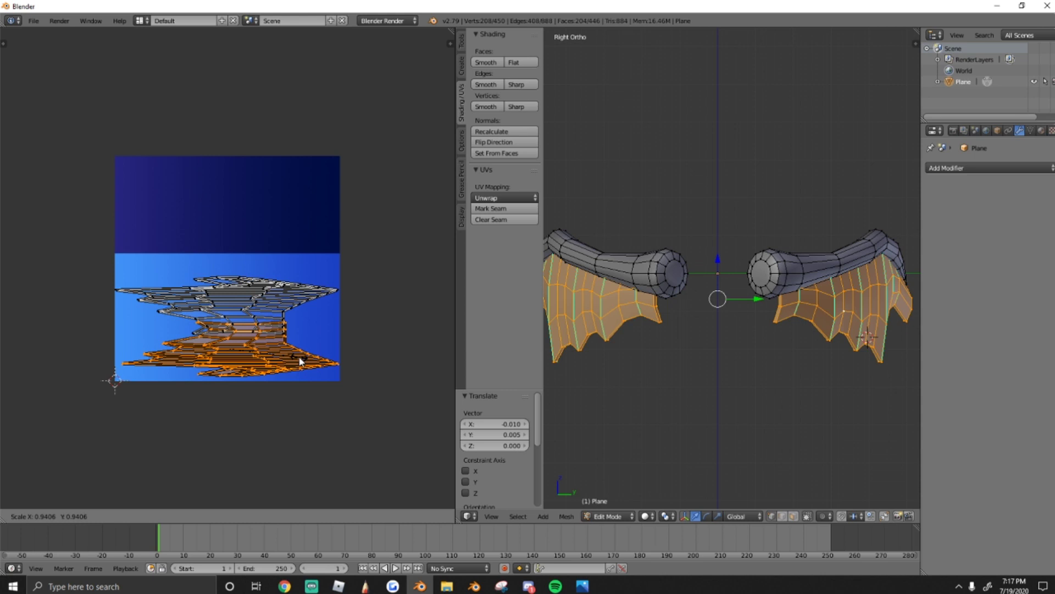
click(301, 362)
key(g)
key(s)
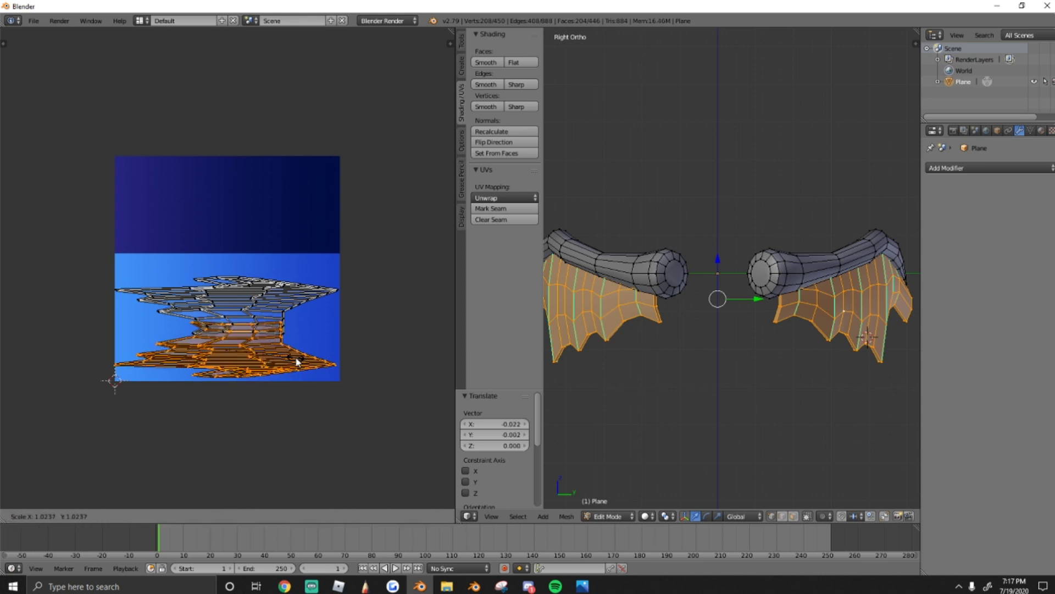
click(300, 361)
key(g)
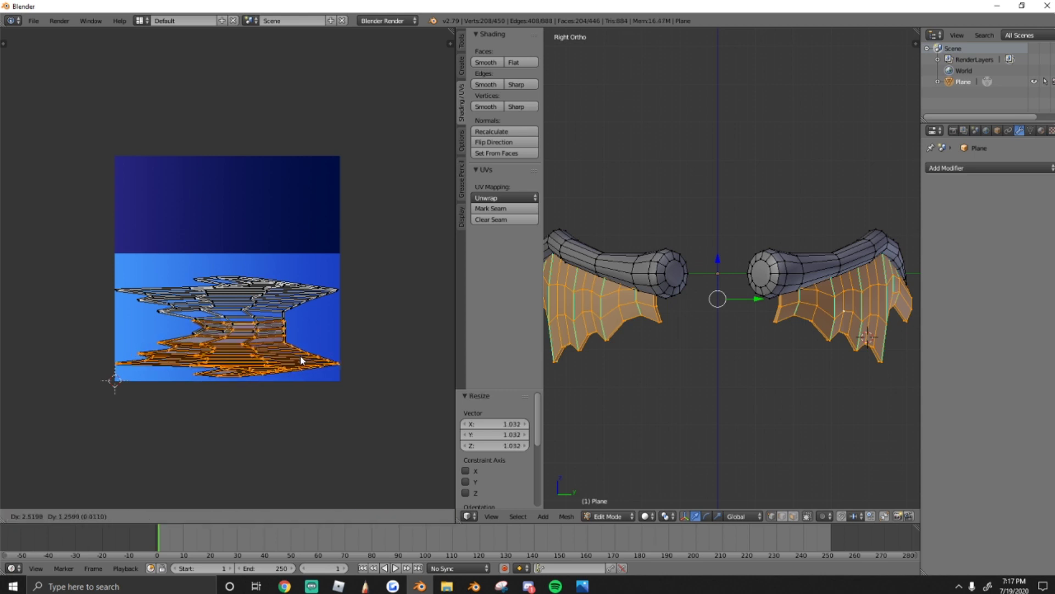
click(302, 362)
Set the viewport shading to Texture and return to Object Mode to inspect the textured wings from several angles
click(648, 517)
click(659, 469)
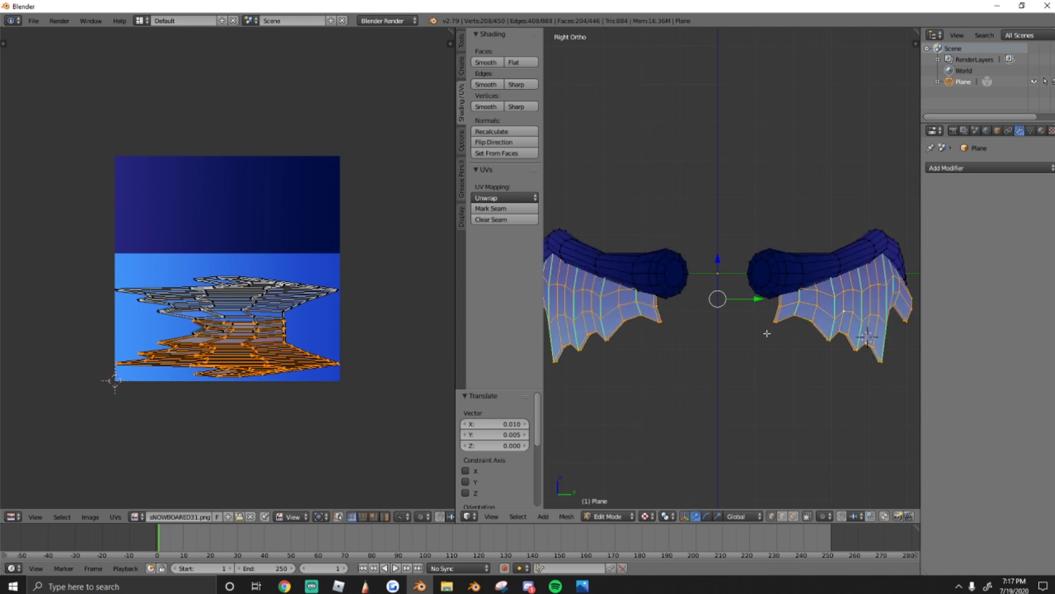
middle_drag(766, 332, 721, 348)
key(Tab)
key(shift+f)
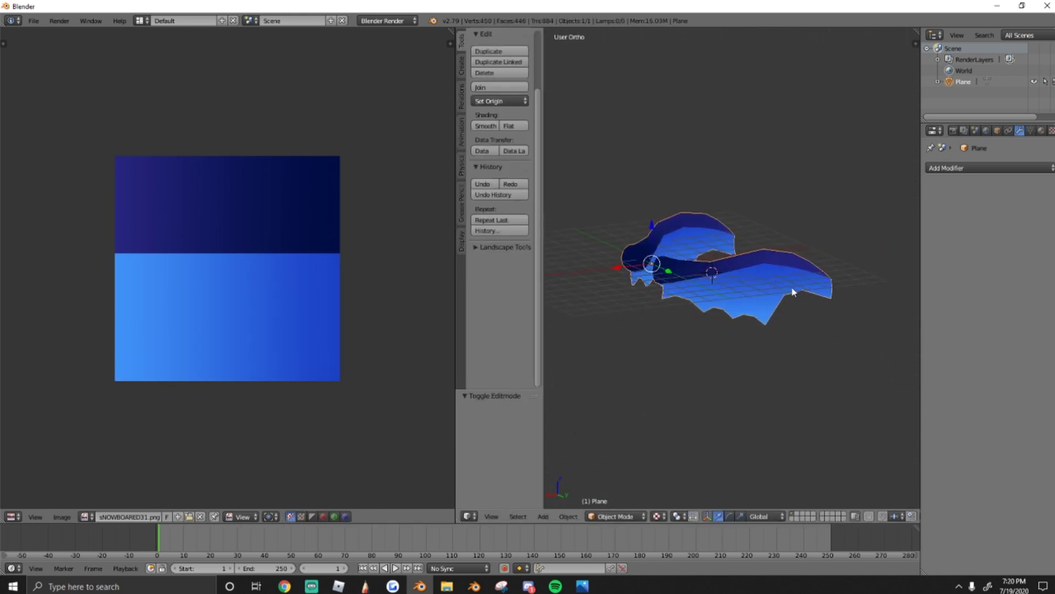
middle_drag(778, 306, 812, 258)
scroll(719, 266, up, 4)
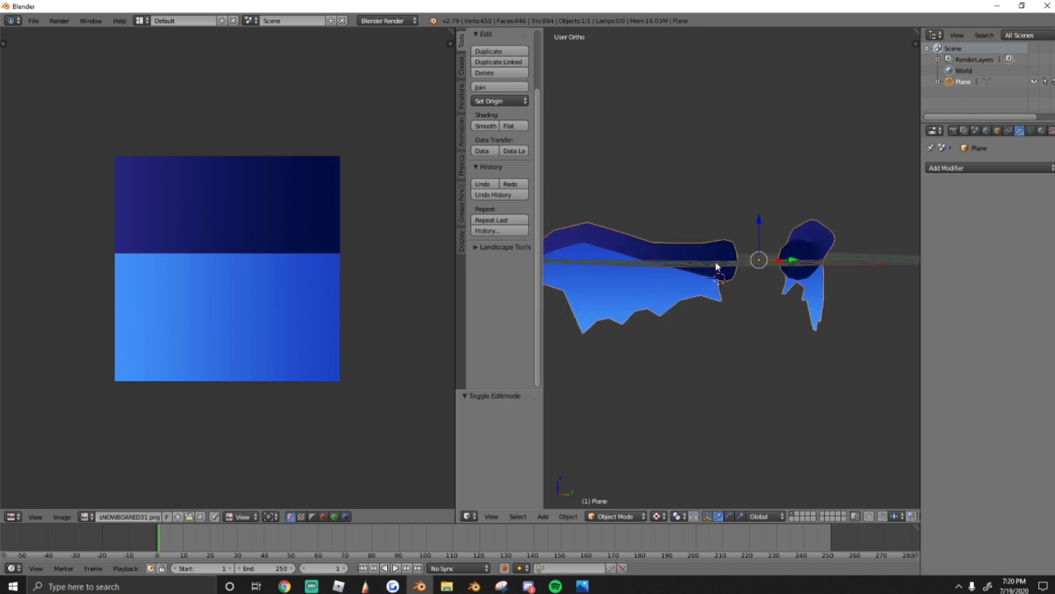
middle_drag(718, 266, 645, 345)
In Edit Mode, select the vertical face loops of alternating membrane sections between the seams on one wing
key(Tab)
right_click(724, 302)
scroll(735, 305, up, 1)
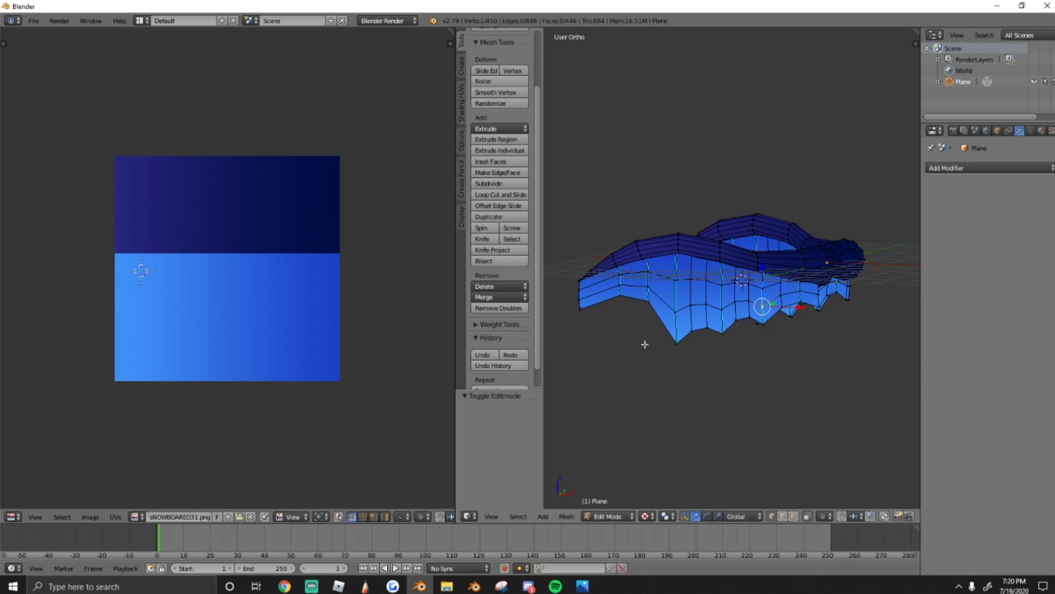
alt+right_click(647, 279)
scroll(659, 295, up, 1)
middle_drag(677, 306, 668, 313)
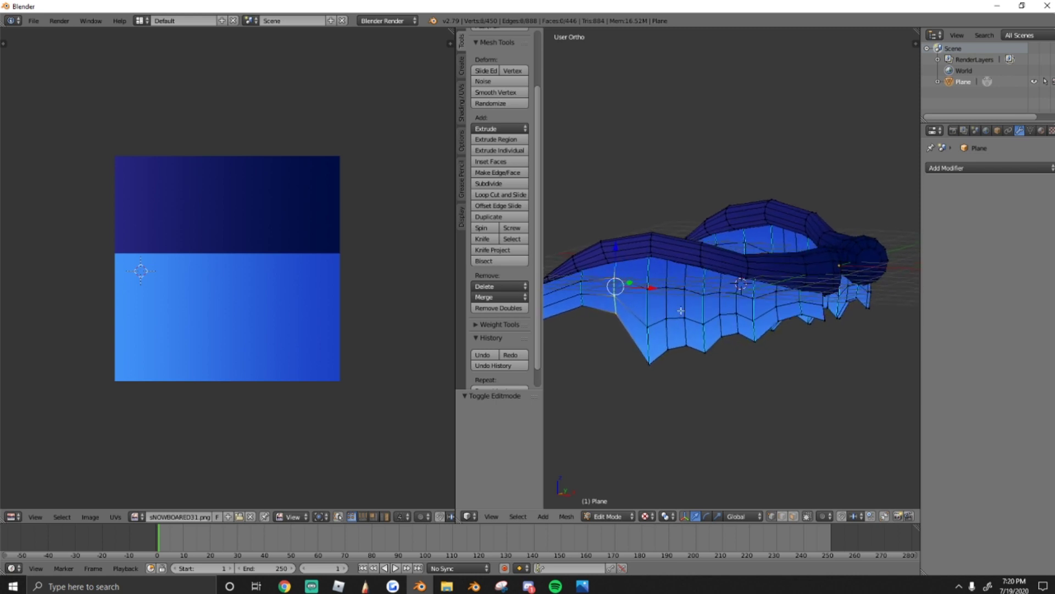
scroll(710, 319, up, 2)
alt+right_click(757, 342)
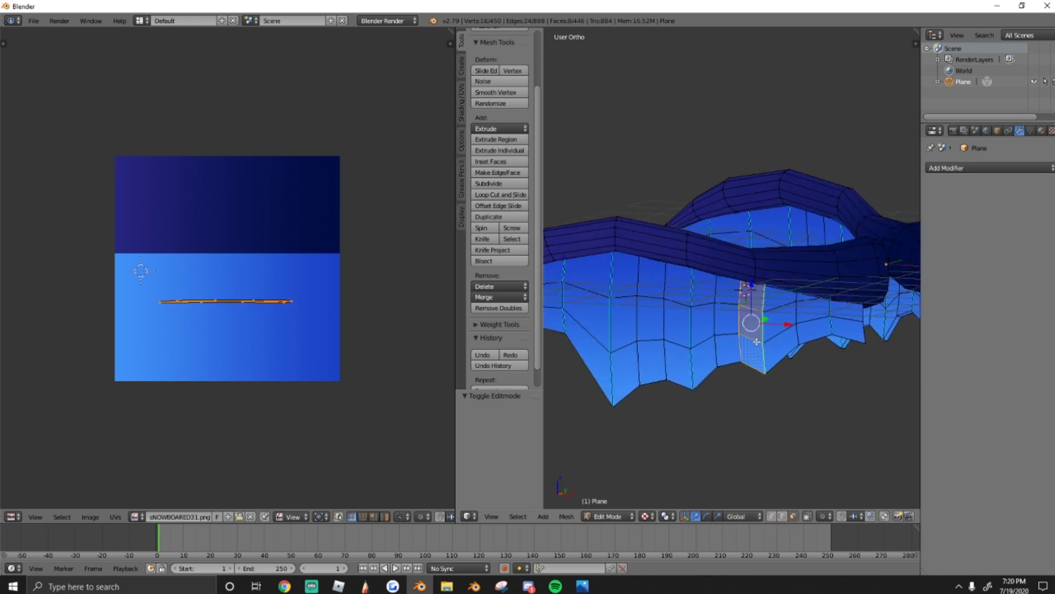
alt+shift+right_click(728, 361)
alt+shift+right_click(703, 367)
alt+shift+right_click(589, 378)
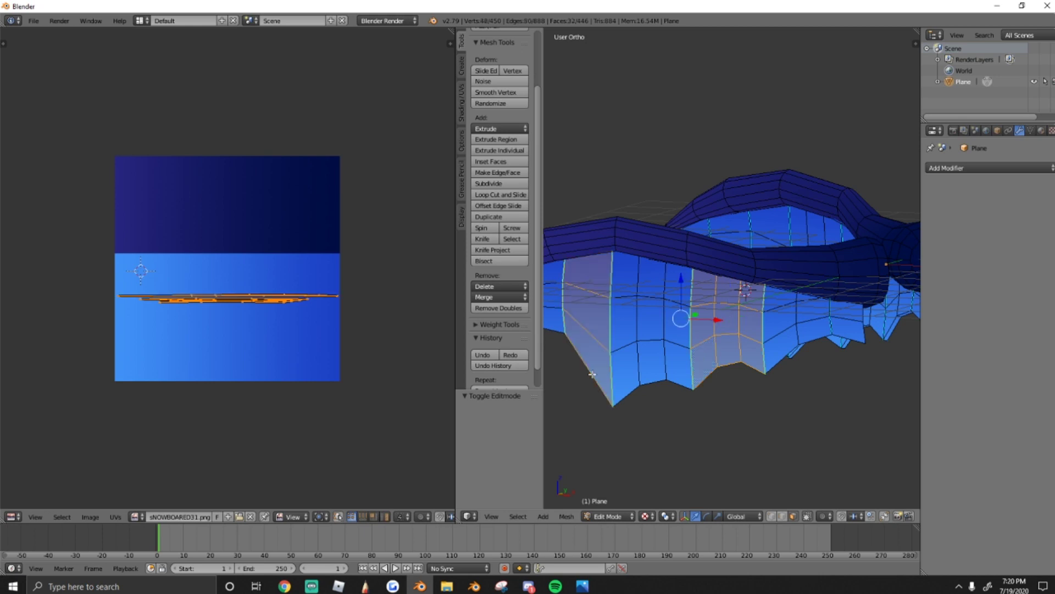
Add the matching alternating membrane face loops on the other wing to the selection
scroll(587, 348, down, 3)
middle_drag(795, 294, 593, 290)
scroll(673, 333, up, 2)
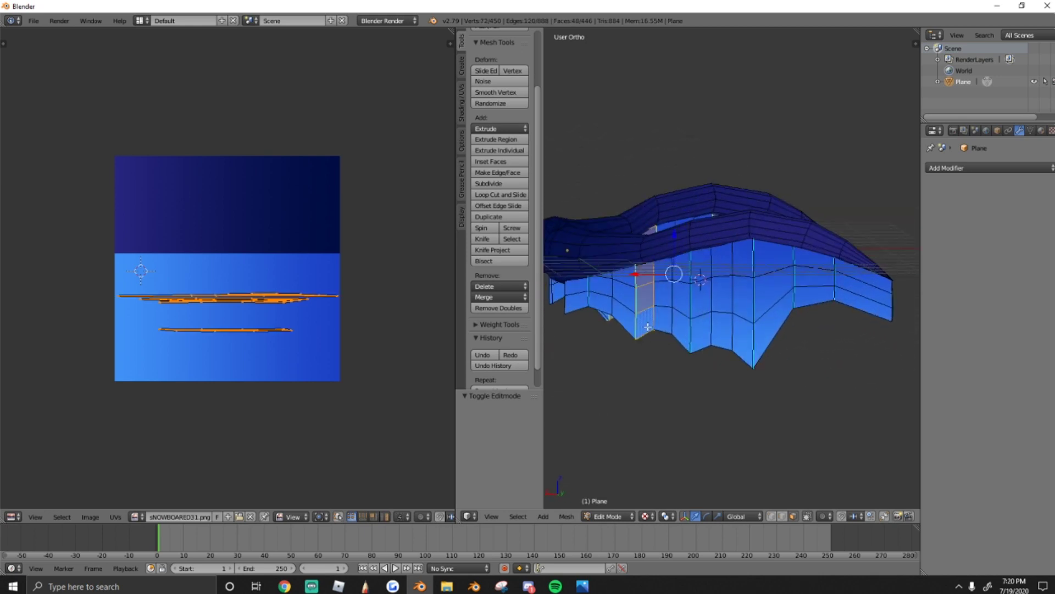
alt+shift+right_click(777, 314)
alt+shift+right_click(828, 294)
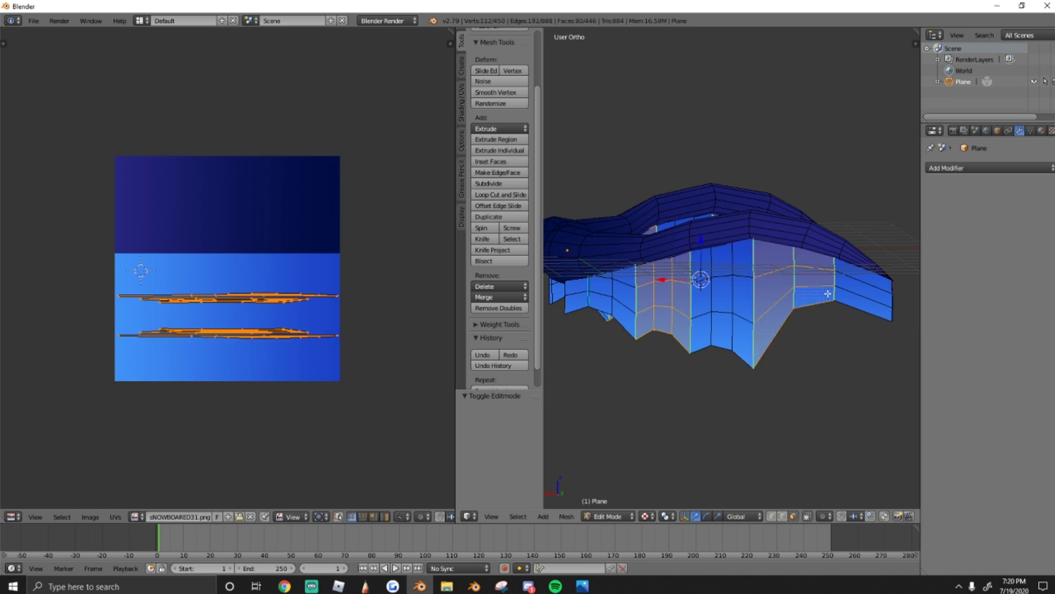
middle_drag(751, 314, 616, 290)
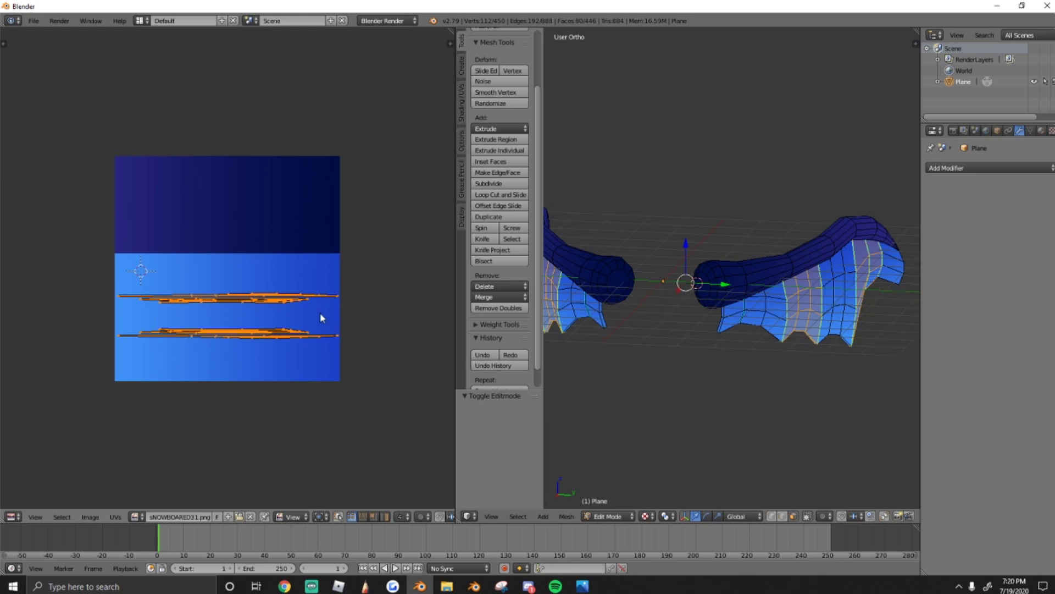
Narrow the UVs of the selected membrane sections along X and return to Object Mode to check the panelled shading
key(s)
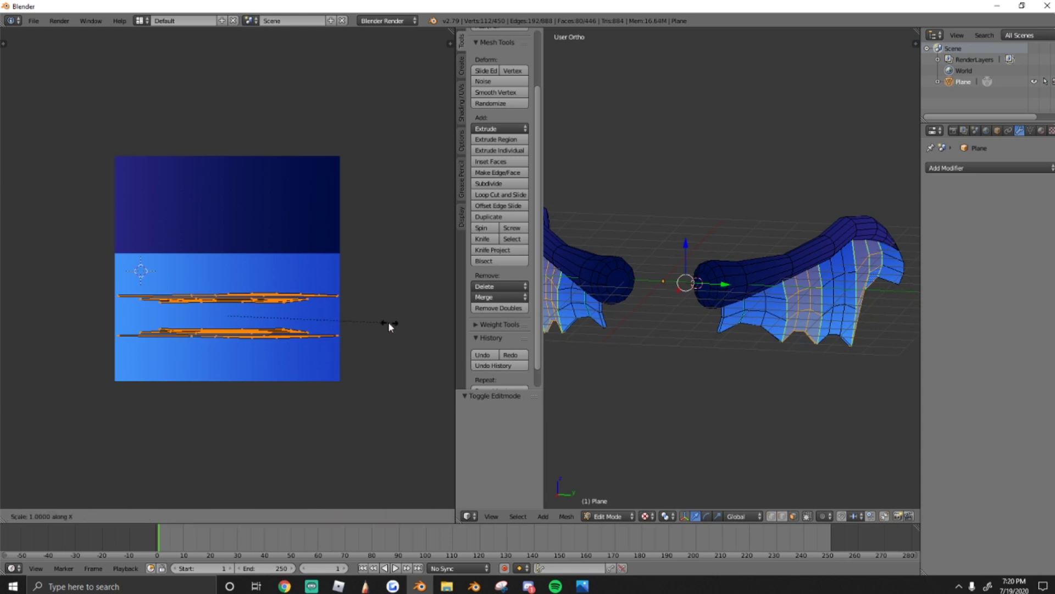
click(339, 318)
key(Tab)
middle_drag(781, 366, 704, 363)
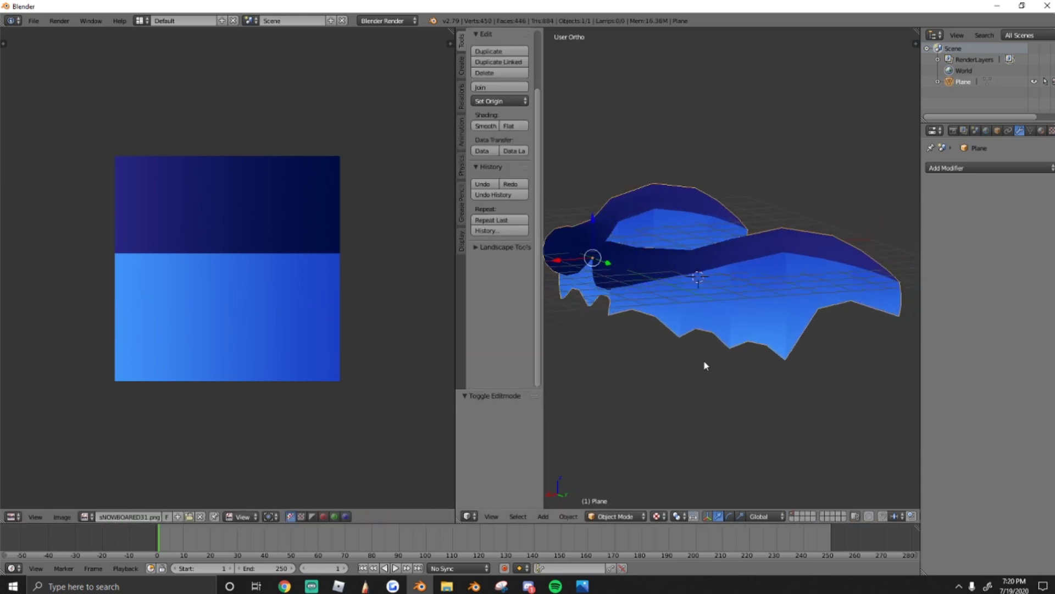
scroll(761, 339, up, 2)
middle_drag(761, 339, 745, 309)
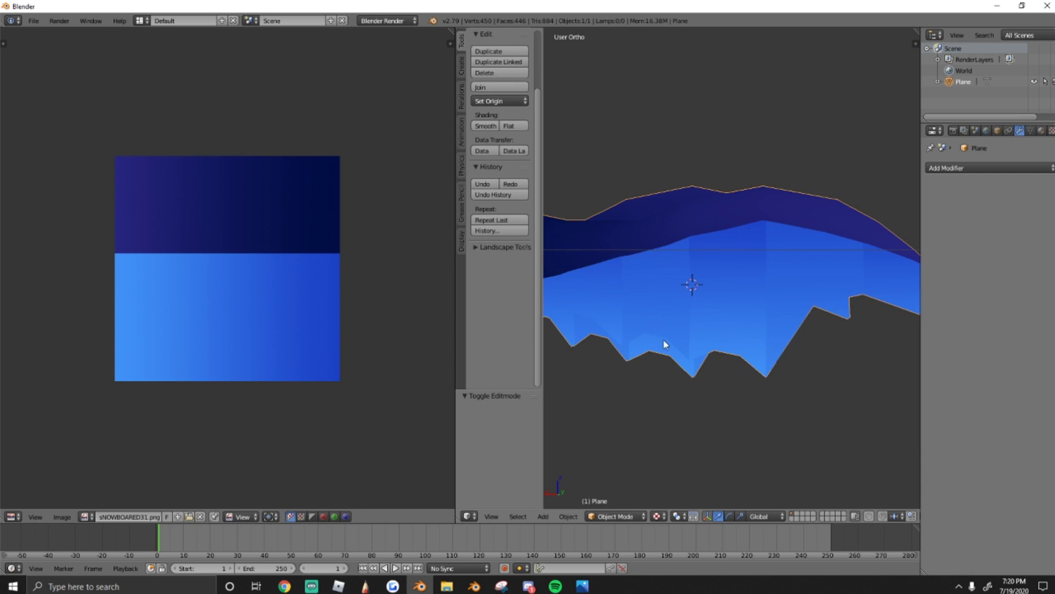
middle_drag(665, 345, 758, 265)
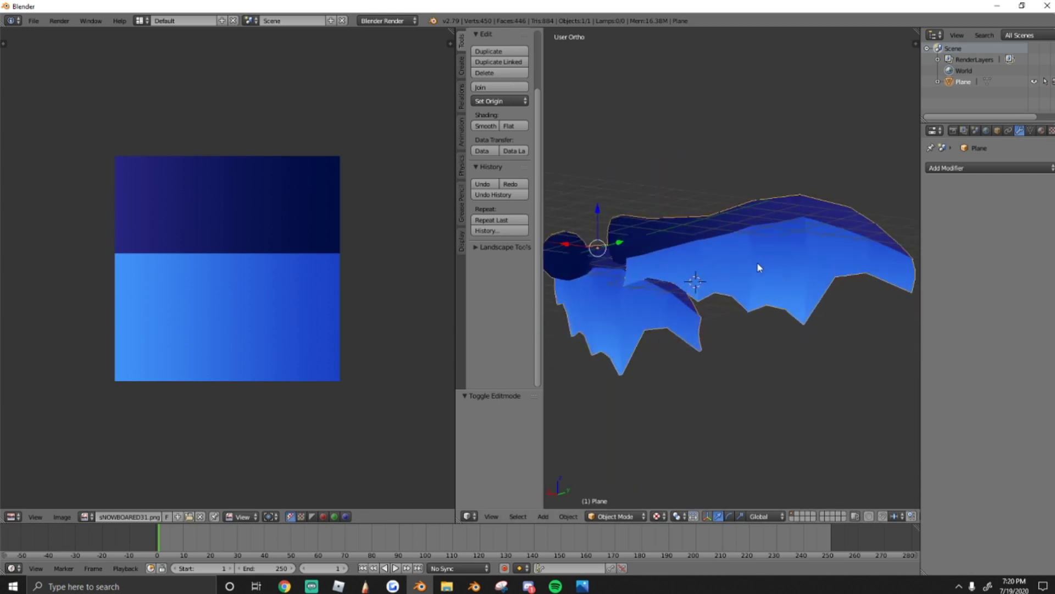
Switch the viewport to perspective and reselect the wings object
key(Tab)
key(Tab)
middle_drag(731, 328, 733, 272)
key(KP_5)
key(a)
key(a)
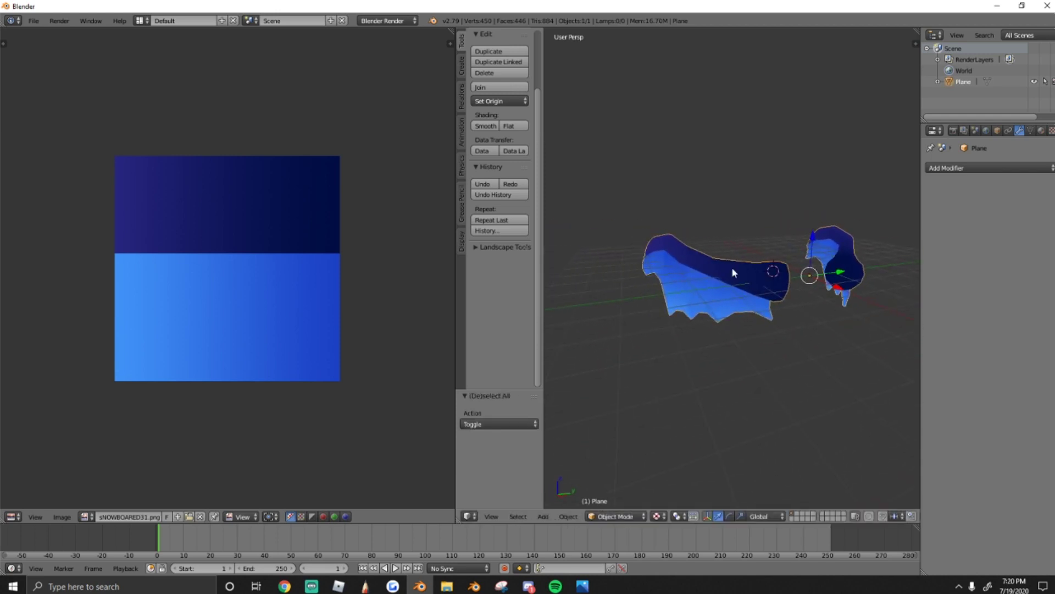
Export the wings as a Wavefront (.obj) file and dismiss the browser extension notification
click(33, 21)
mouse_move(51, 245)
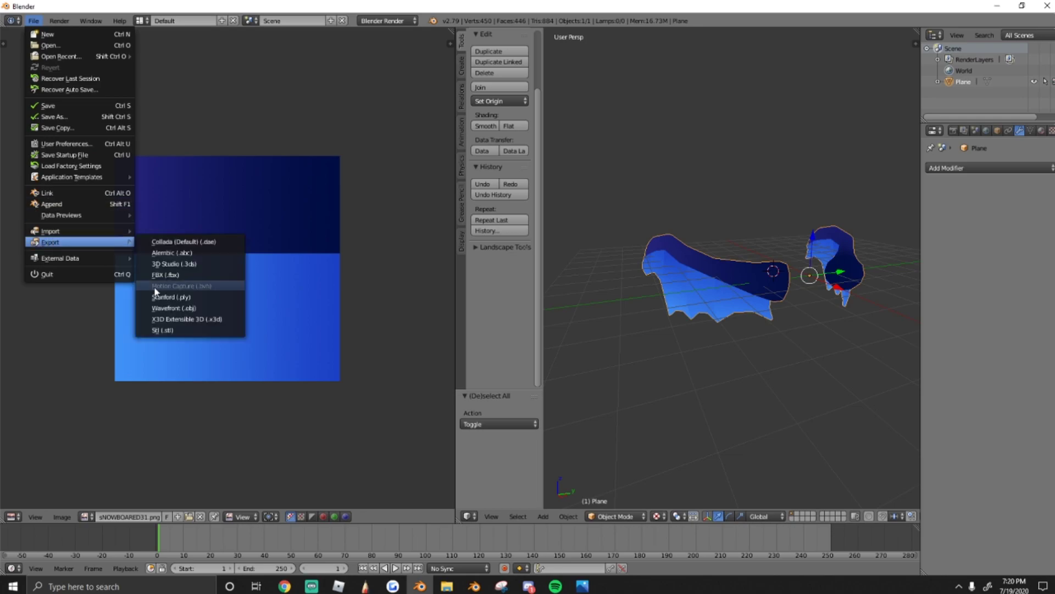
click(177, 307)
click(1032, 50)
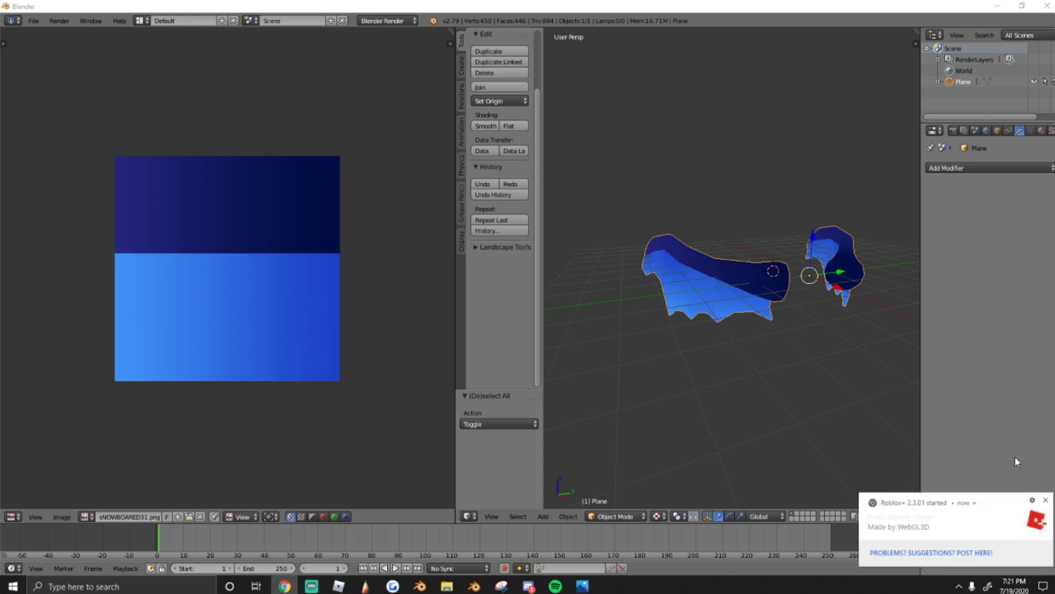
click(1045, 500)
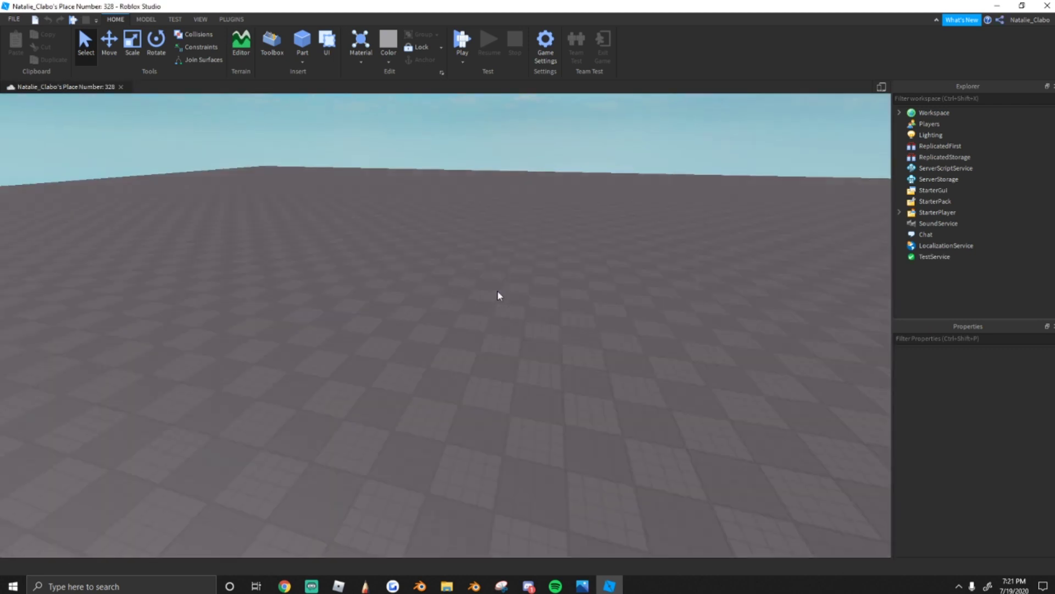
In Roblox Studio, insert a MeshPart into the place
right_click(499, 293)
click(539, 531)
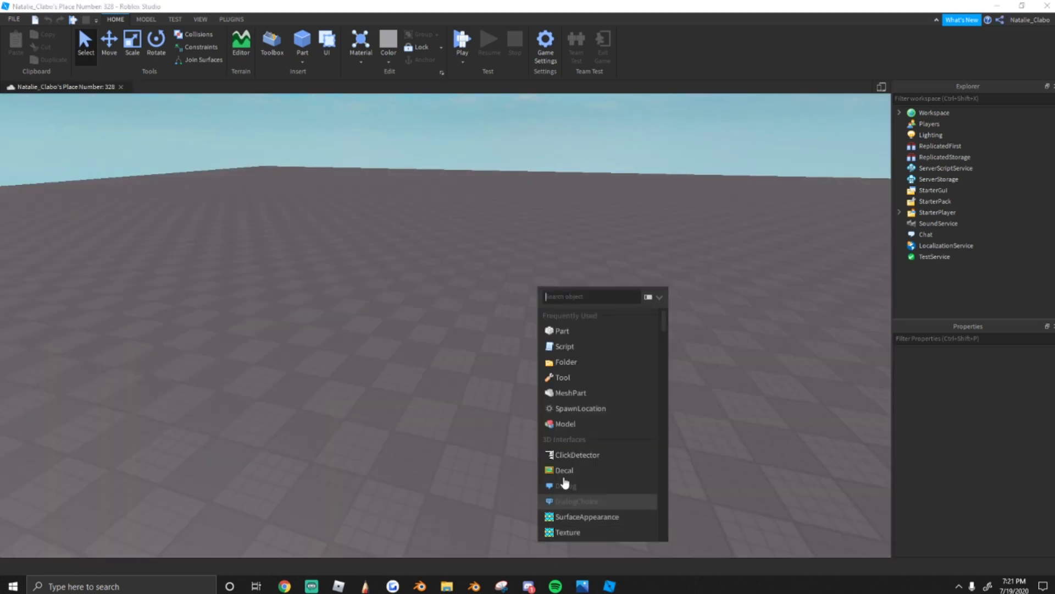
click(570, 394)
scroll(504, 352, up, 5)
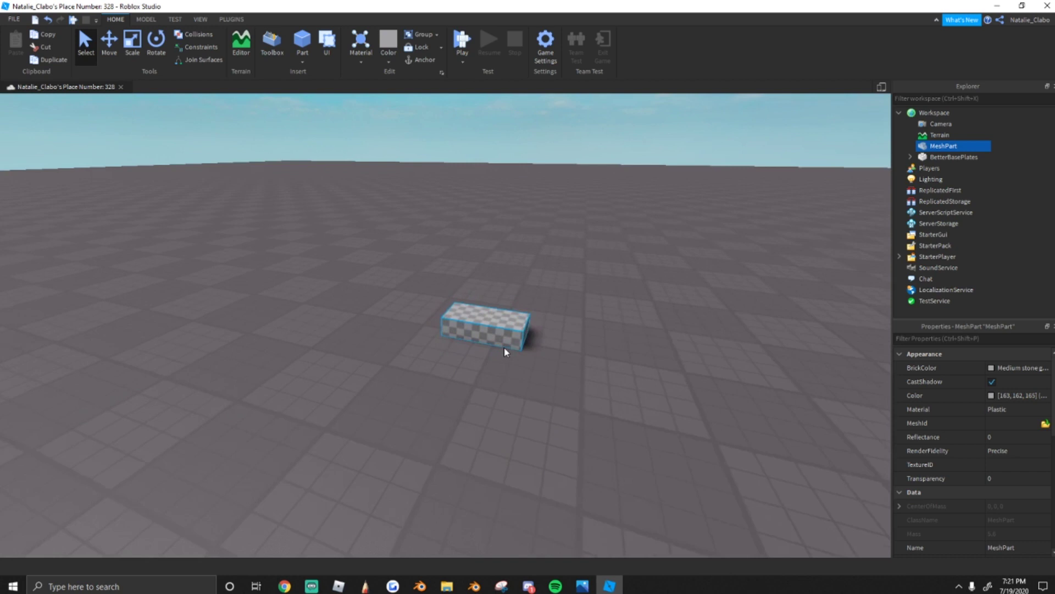
Load the mesh file "untitled" from Documents as the MeshPart's MeshId and accept the import
click(1046, 423)
click(53, 83)
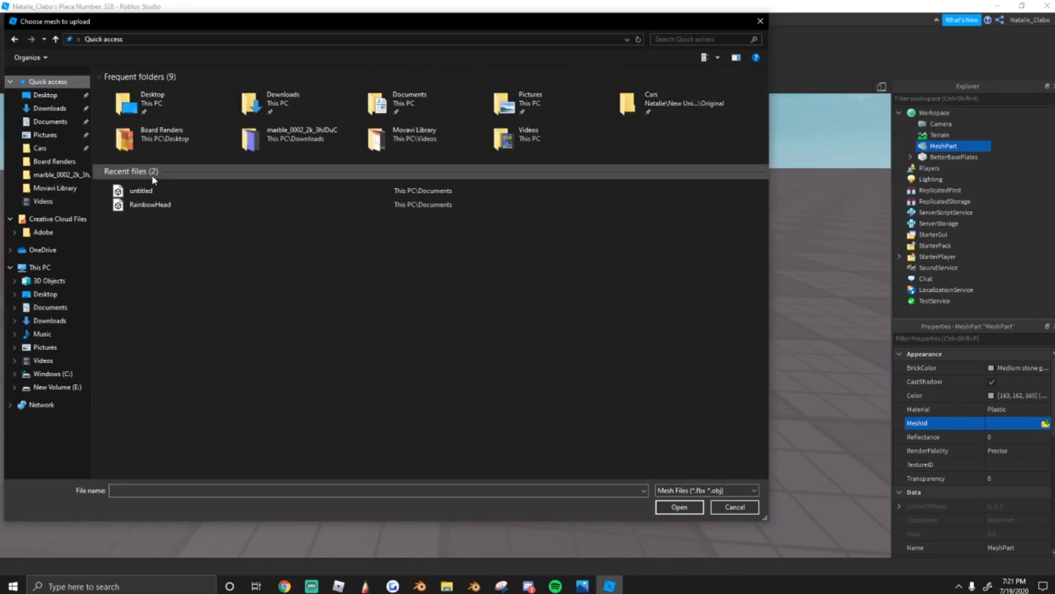
click(153, 190)
click(679, 507)
key(Return)
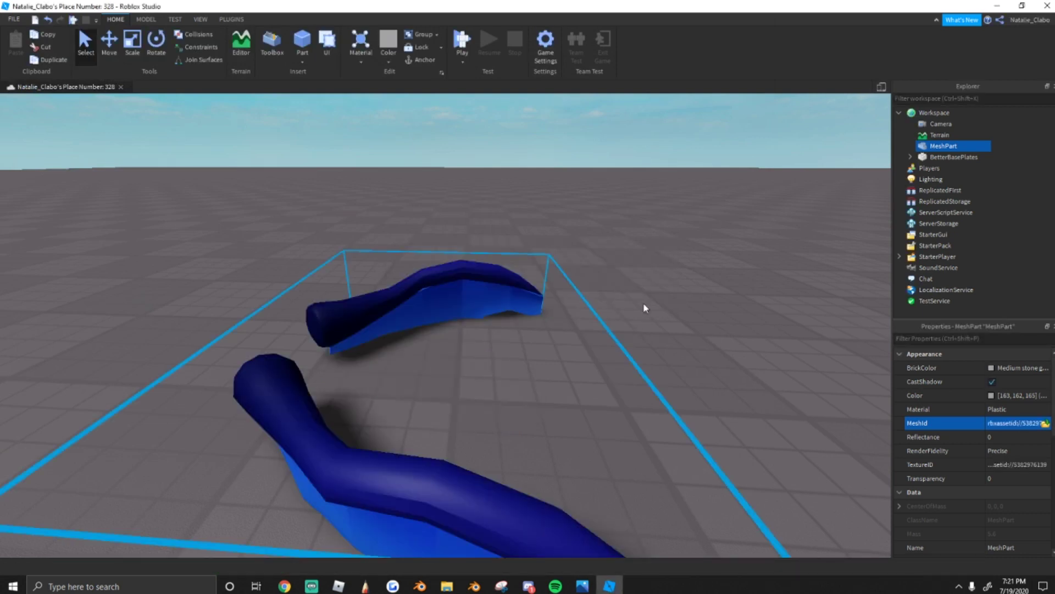
Scale the imported wings mesh down uniformly to a small fraction of its imported size
click(271, 348)
drag(447, 297, 476, 254)
right_drag(477, 254, 395, 226)
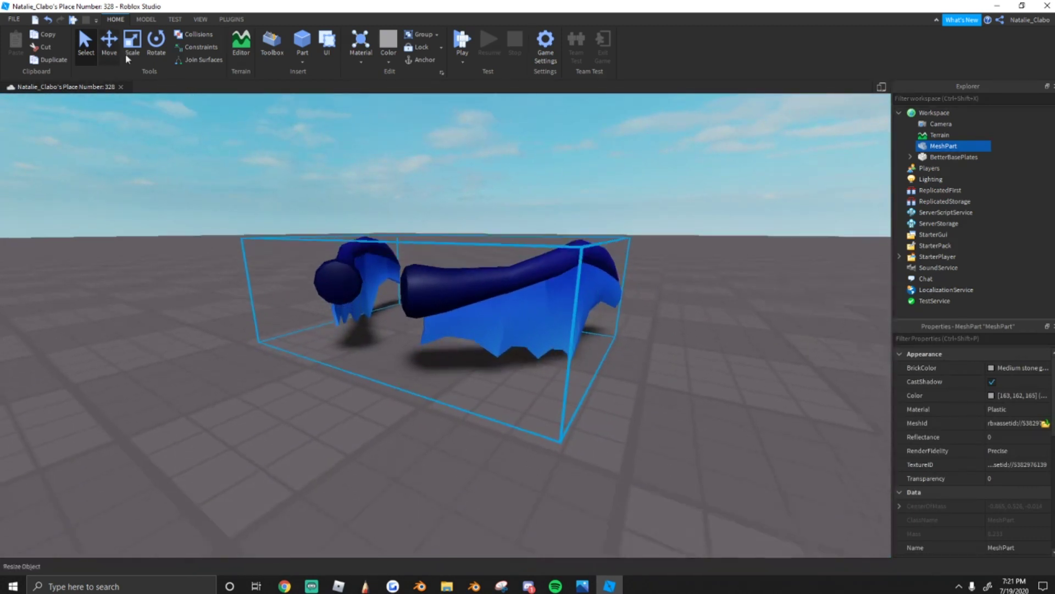
click(141, 58)
shift+drag(440, 162, 435, 243)
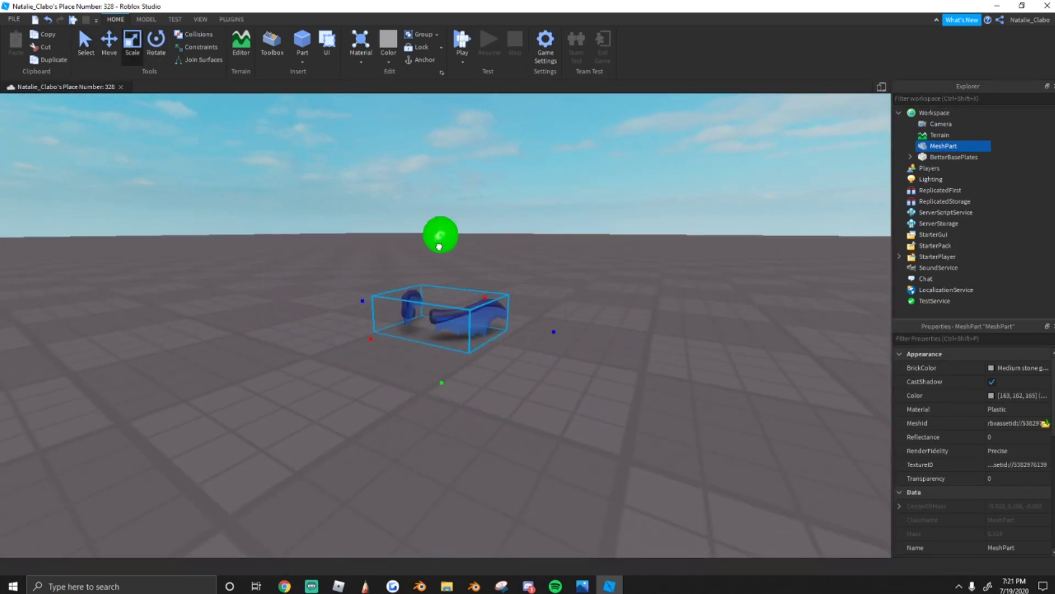
click(353, 244)
right_drag(353, 244, 353, 245)
scroll(353, 244, up, 2)
Switch to the Roblox Develop page in the browser
drag(1054, 85, 192, 1)
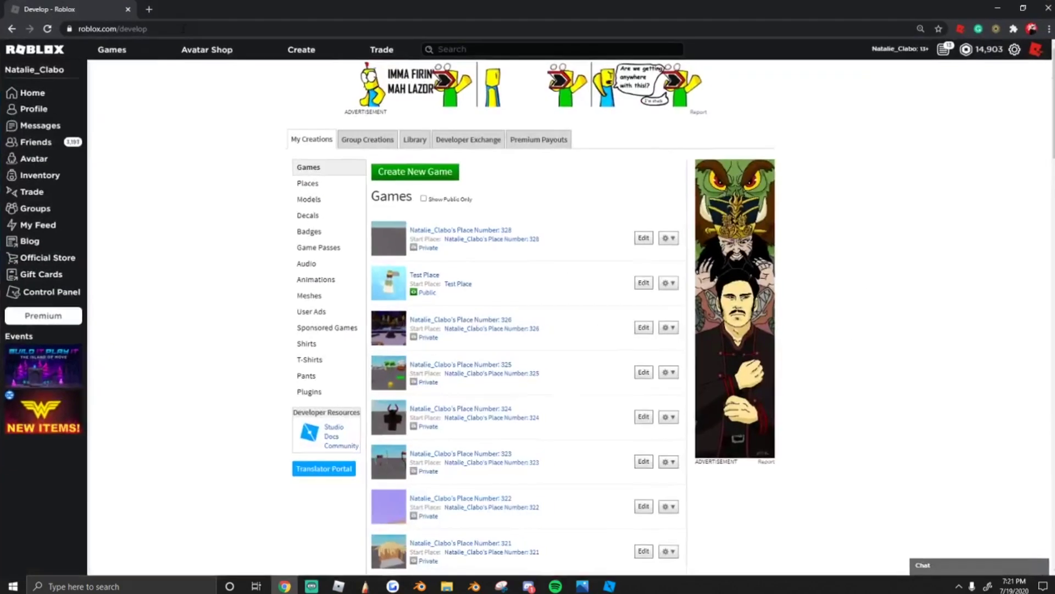
Upload the image "sNOWBOARED31 - Copy" as a new decal named "WingTexture"
click(290, 50)
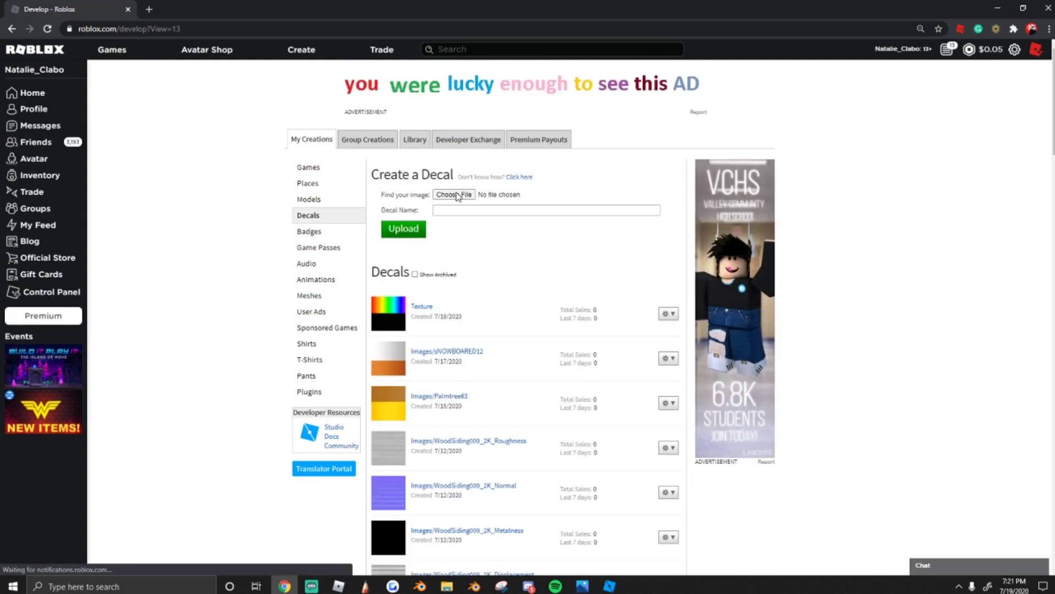
click(454, 194)
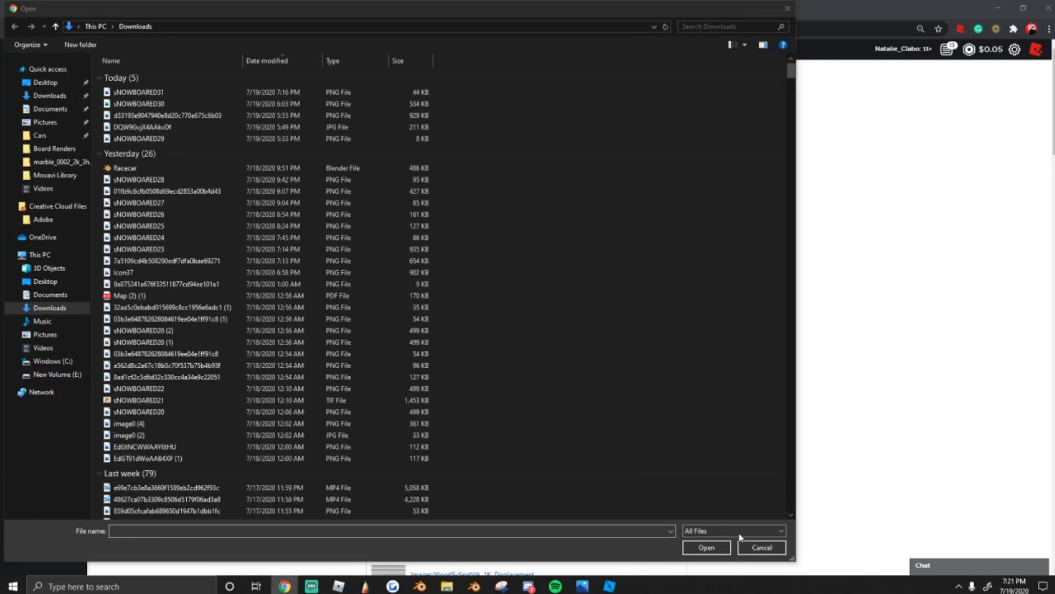
key(ctrl+v)
click(707, 547)
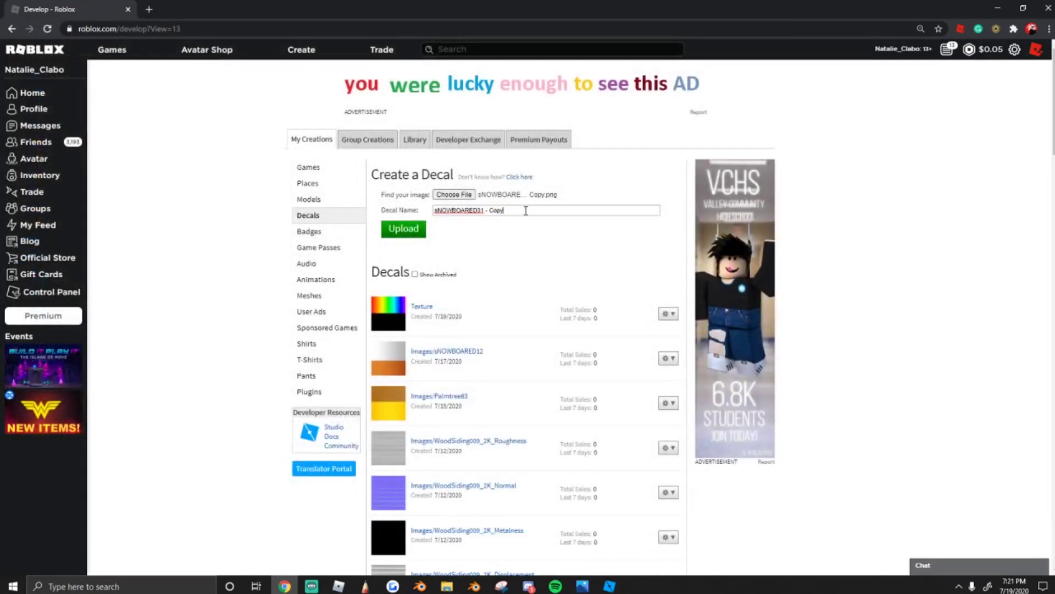
key(ctrl+a)
text(Wing)
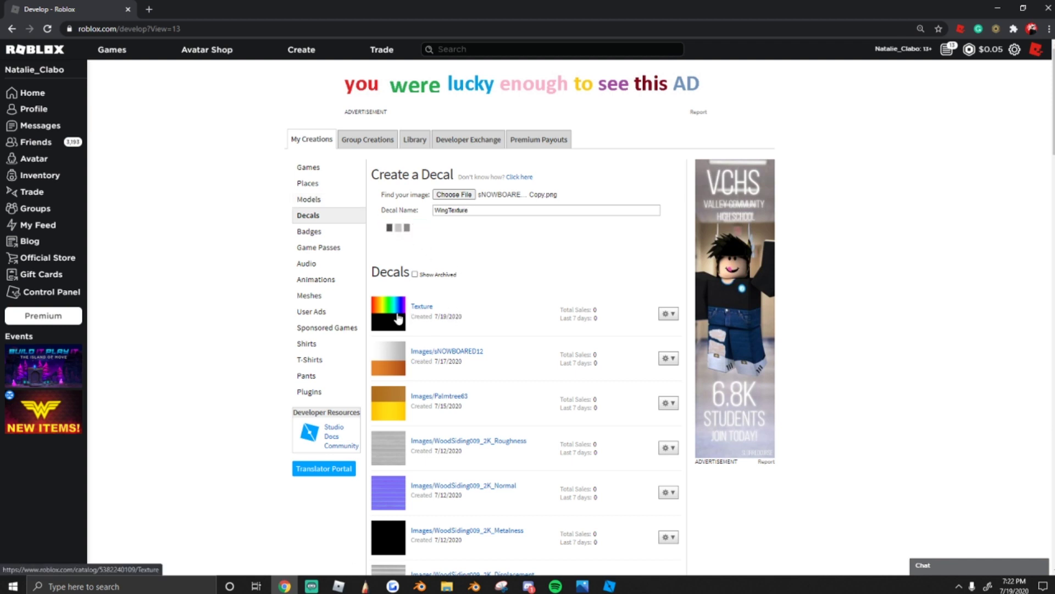
Open the uploaded WingTexture decal's page and copy its asset ID from the page address
click(412, 308)
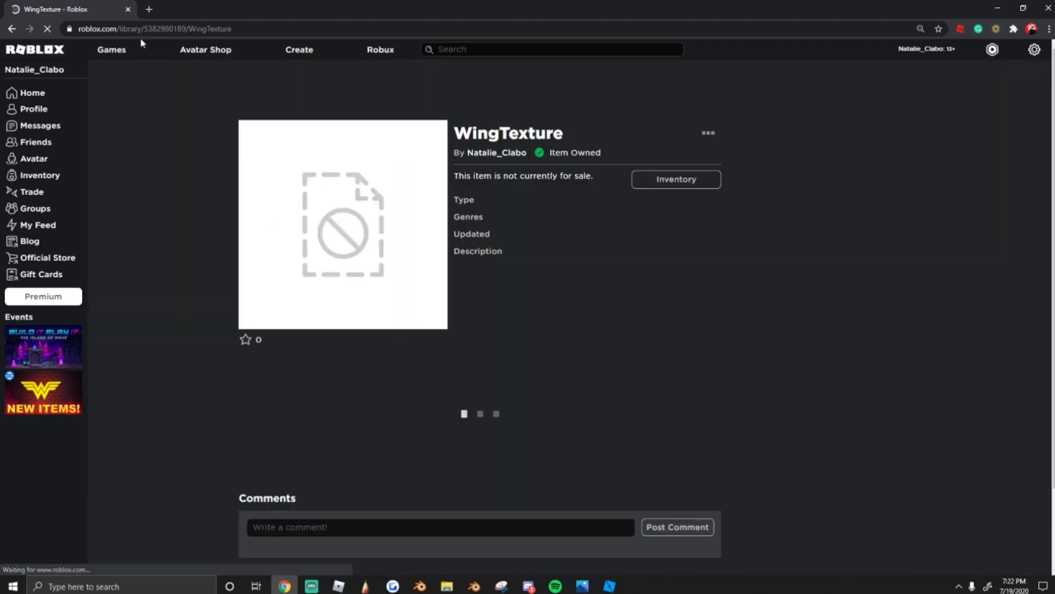
double_click(209, 28)
right_click(198, 30)
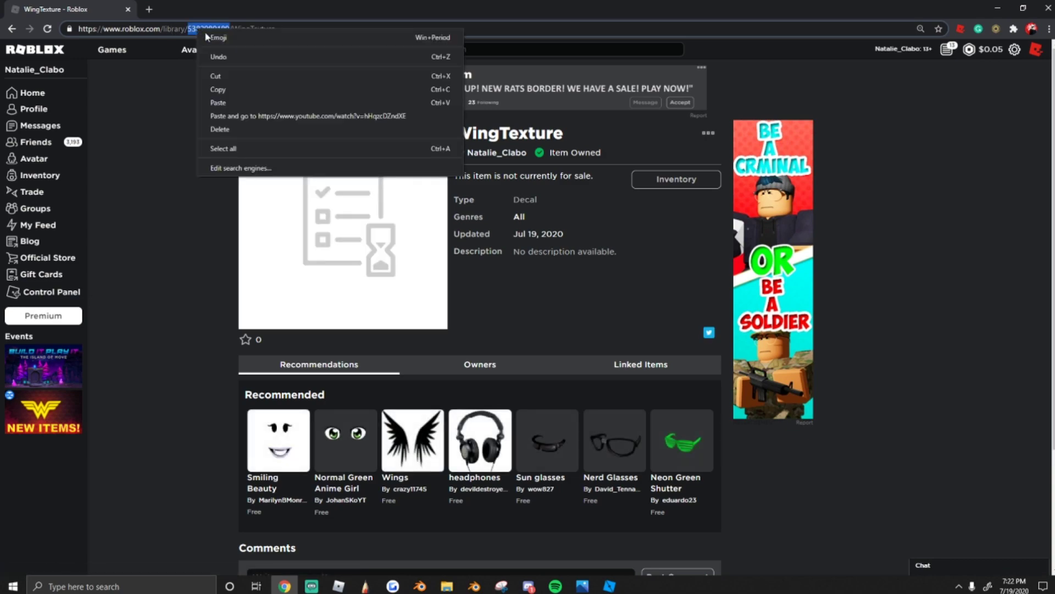
click(218, 90)
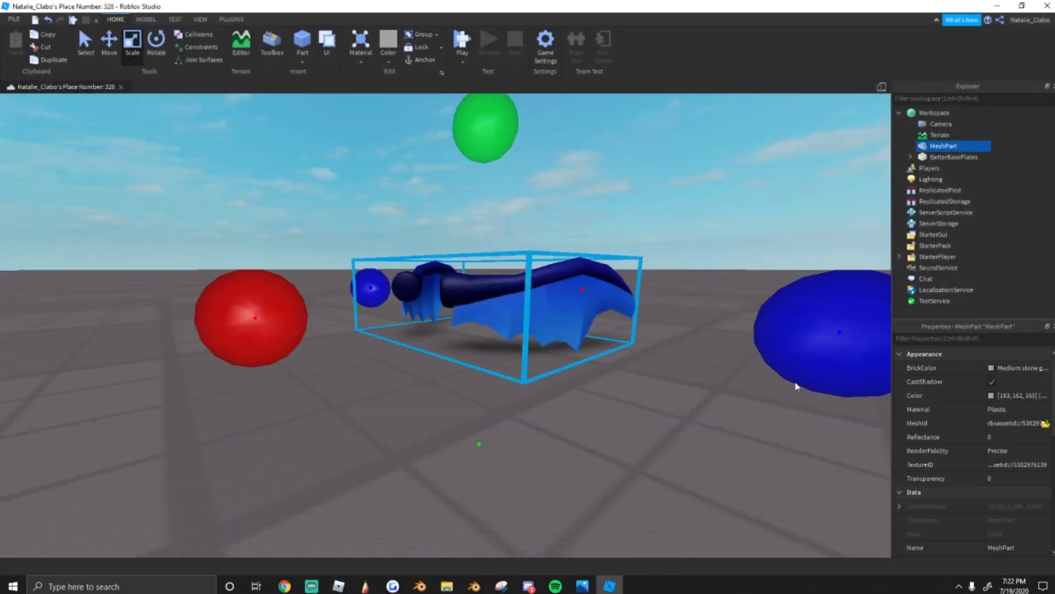
Switch to Roblox Studio and set the wings MeshPart's TextureID to the copied decal ID
click(1017, 464)
key(ctrl+v)
key(Return)
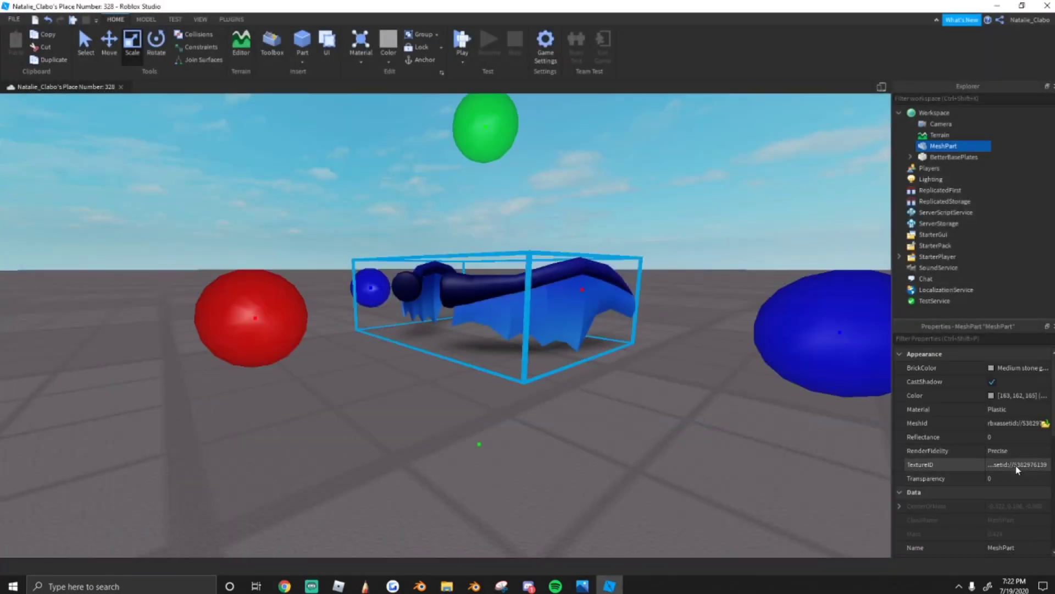
click(501, 419)
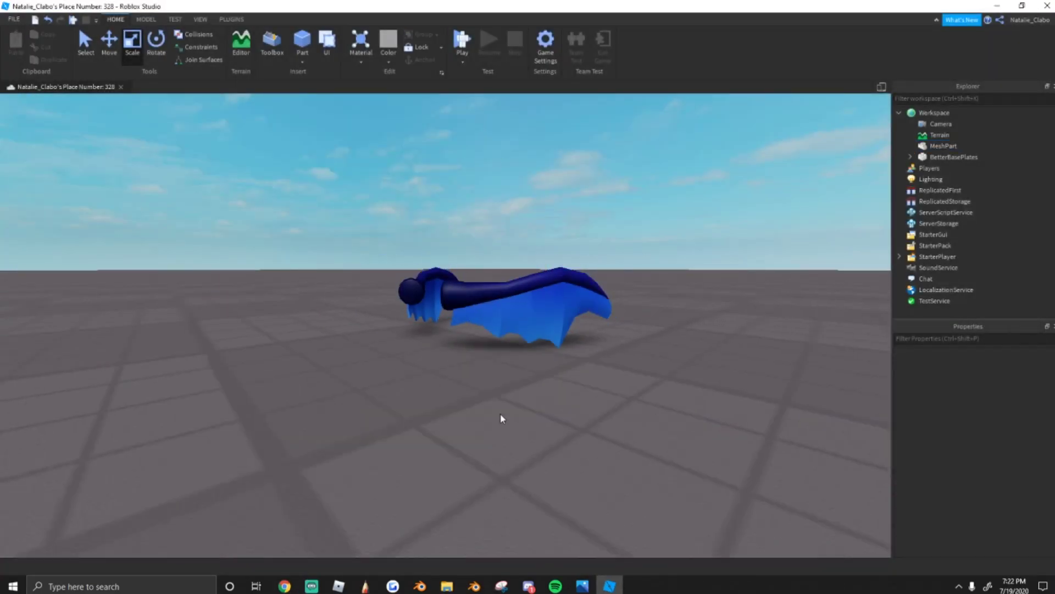
Try to resize the wings MeshPart along a single axis, and undo the resize
right_drag(500, 419, 497, 415)
click(501, 345)
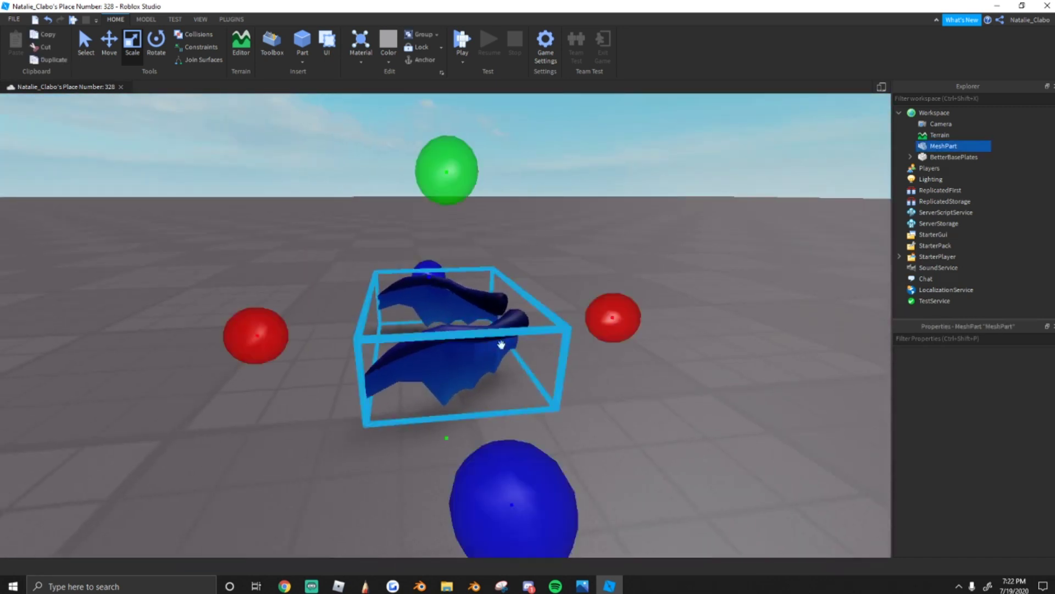
drag(616, 321, 542, 332)
key(ctrl+z)
click(633, 411)
right_drag(634, 410, 613, 380)
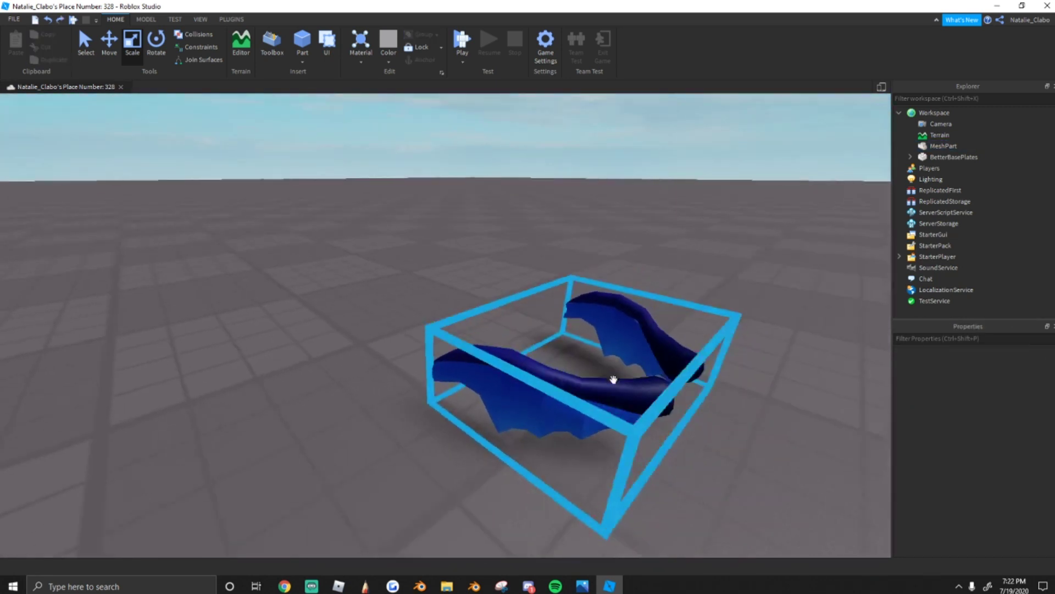
Select the wings MeshPart and scale it up proportionally
scroll(613, 379, down, 3)
drag(350, 228, 754, 434)
right_drag(713, 423, 714, 426)
scroll(613, 360, down, 5)
shift+drag(511, 290, 474, 230)
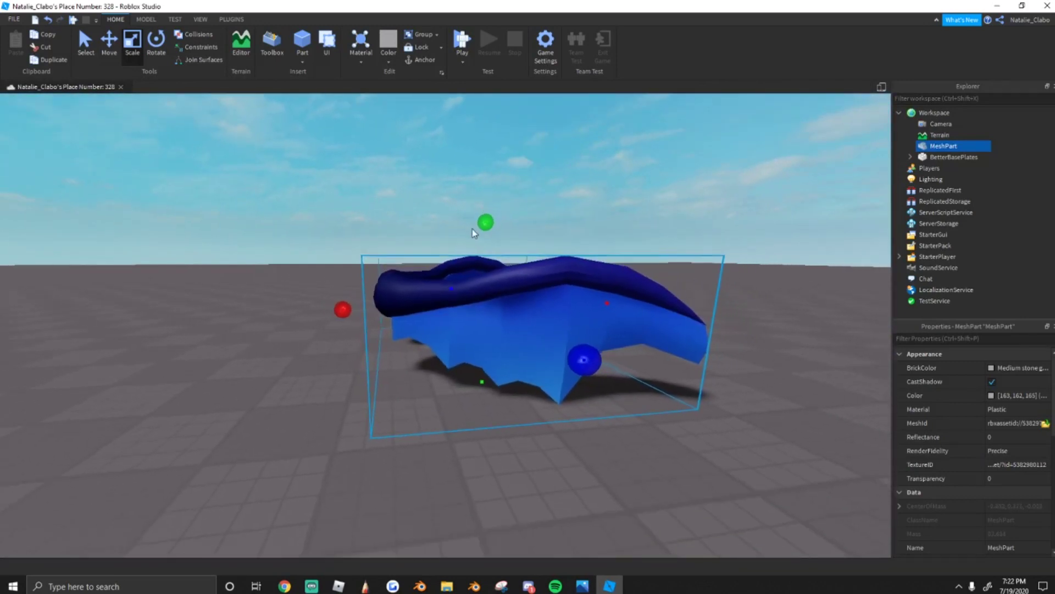
Turn off CastShadow for the wings MeshPart
right_drag(474, 233, 473, 231)
scroll(474, 231, down, 3)
key(e)
key(a)
key(w)
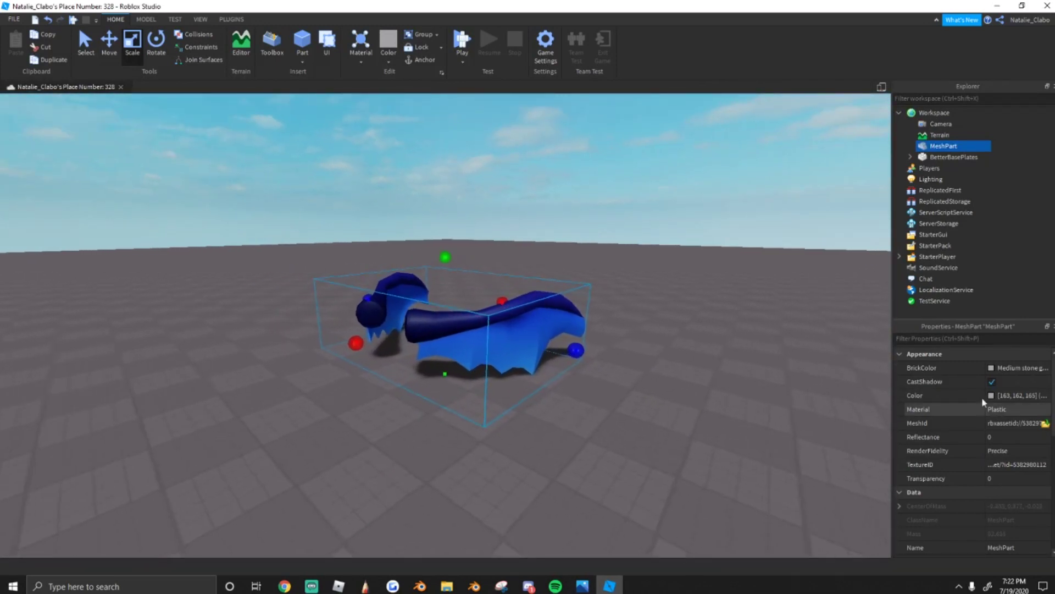
click(577, 430)
Scale the wings MeshPart down proportionally to a much smaller size
right_drag(577, 430, 576, 431)
key(a)
click(276, 285)
shift+drag(493, 234, 497, 323)
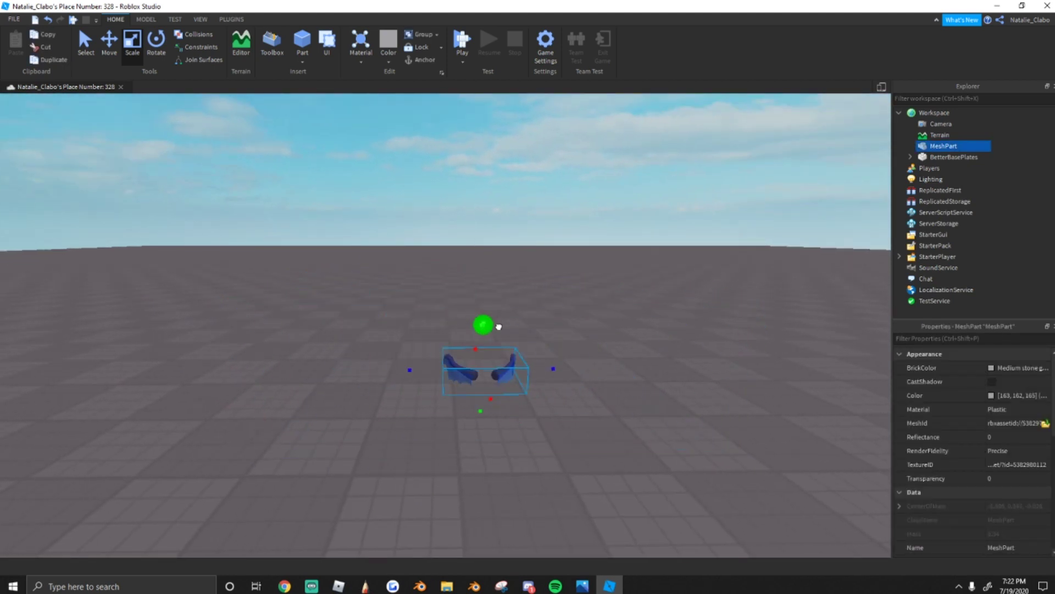
Examine the textured wings from several angles and distances, with and without their selection outline
click(399, 295)
key(w)
key(a)
right_drag(446, 315, 446, 314)
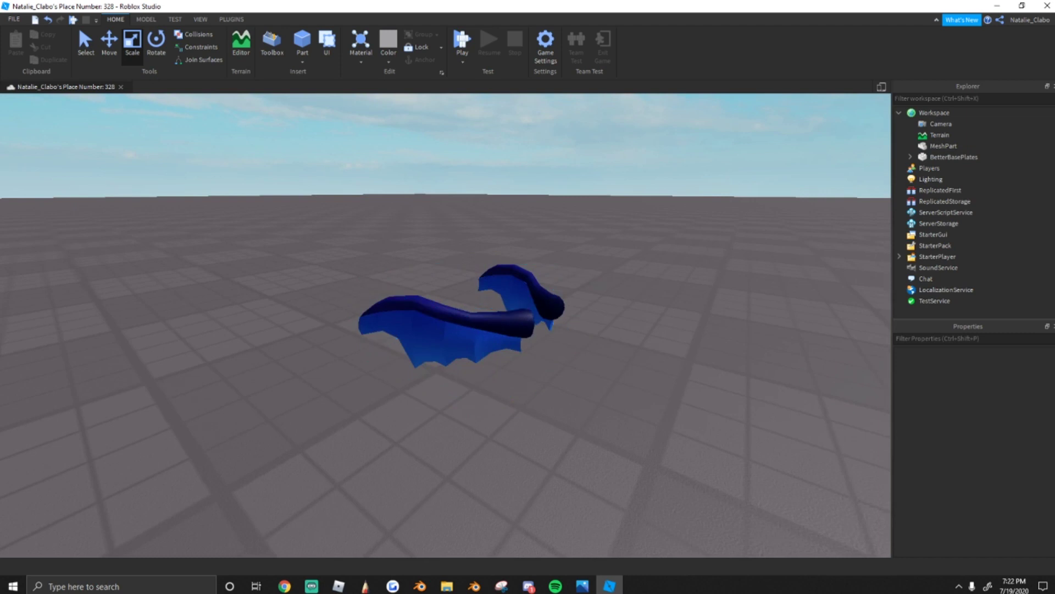
click(451, 324)
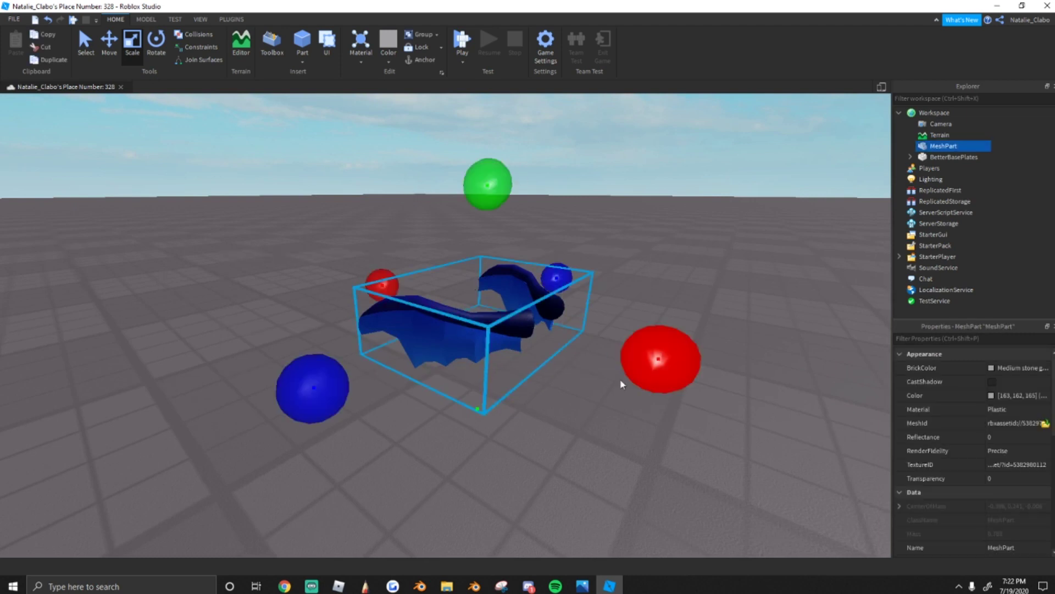
click(556, 424)
key(s)
right_drag(556, 424, 557, 424)
key(a)
scroll(558, 424, up, 8)
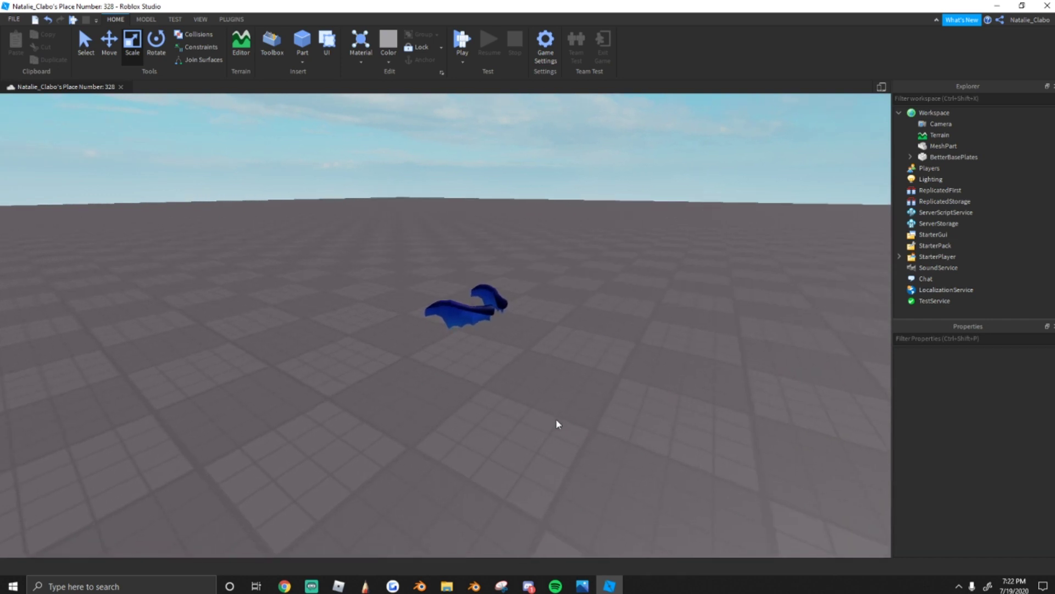